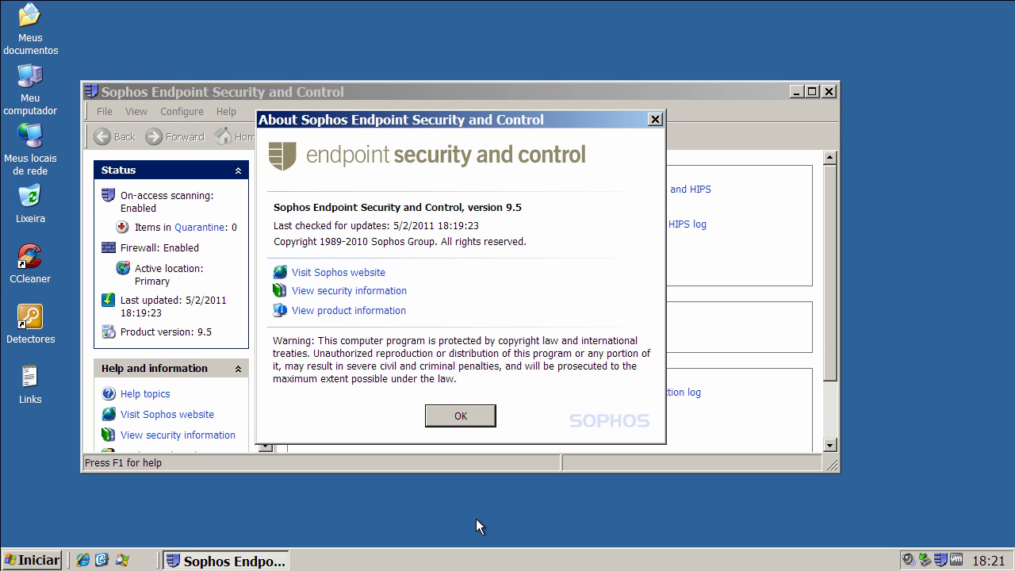
Dismiss the About window and review the anti-virus Suspicious Behavior Detection settings, cancelling without changes.
click(459, 416)
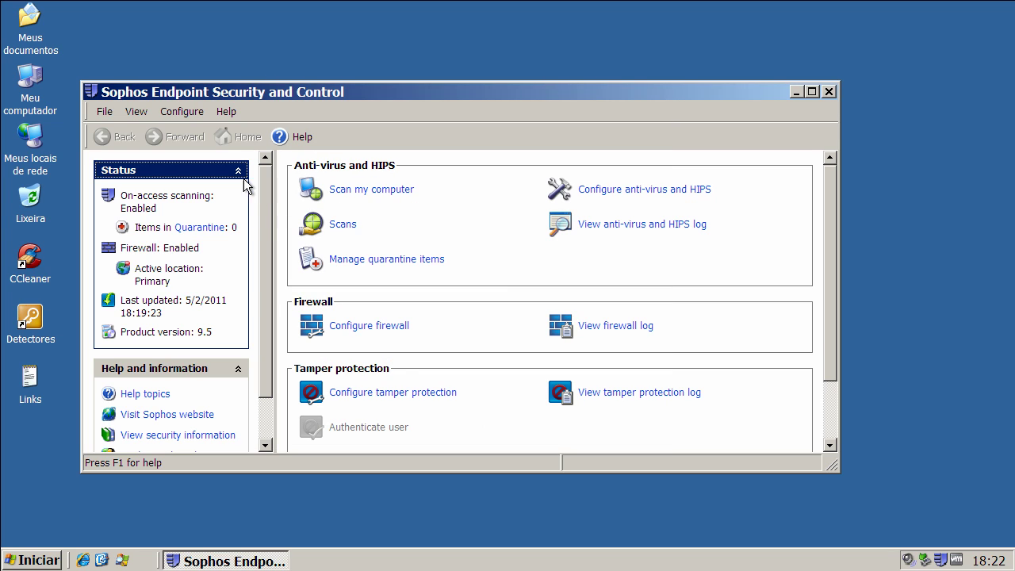
click(133, 118)
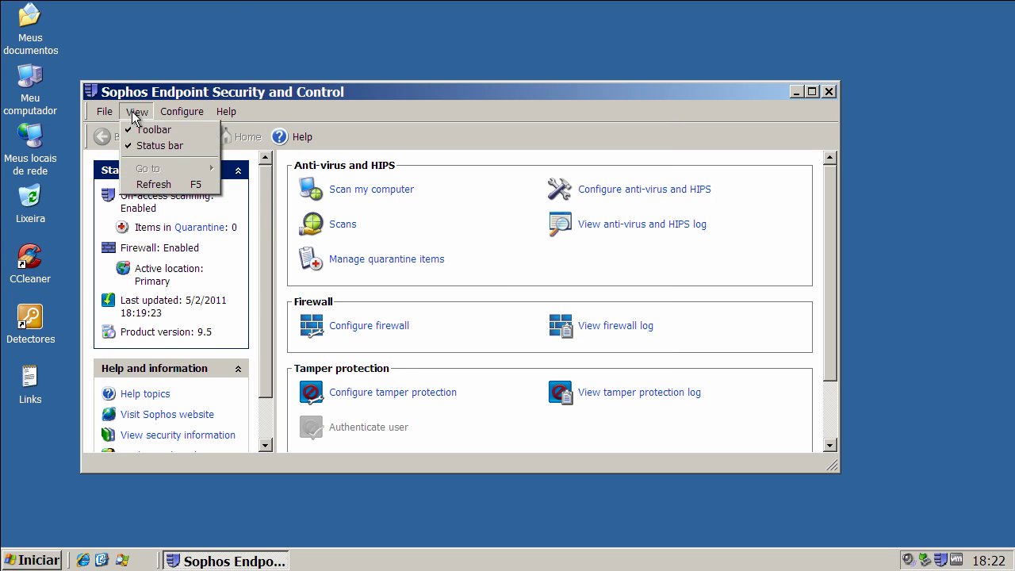
mouse_move(168, 118)
click(134, 111)
click(172, 113)
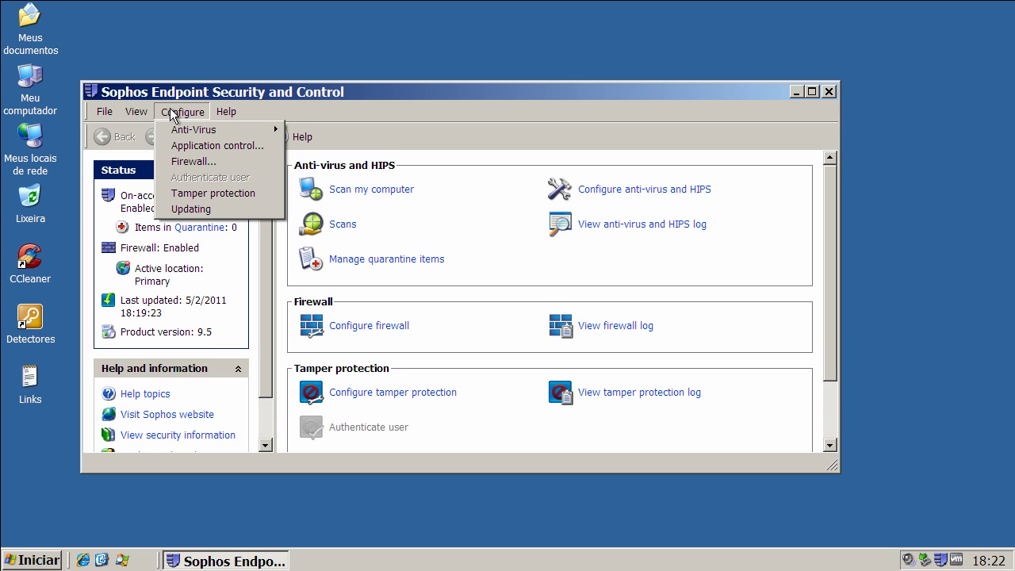
click(171, 112)
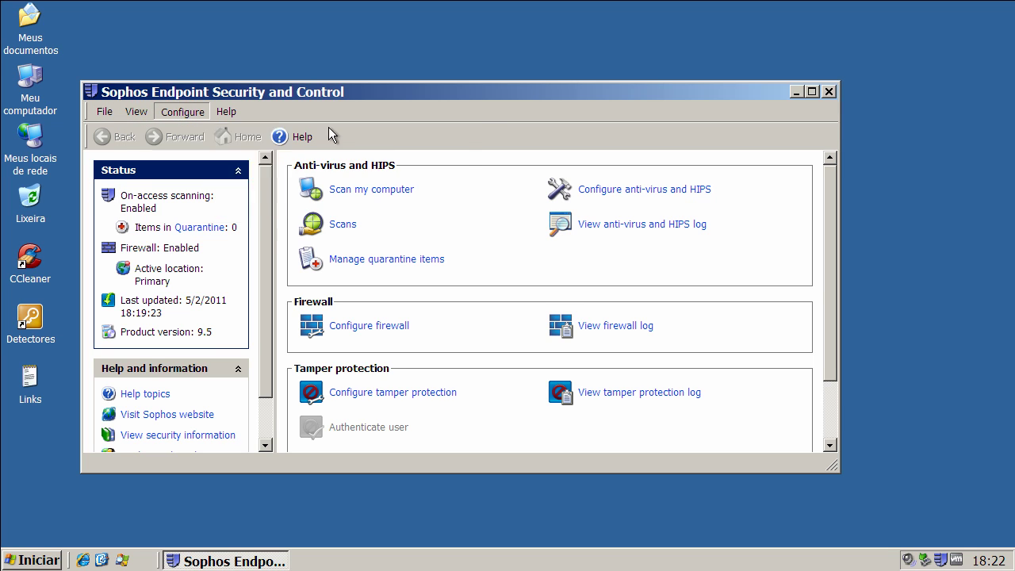
click(226, 112)
mouse_move(182, 114)
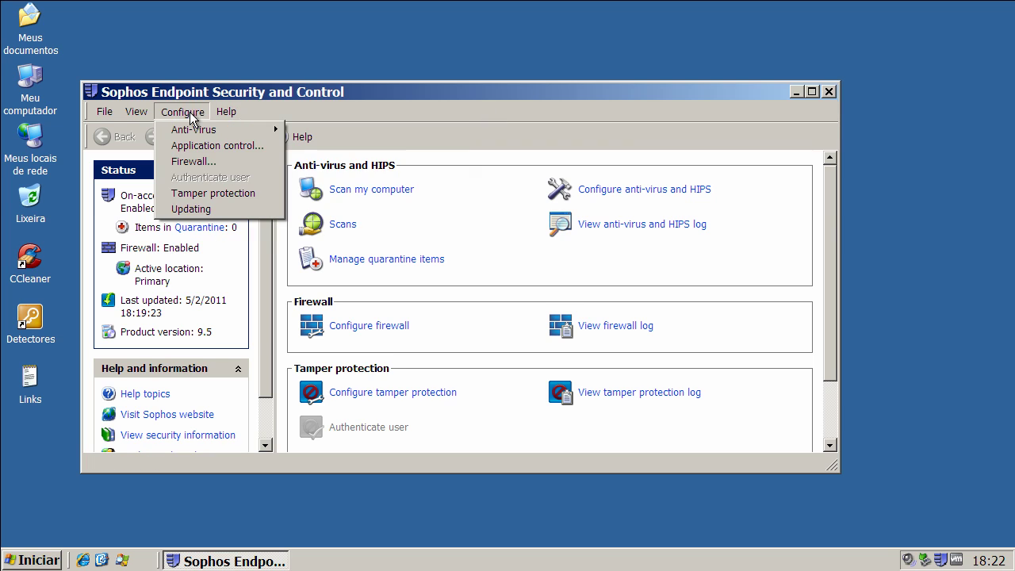
mouse_move(198, 134)
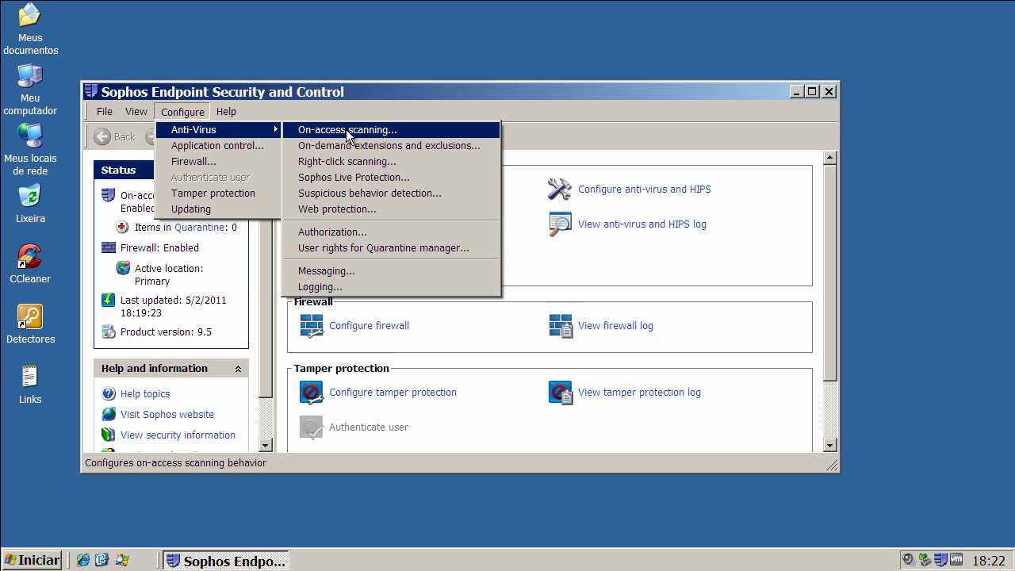
click(357, 196)
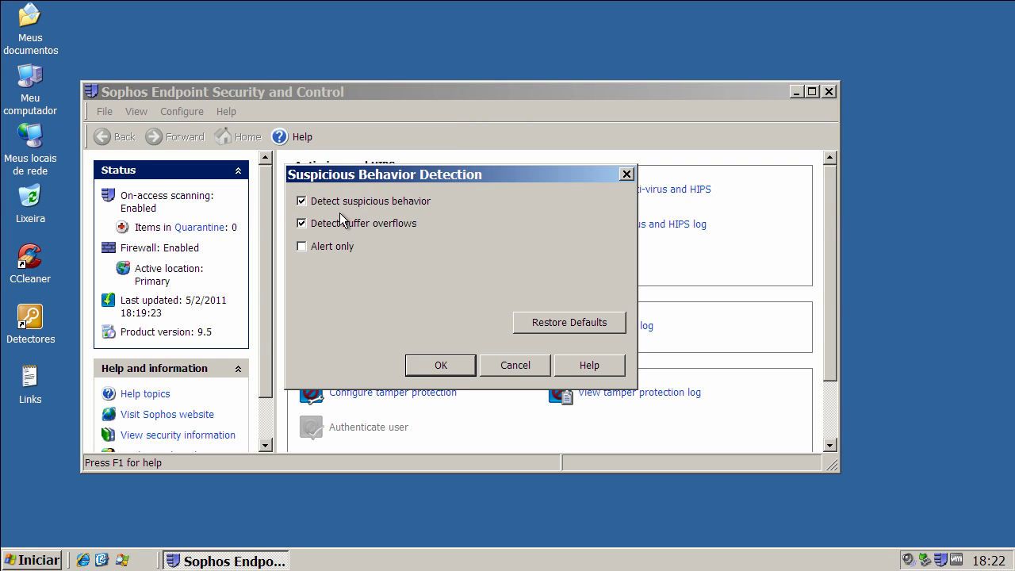
click(517, 365)
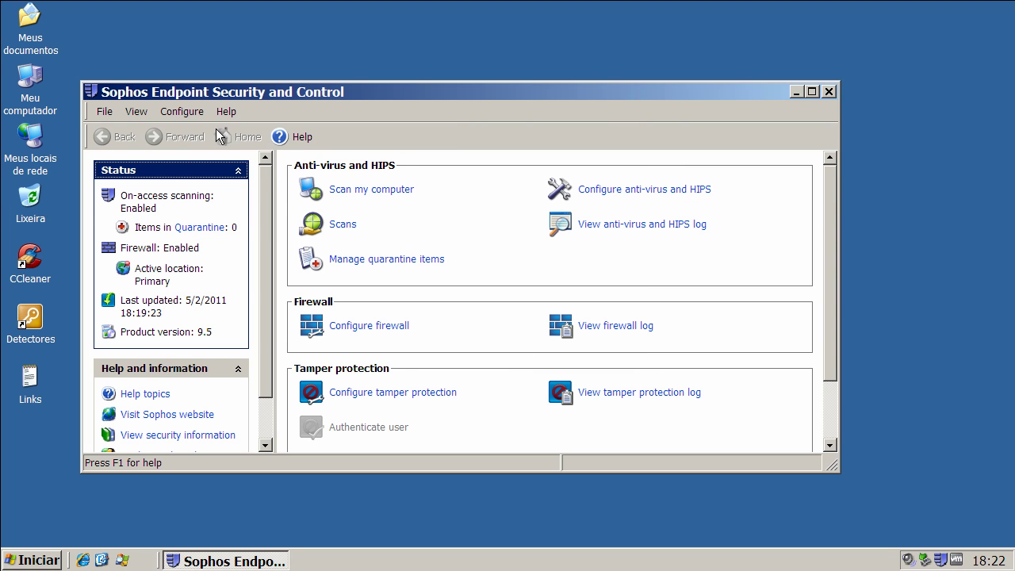
Review the firewall's General, Location detection, Checksums and Log settings, cancelling without changes.
click(176, 112)
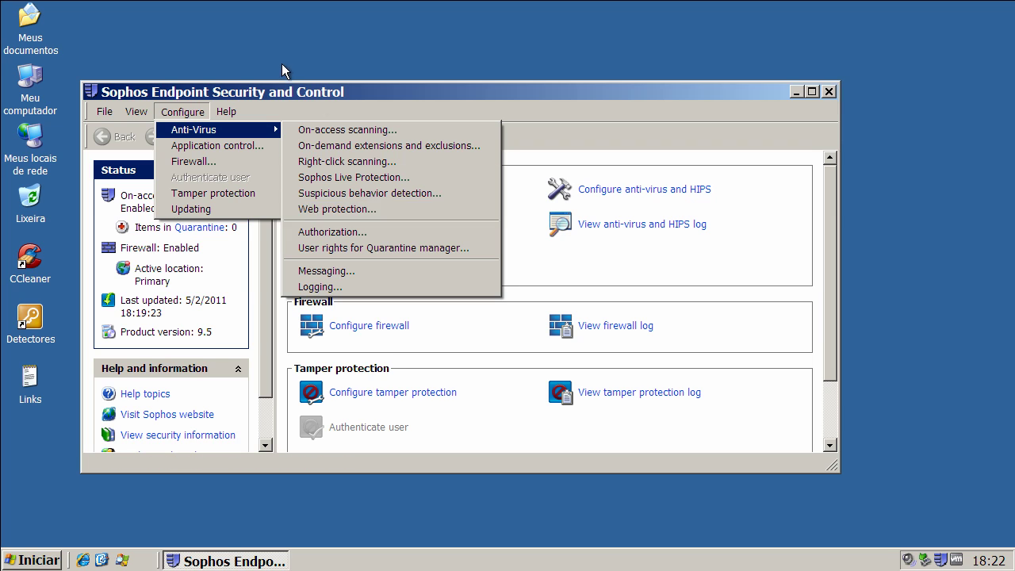
click(281, 105)
click(193, 112)
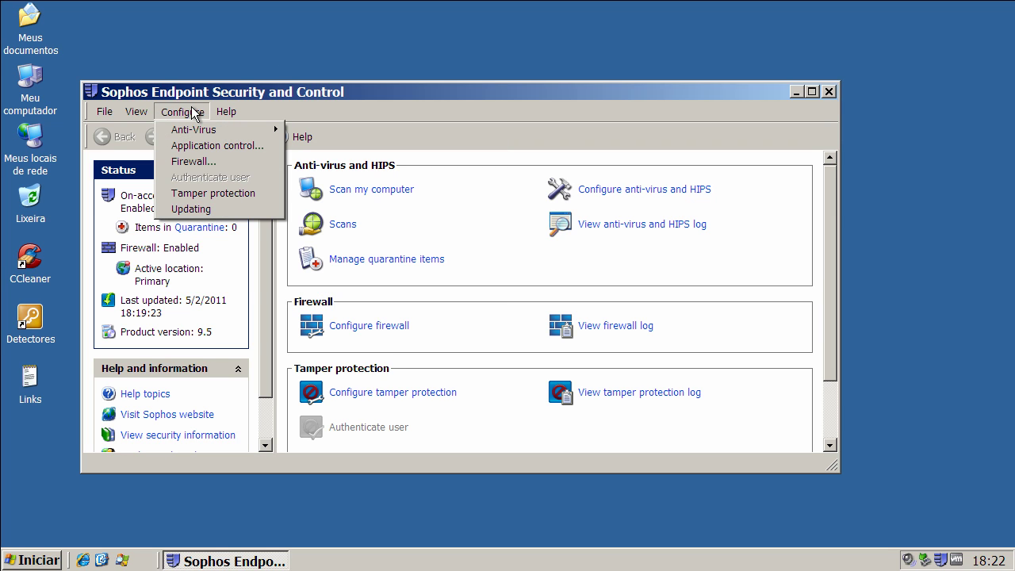
click(193, 161)
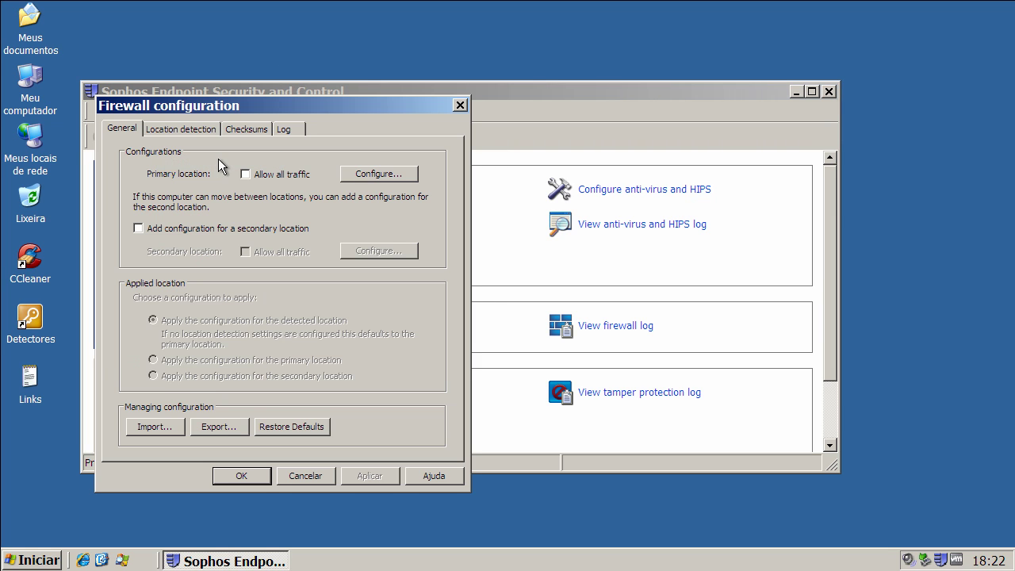
click(176, 129)
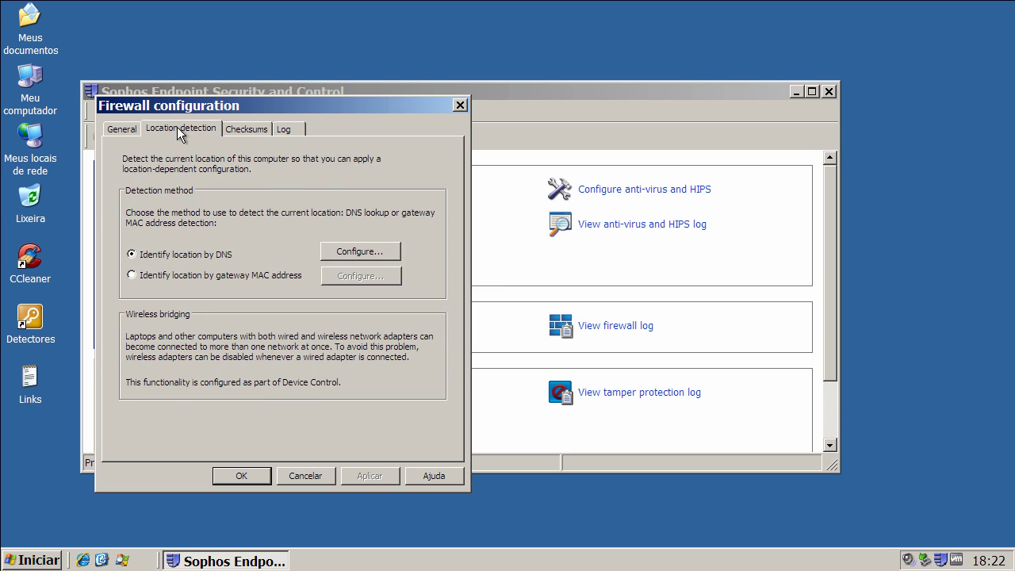
click(239, 131)
click(286, 130)
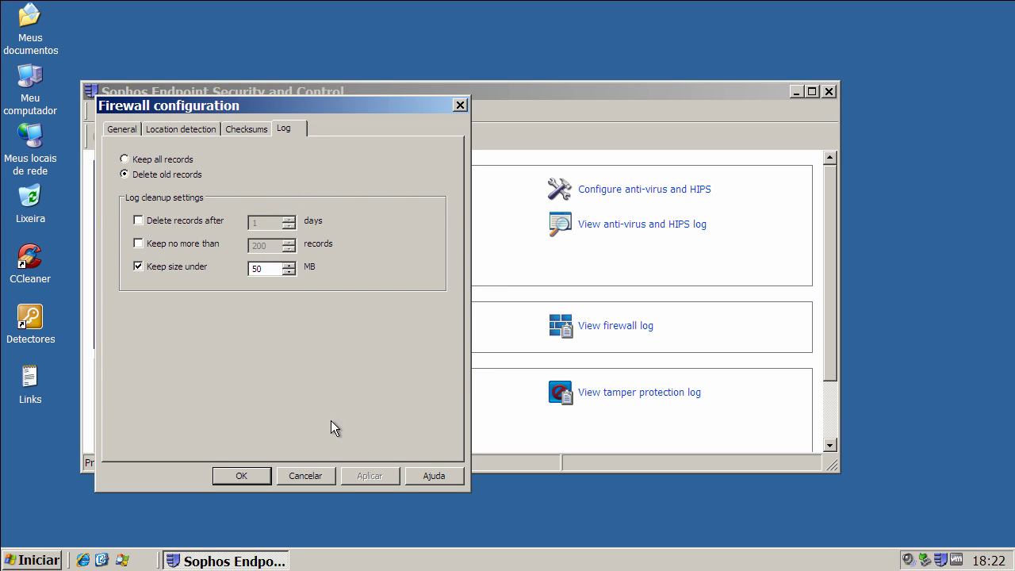
click(320, 475)
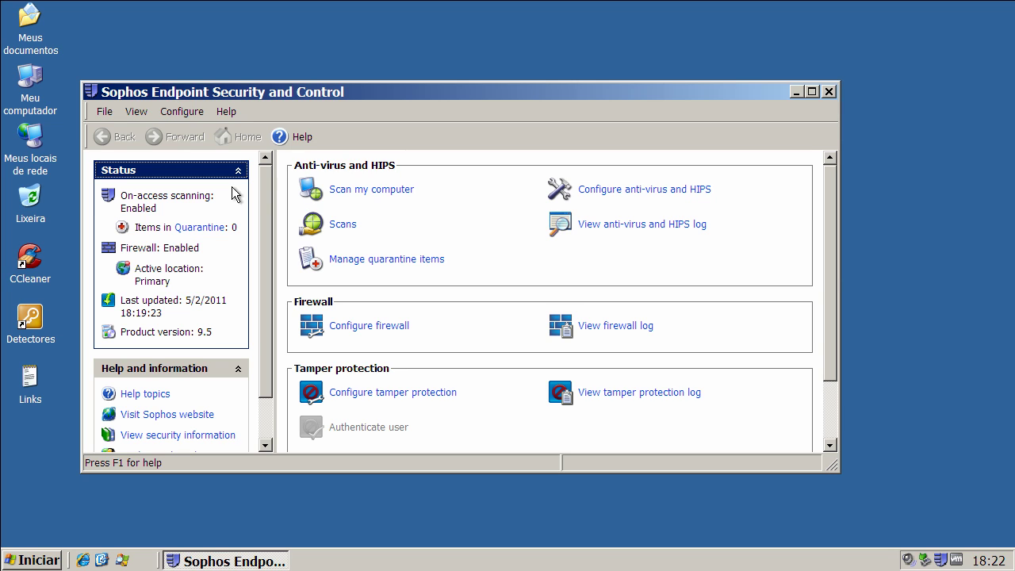
Close the Sophos Endpoint Security and Control window.
right_click(941, 559)
click(875, 525)
click(829, 92)
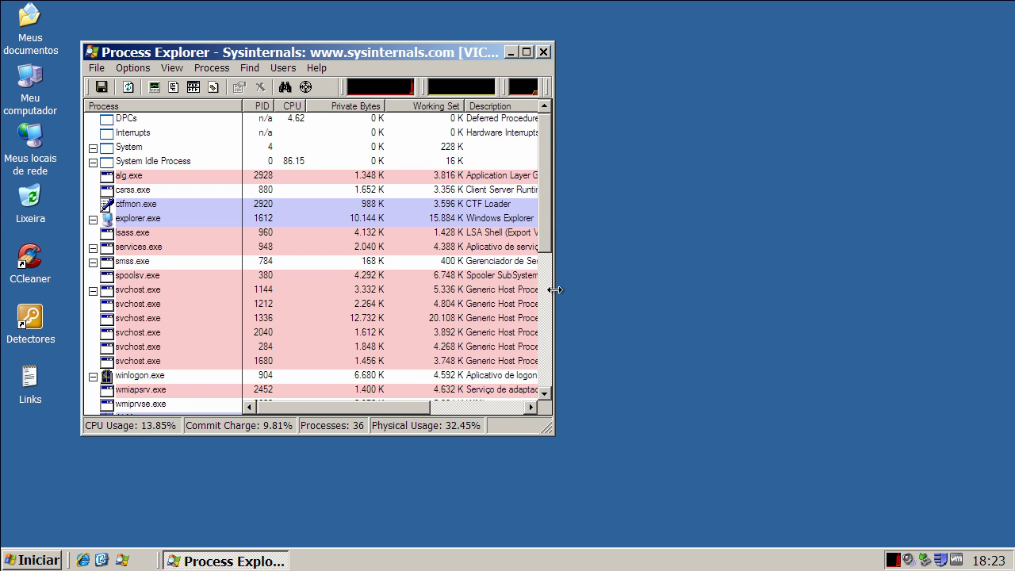
Widen the Process Explorer window to fit the Company Name column and sort the processes by company name in ascending order.
drag(554, 290, 729, 288)
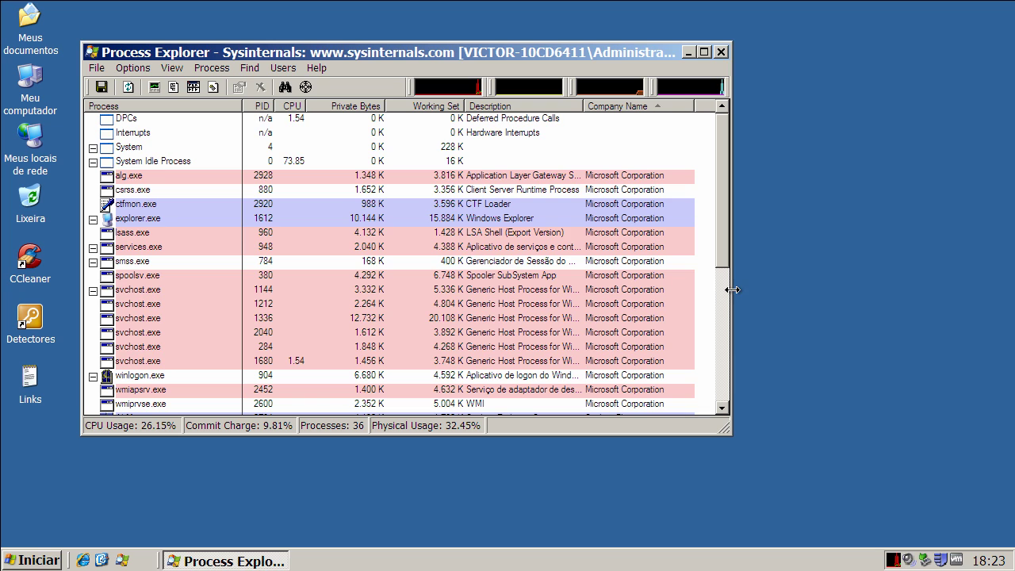
click(654, 107)
click(654, 107)
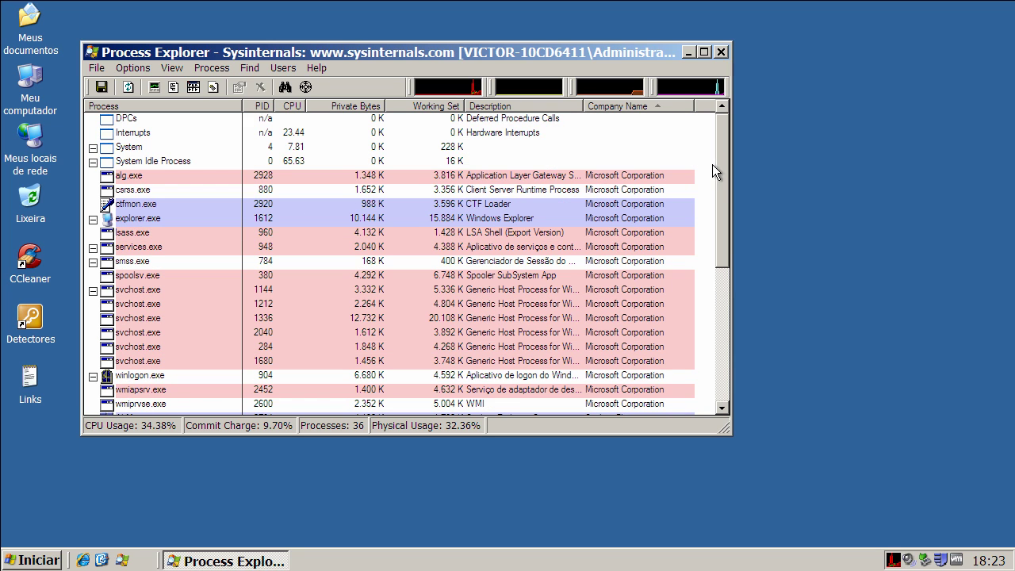
Examine the Sophos Plc processes and their memory use, including SavService.exe, and minimize Process Explorer.
drag(717, 164, 735, 300)
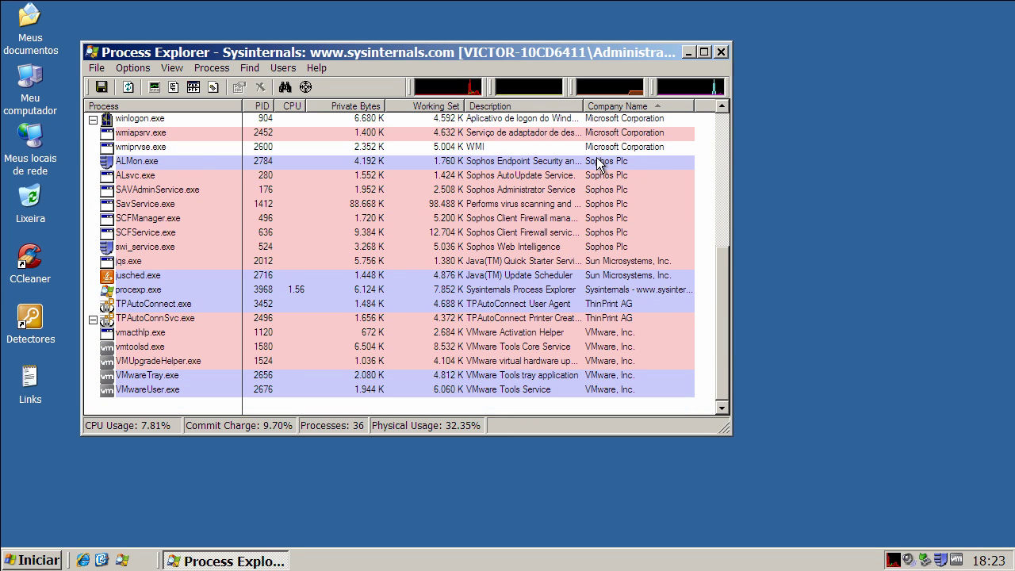
drag(596, 161, 596, 250)
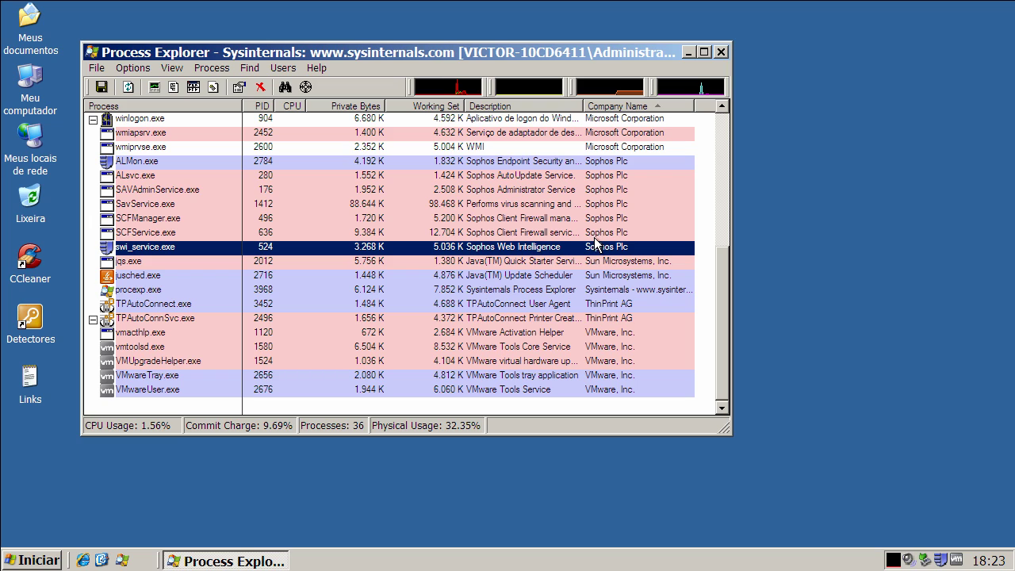
click(445, 223)
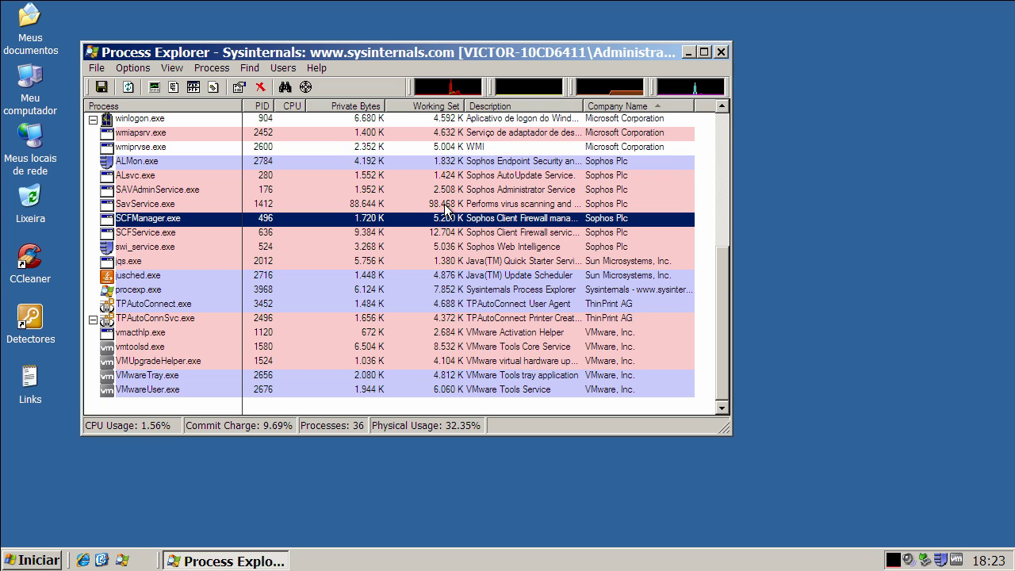
click(445, 190)
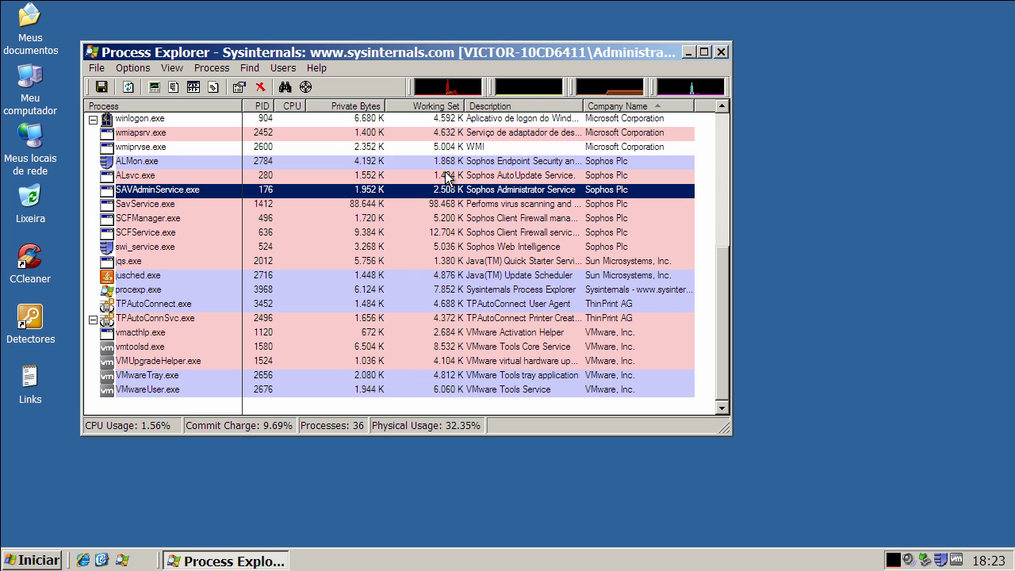
click(447, 176)
click(448, 164)
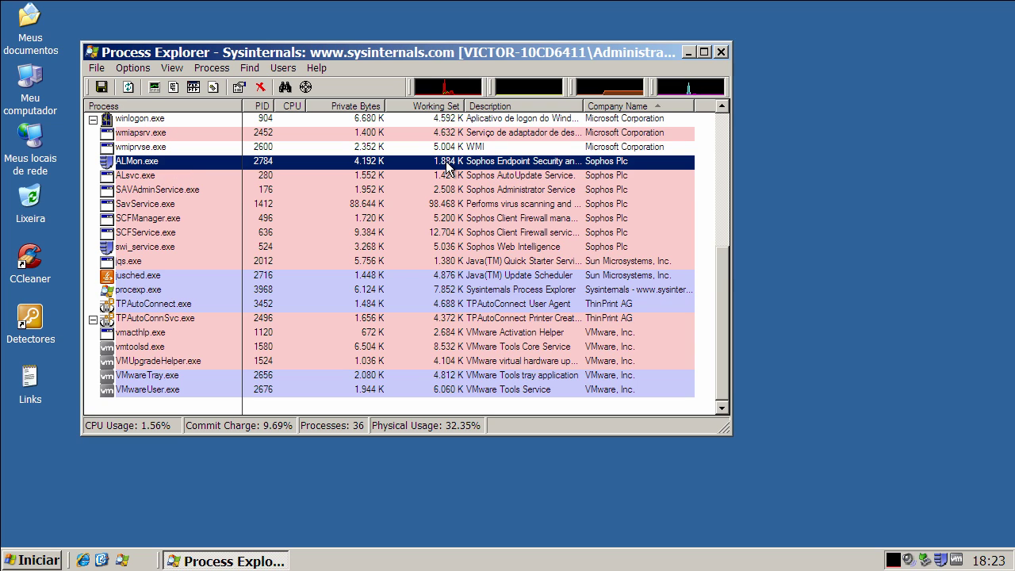
click(448, 206)
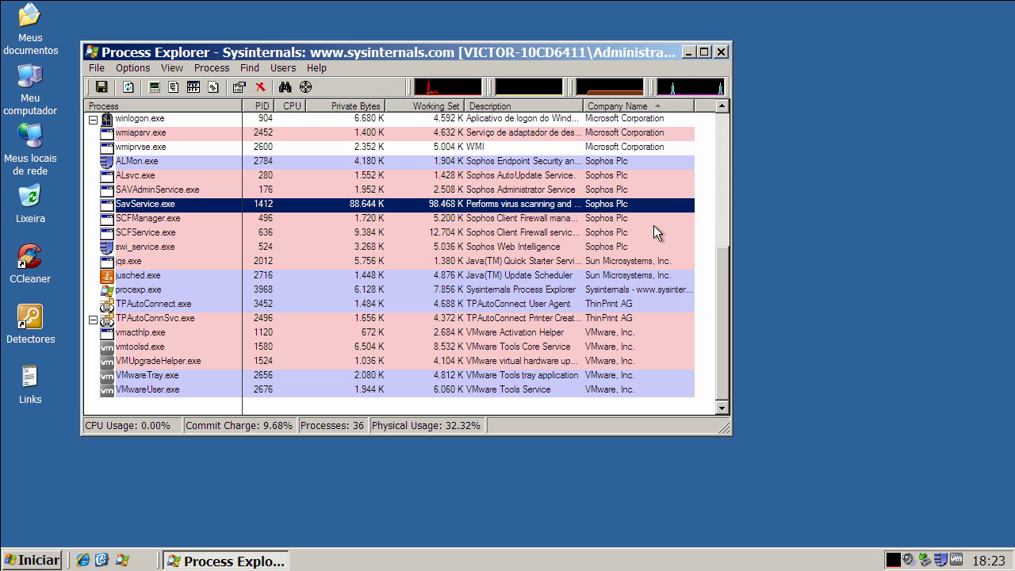
click(687, 52)
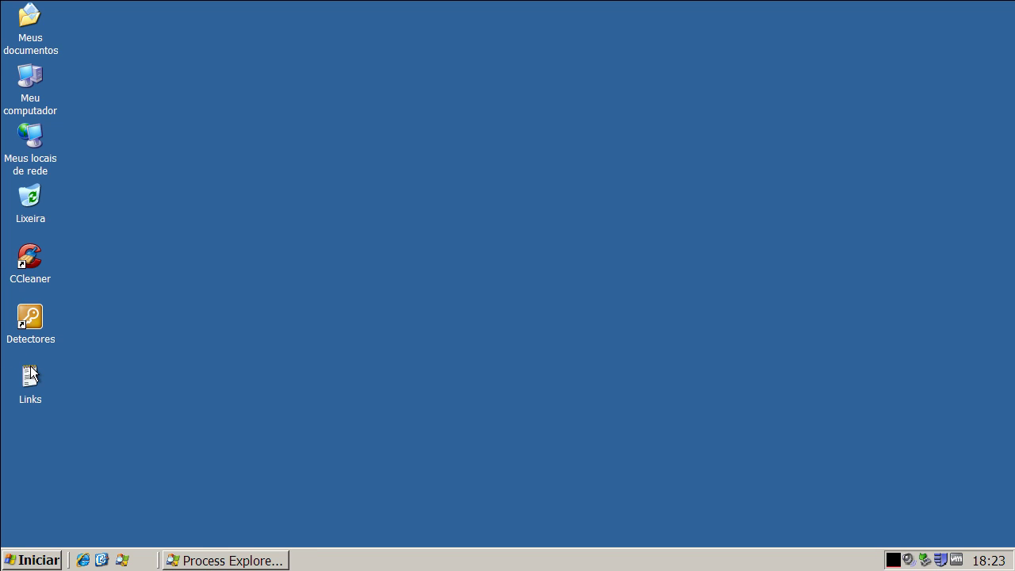
Open the Links text file on the desktop, copy the first malware link, ending in Comprovante002526-DOC.exe, and minimize the file.
double_click(30, 374)
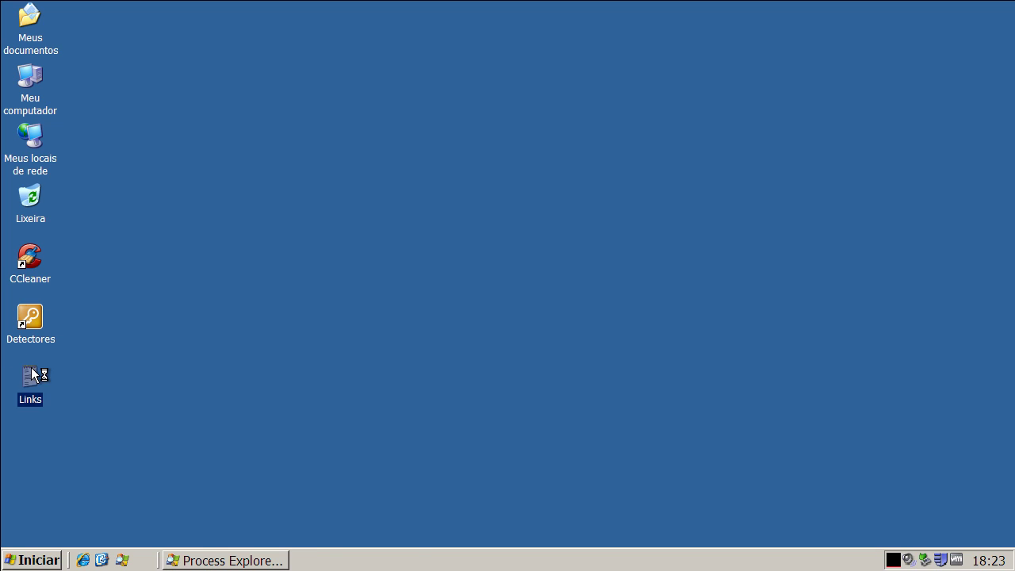
double_click(174, 94)
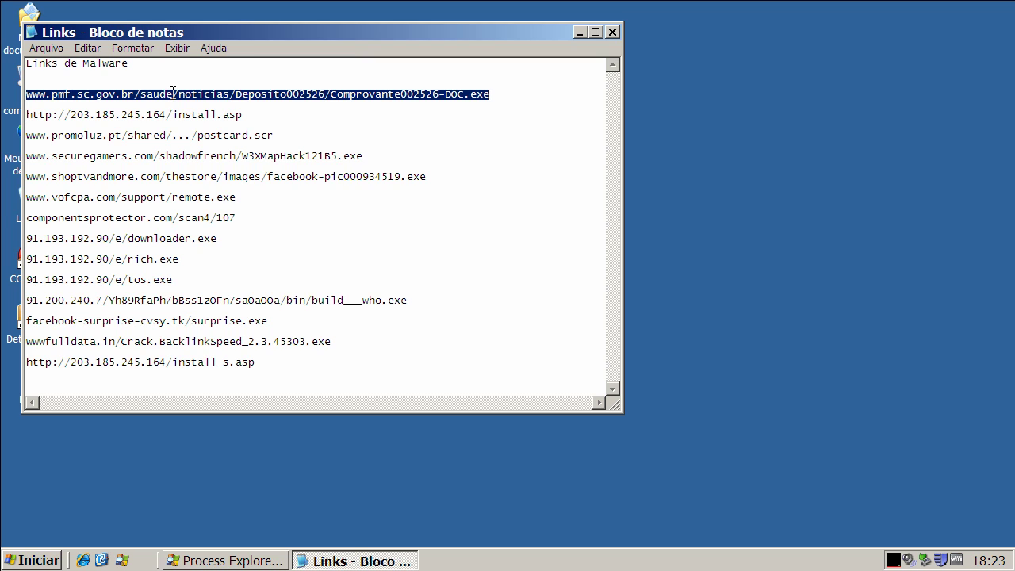
right_click(176, 96)
click(191, 142)
click(578, 32)
Open Internet Explorer, add its checksum to the existing firewall checksums and allow all activity for this application.
click(83, 560)
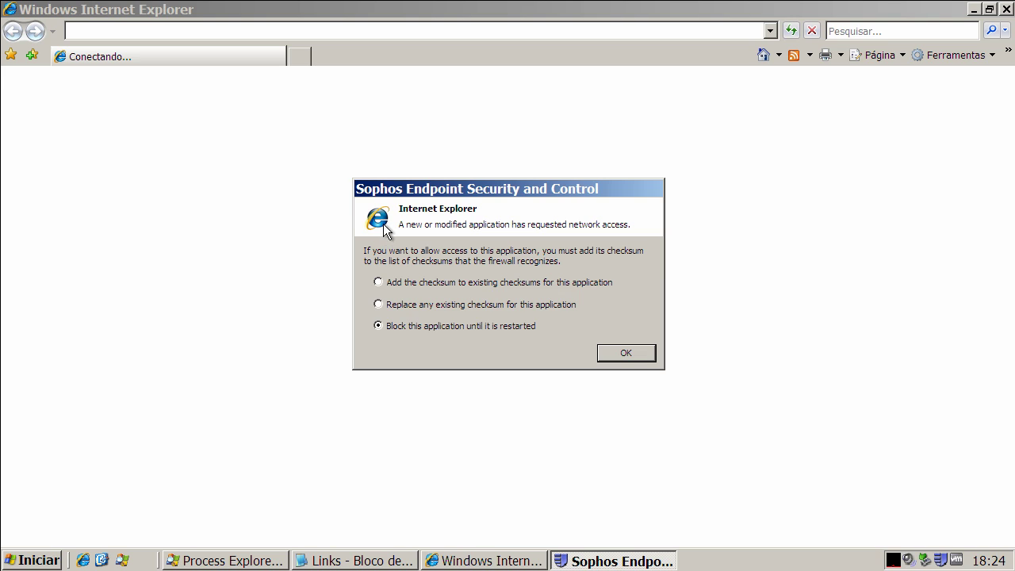
click(377, 282)
click(626, 353)
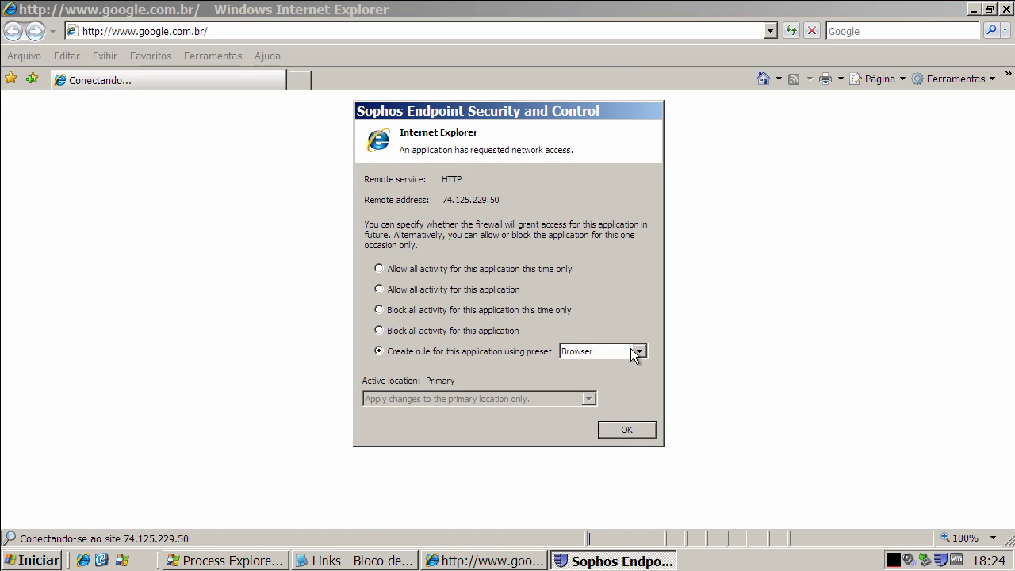
click(379, 268)
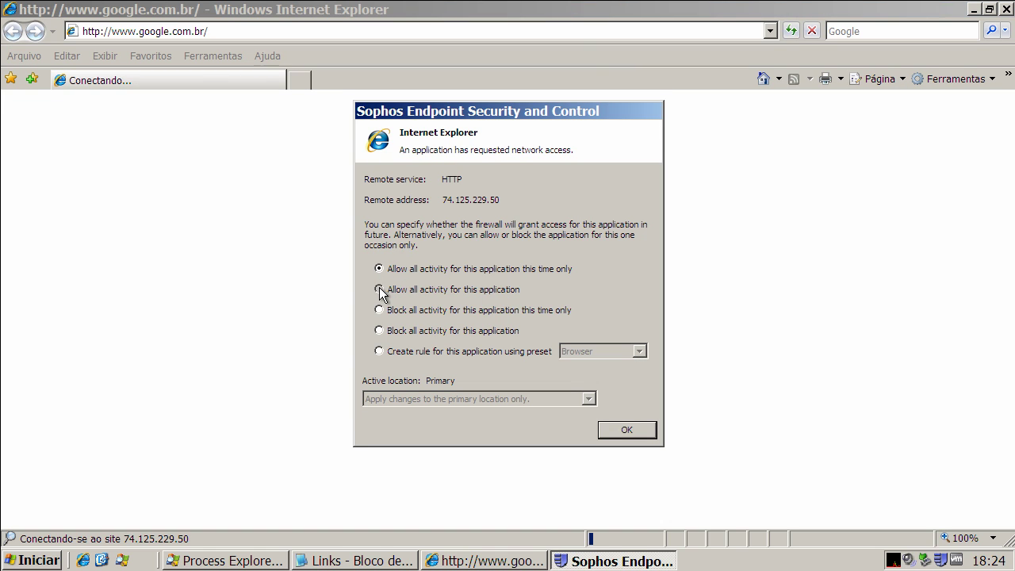
click(379, 288)
click(619, 431)
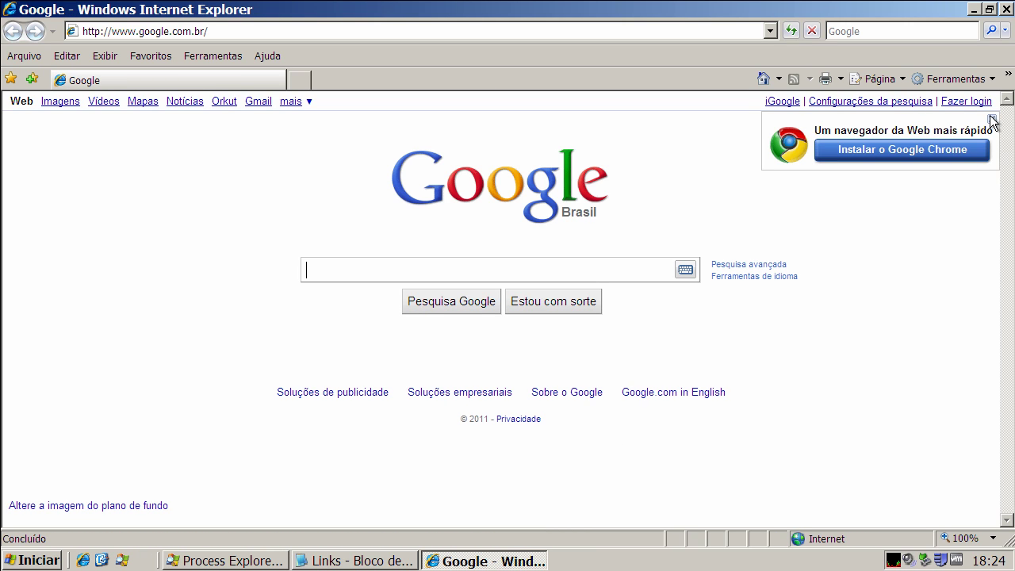
Dismiss the Chrome offer, load the copied Comprovante002526-DOC.exe link and block the downloaded program's network access until it is restarted.
click(991, 119)
click(171, 31)
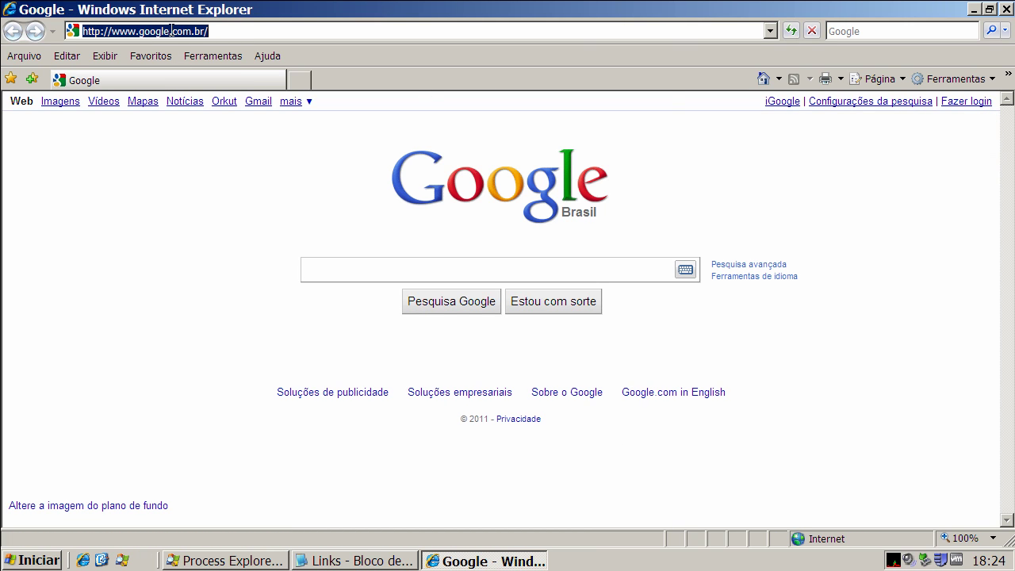
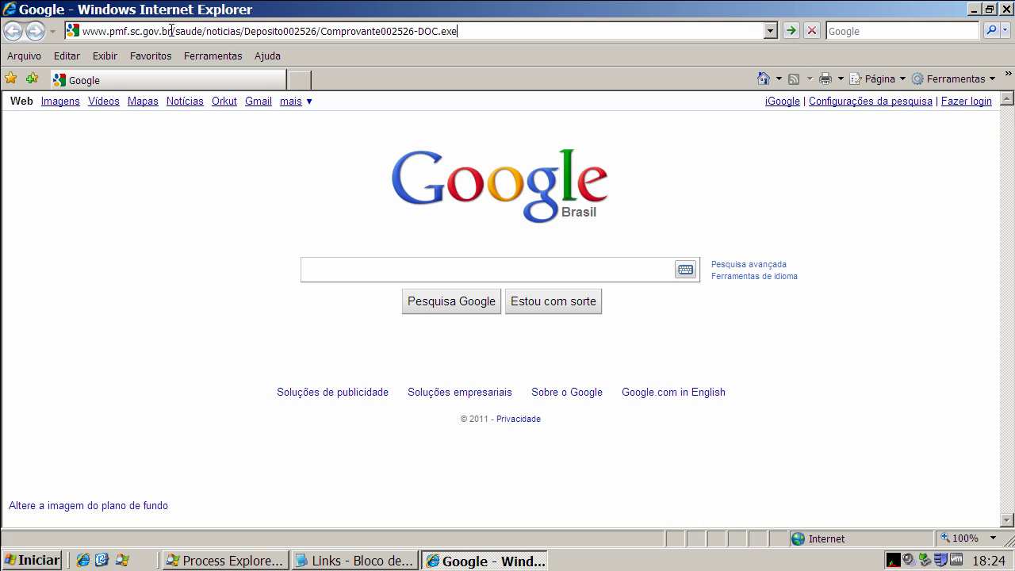
key(Return)
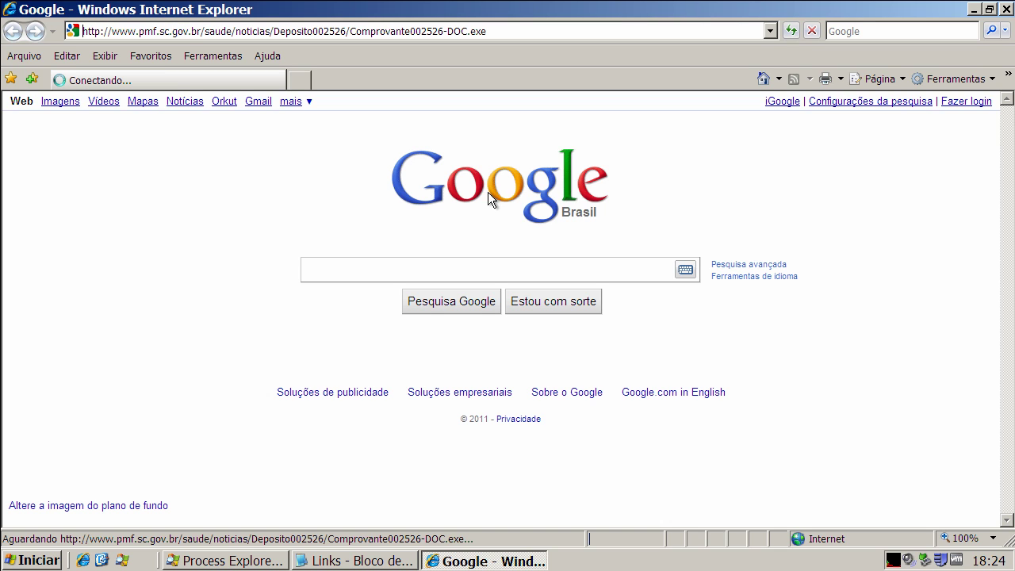
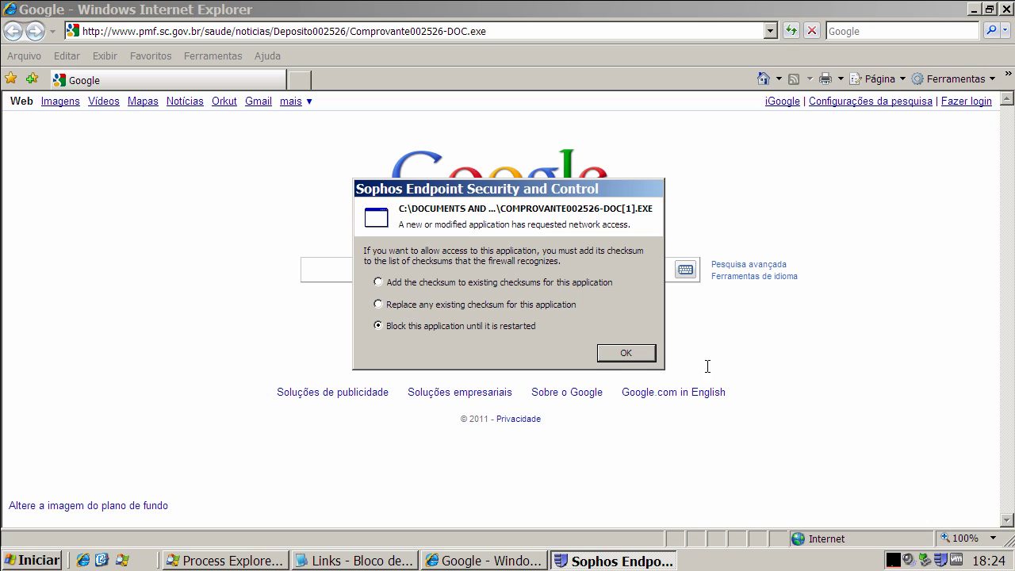
click(622, 355)
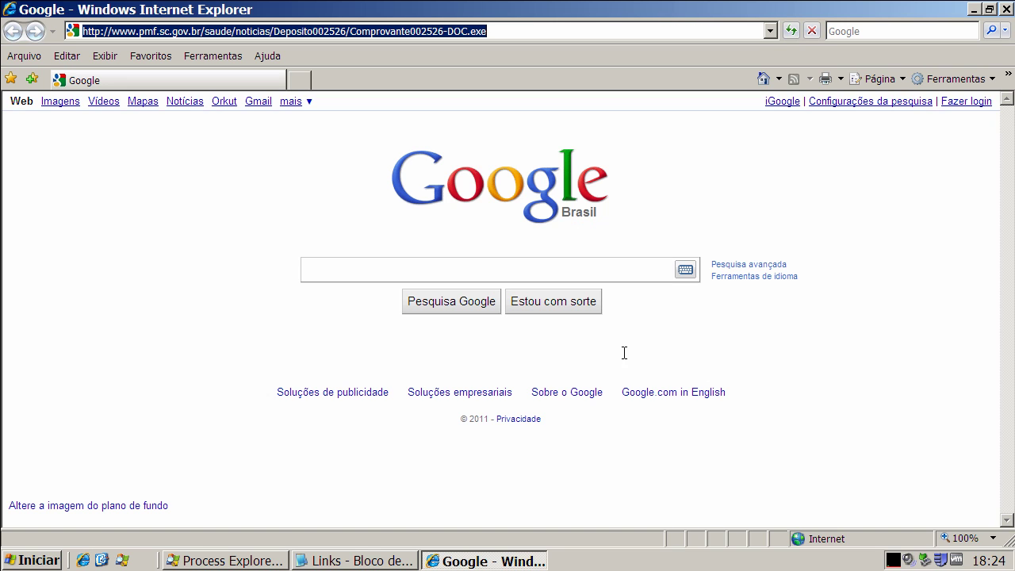
click(378, 560)
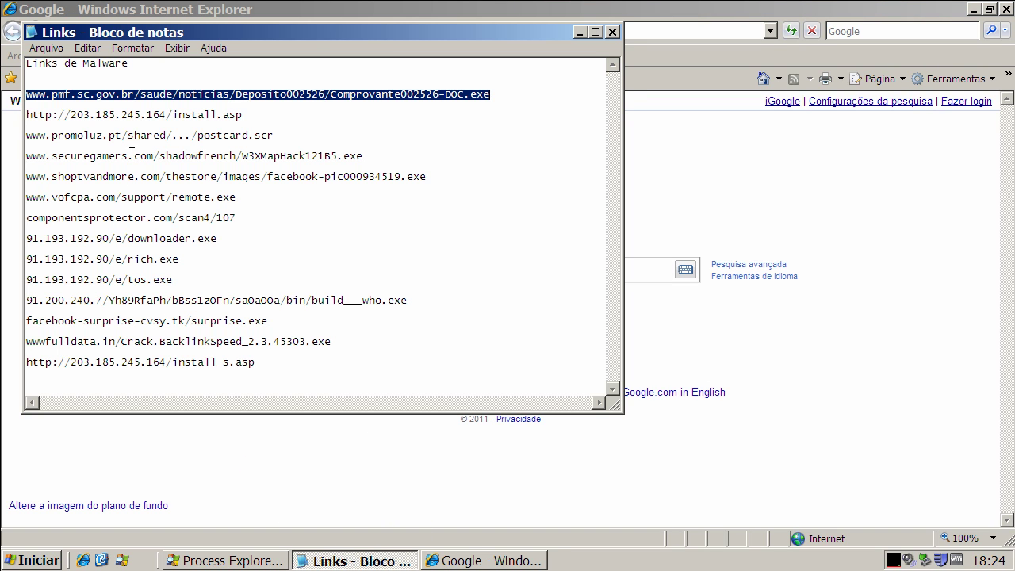
double_click(134, 116)
right_click(137, 118)
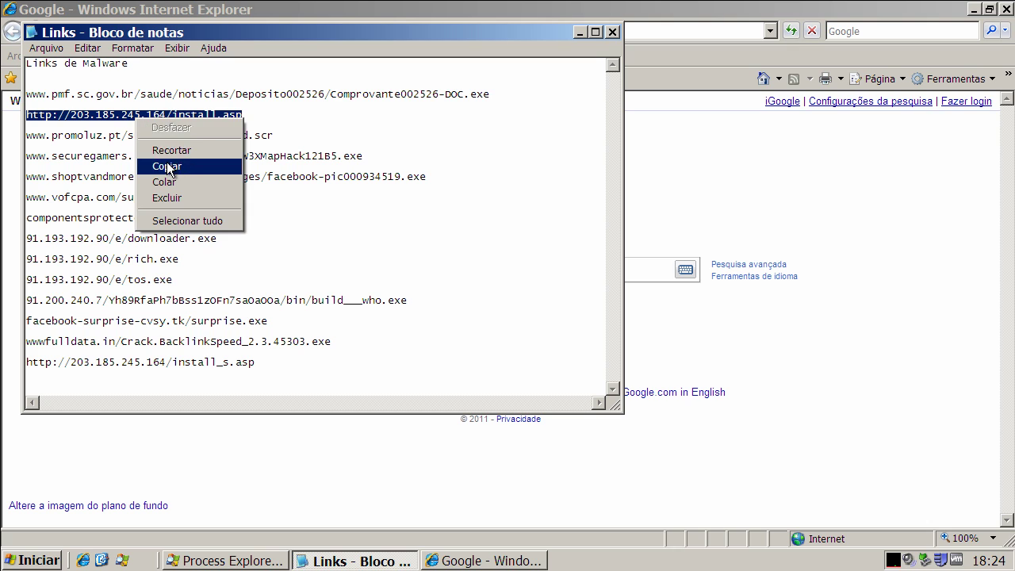
click(152, 166)
drag(147, 33, 153, 102)
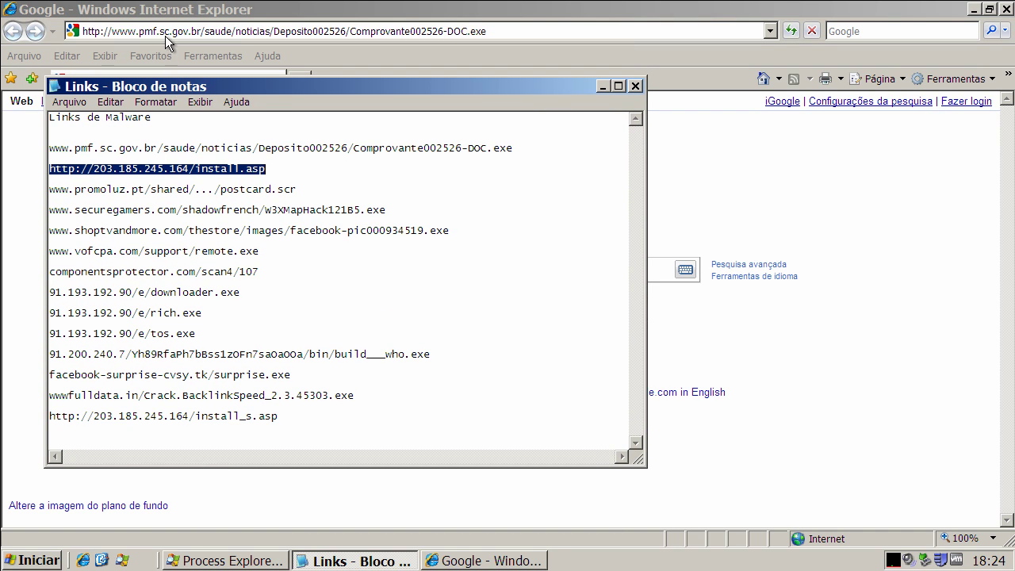
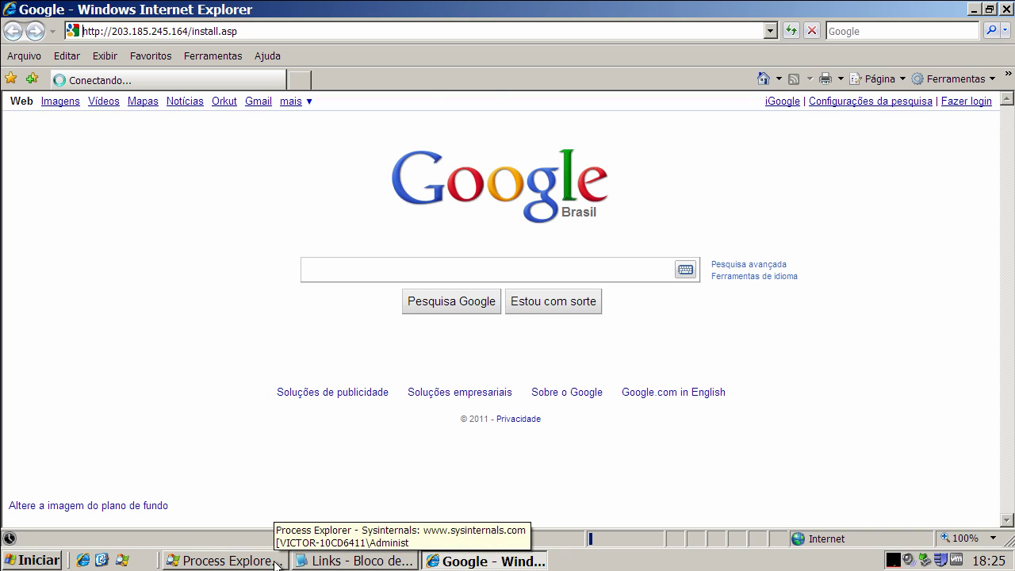
click(348, 562)
double_click(287, 188)
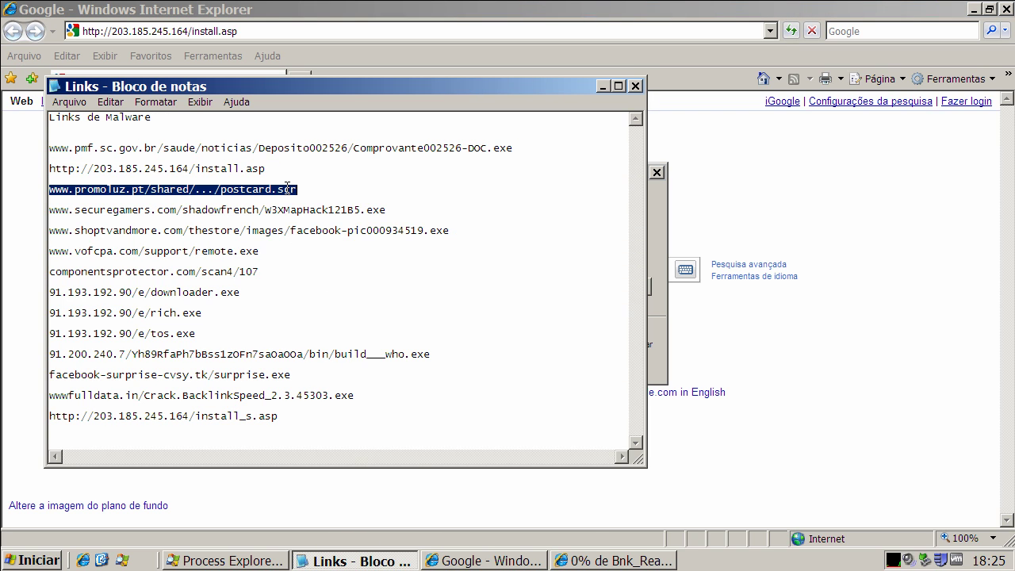
right_click(287, 188)
click(329, 248)
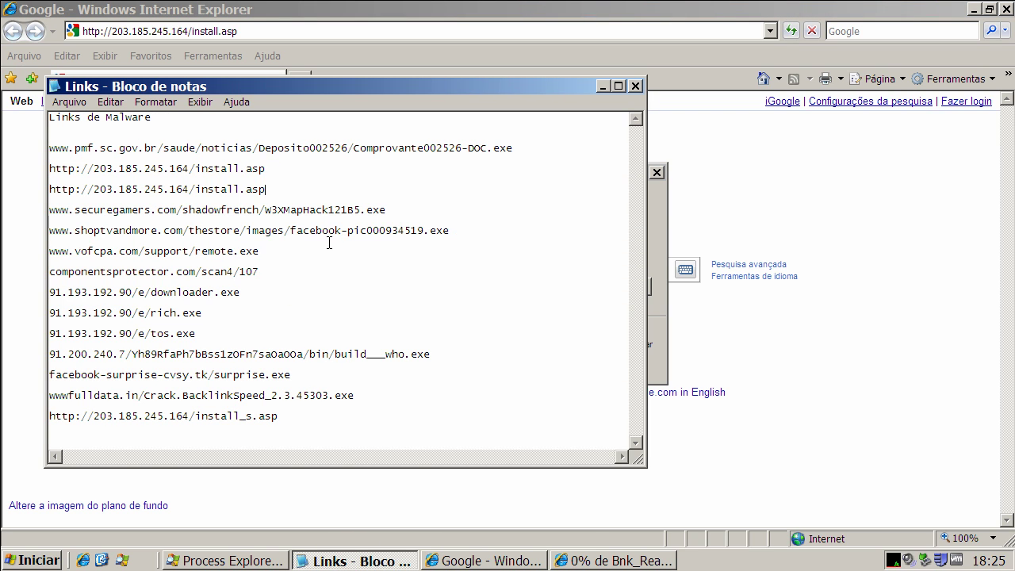
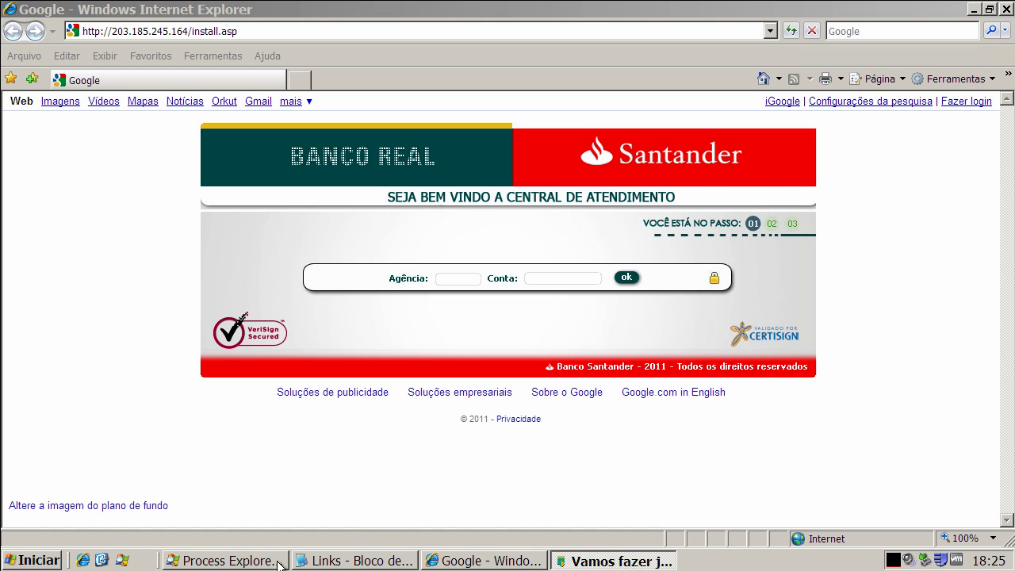
Kill the Bnk_Real[1].exe process in Process Explorer and minimize the window.
click(253, 559)
click(169, 190)
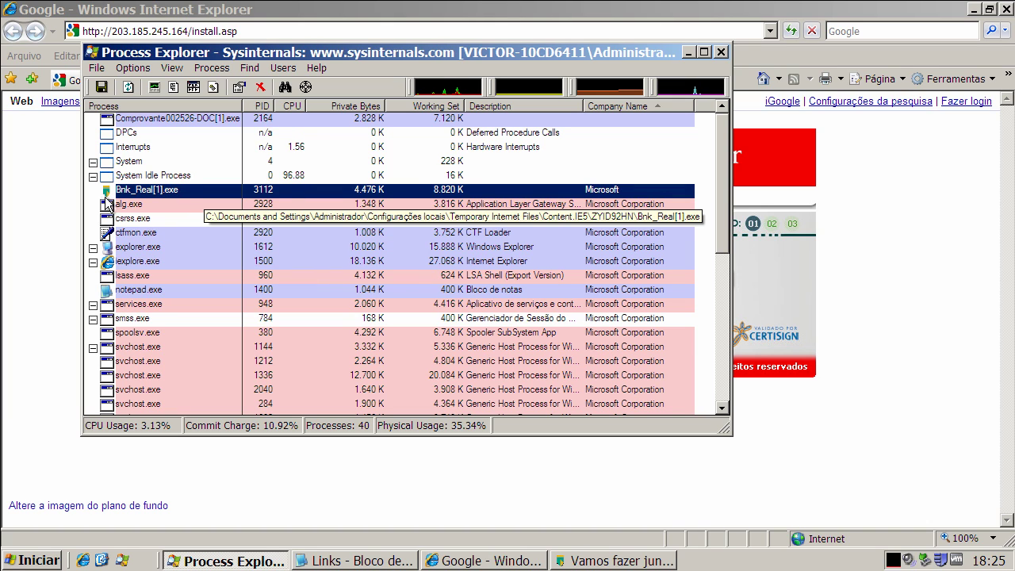
right_click(163, 192)
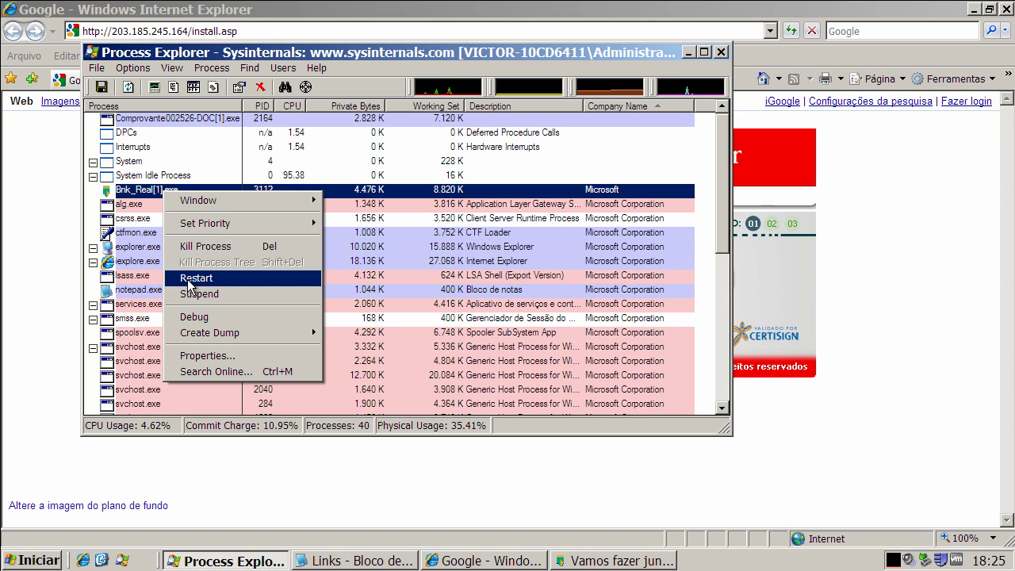
click(188, 250)
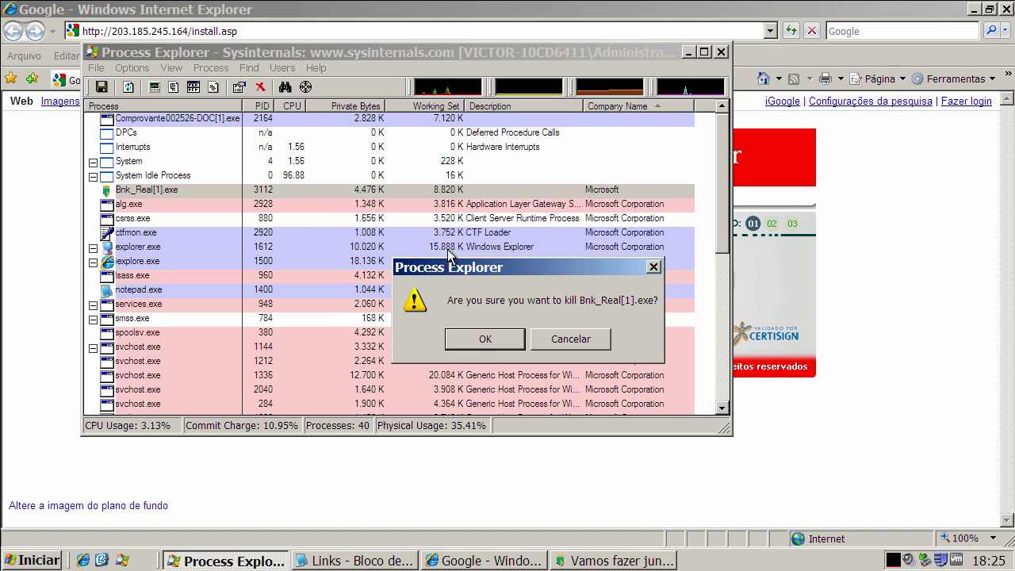
click(498, 340)
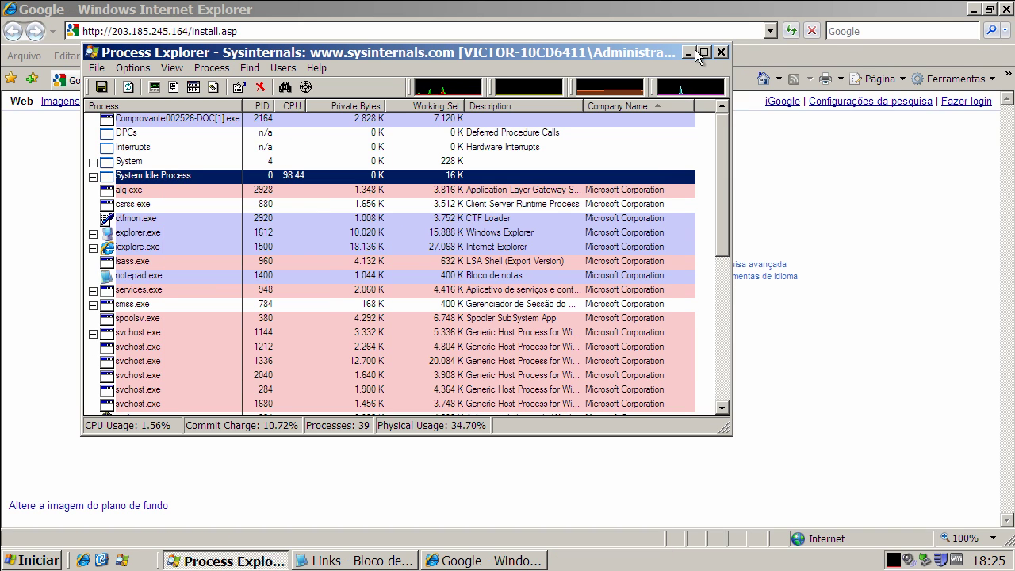
click(689, 50)
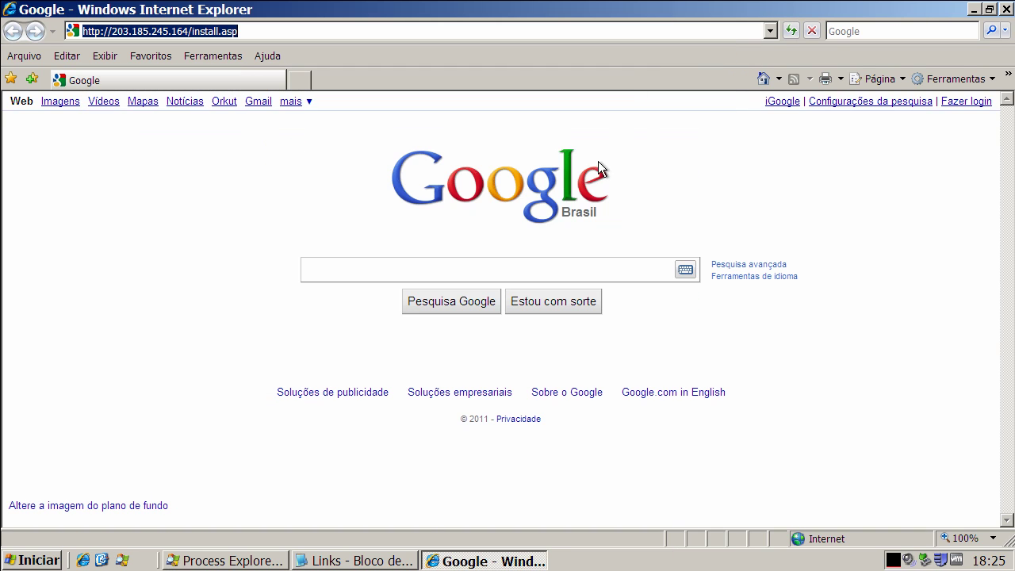
click(360, 560)
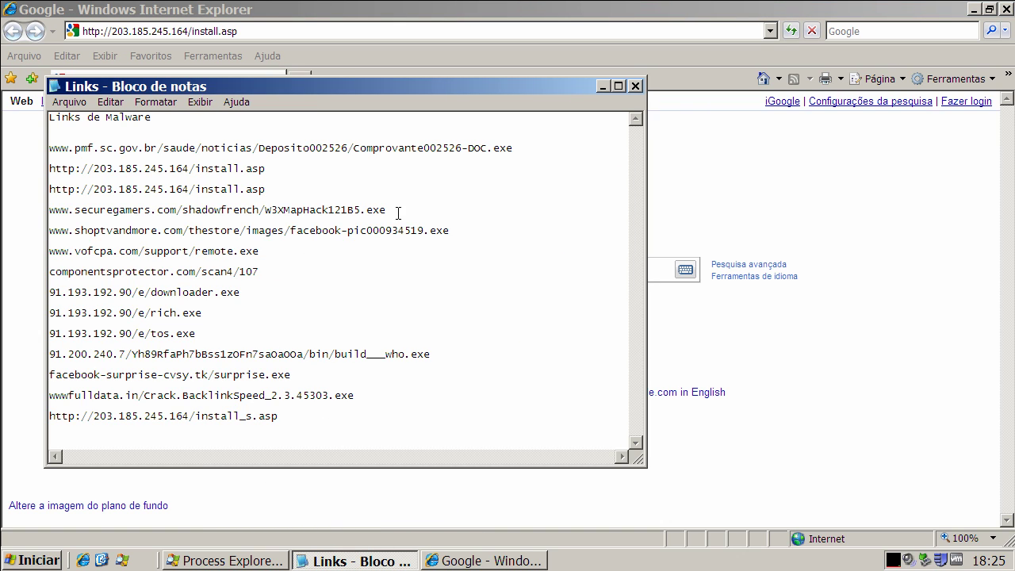
drag(398, 212, 45, 211)
right_click(92, 213)
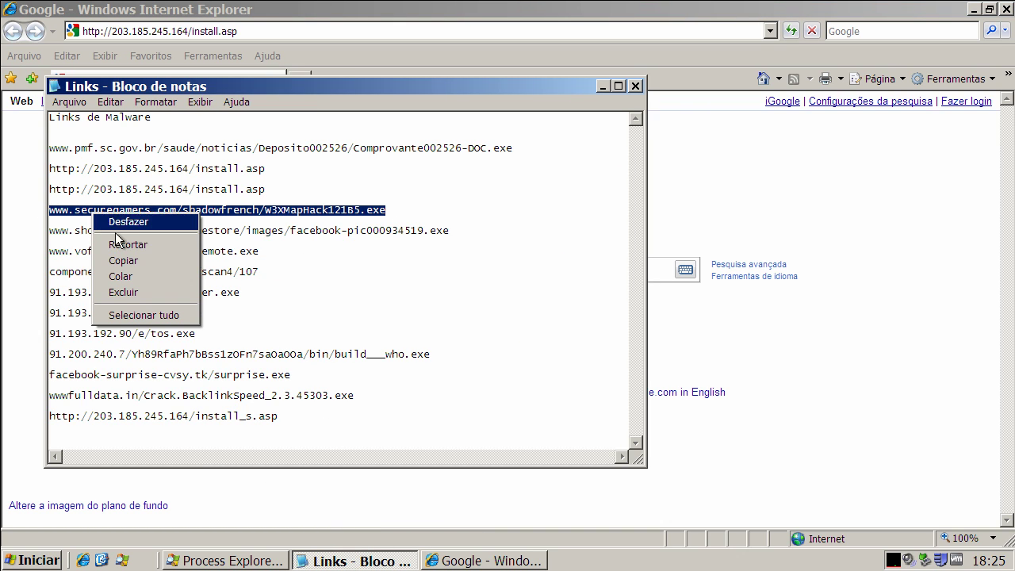
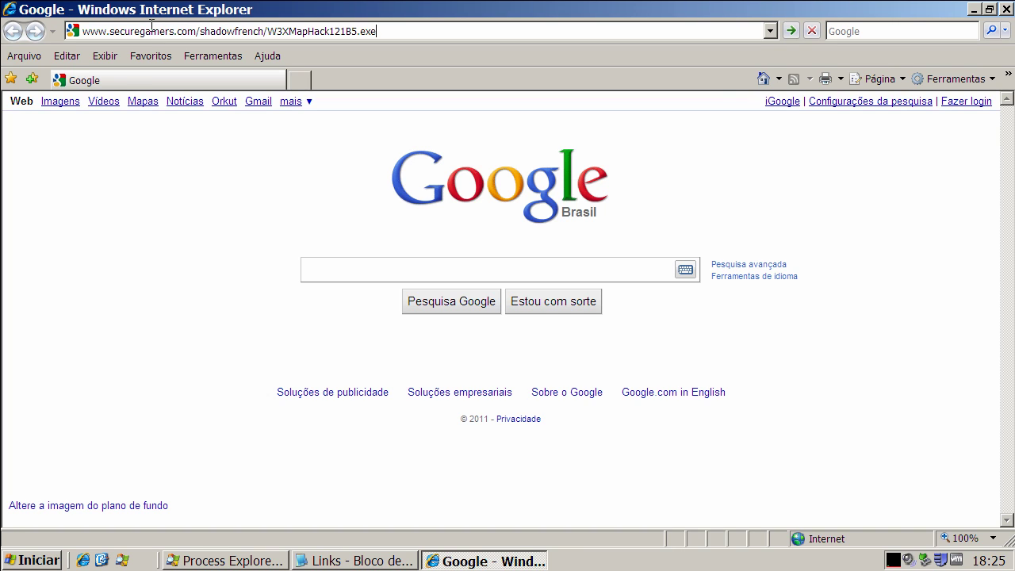
key(Return)
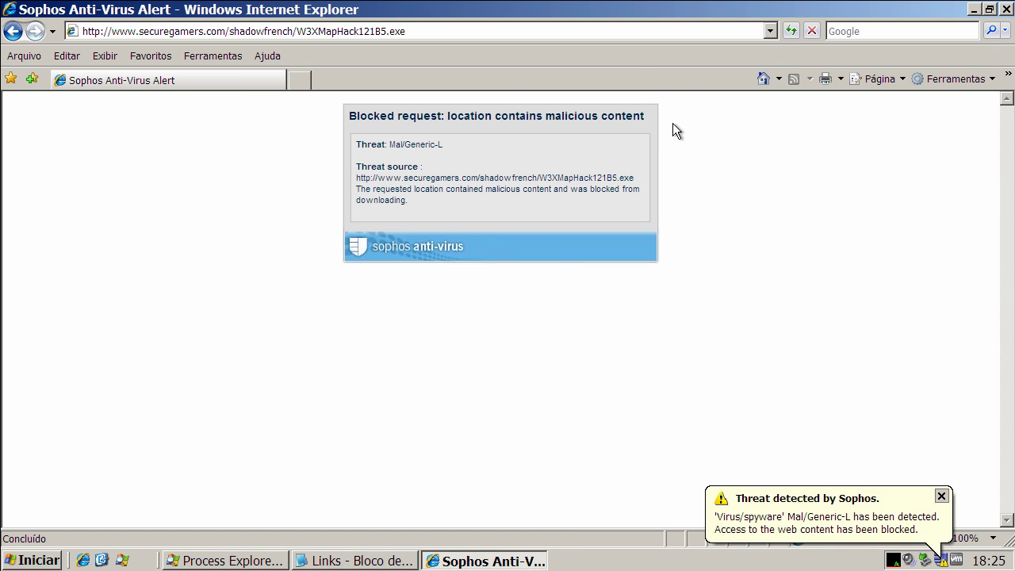
click(336, 563)
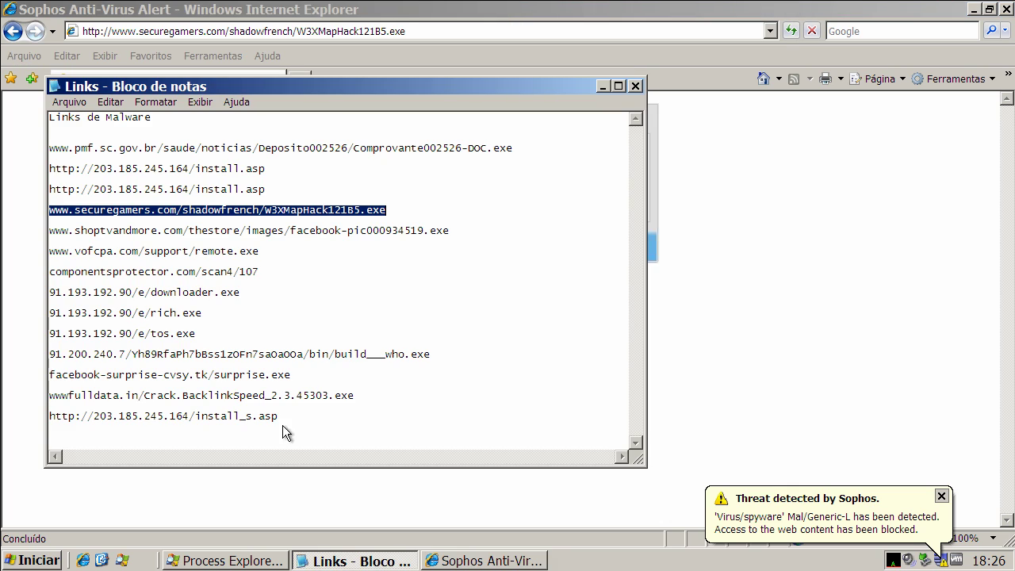
double_click(205, 229)
right_click(205, 229)
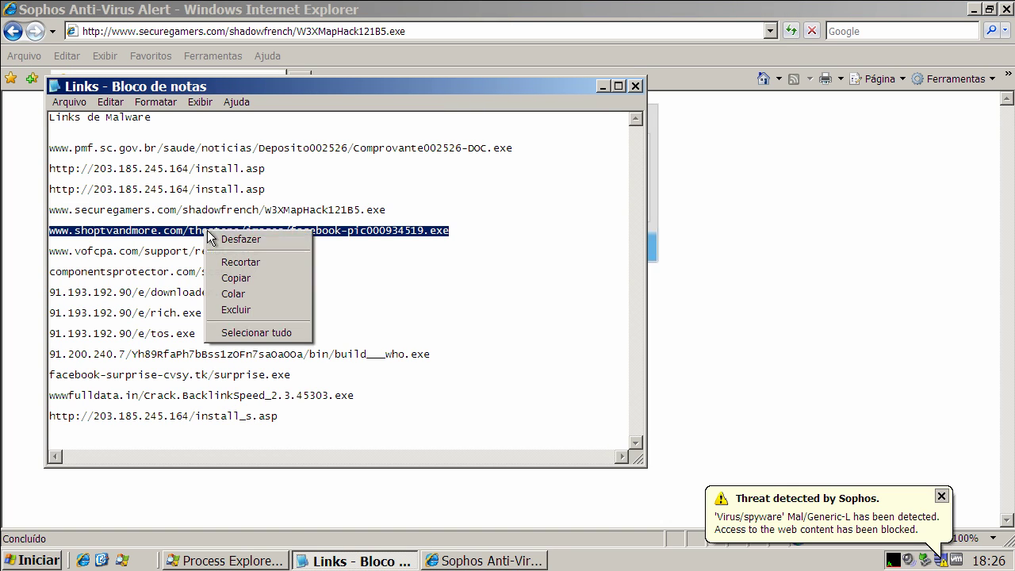
click(236, 276)
click(196, 31)
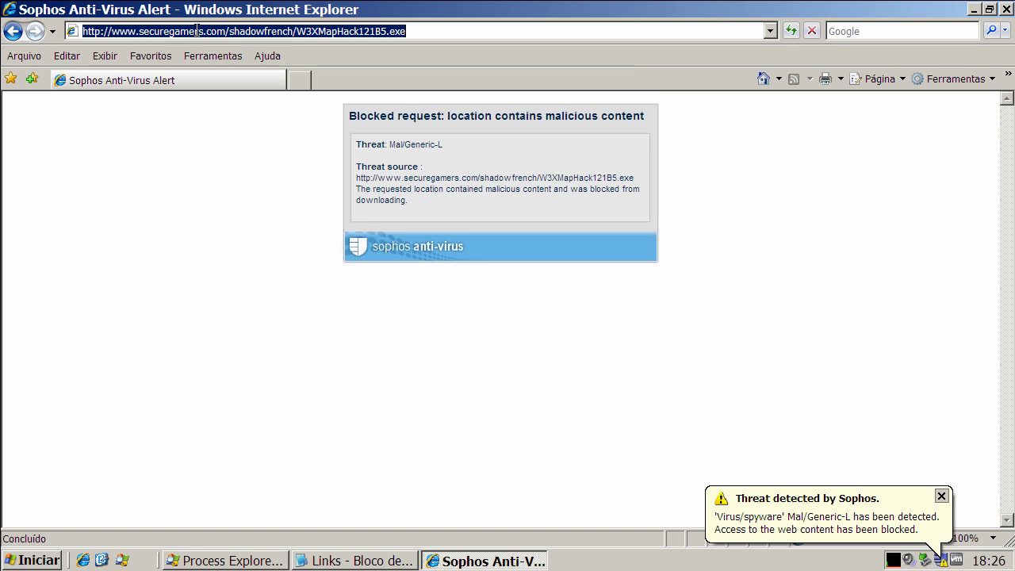
key(ctrl+v)
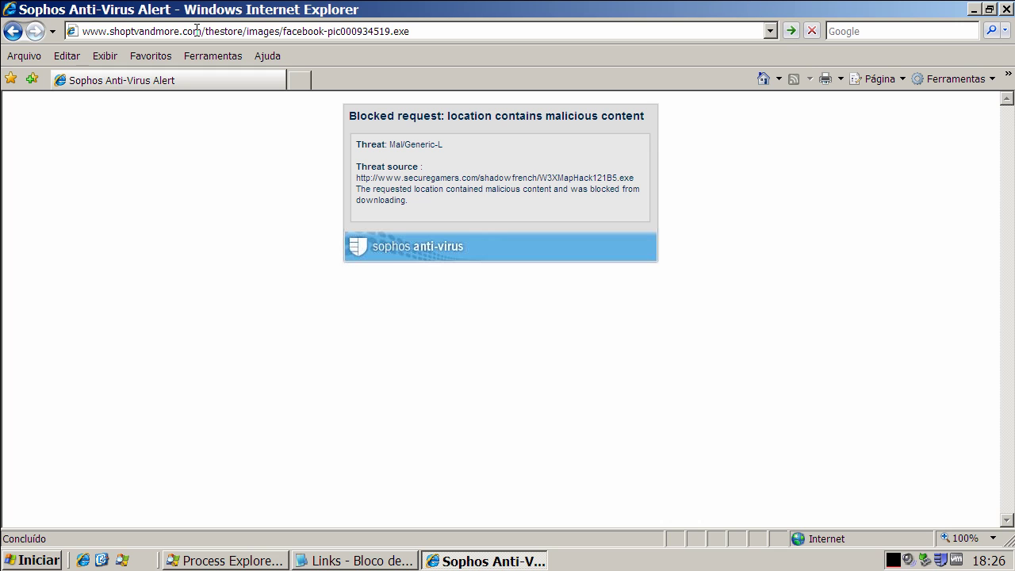
key(Return)
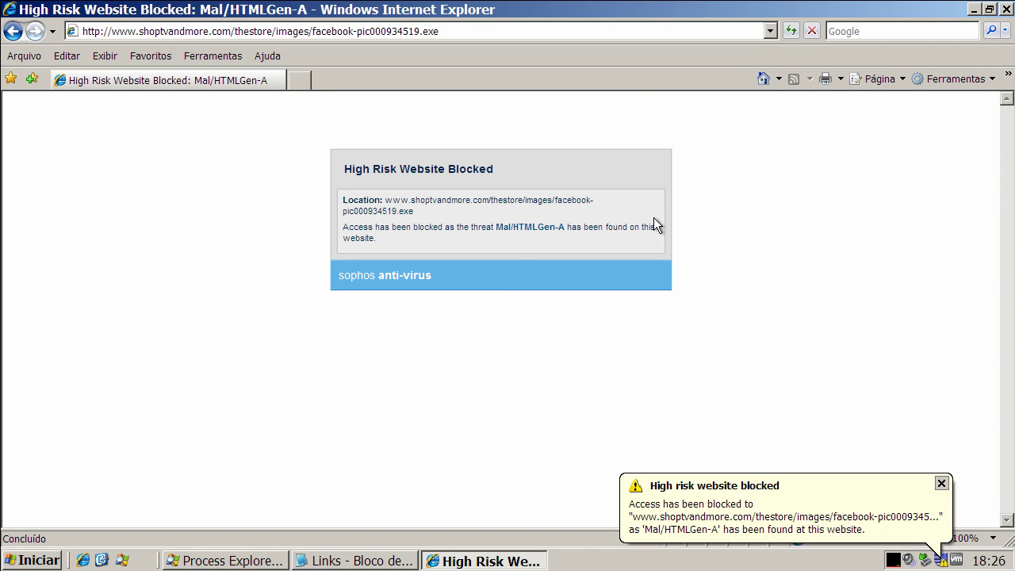
click(353, 561)
click(194, 254)
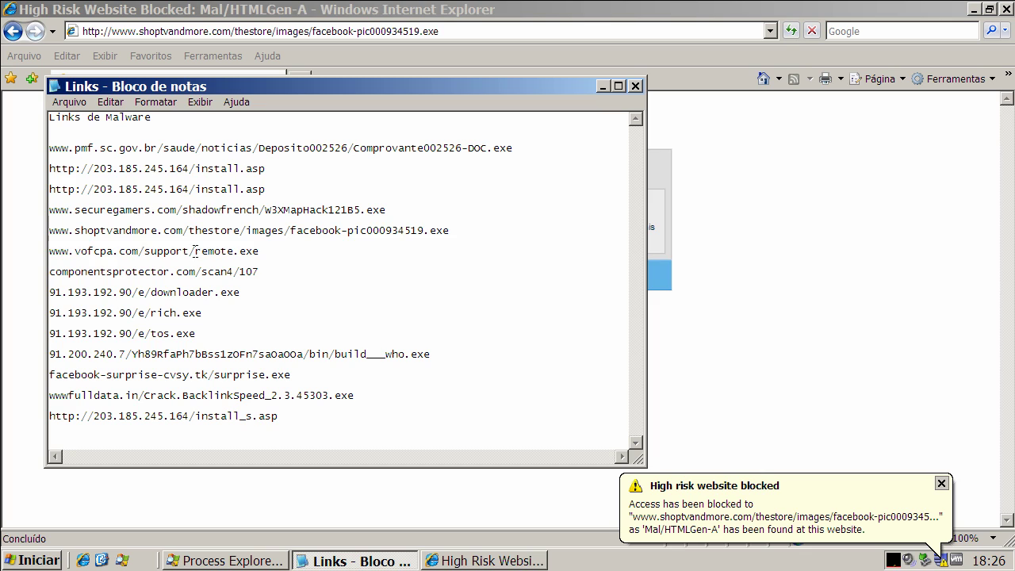
double_click(194, 251)
right_click(194, 251)
click(226, 299)
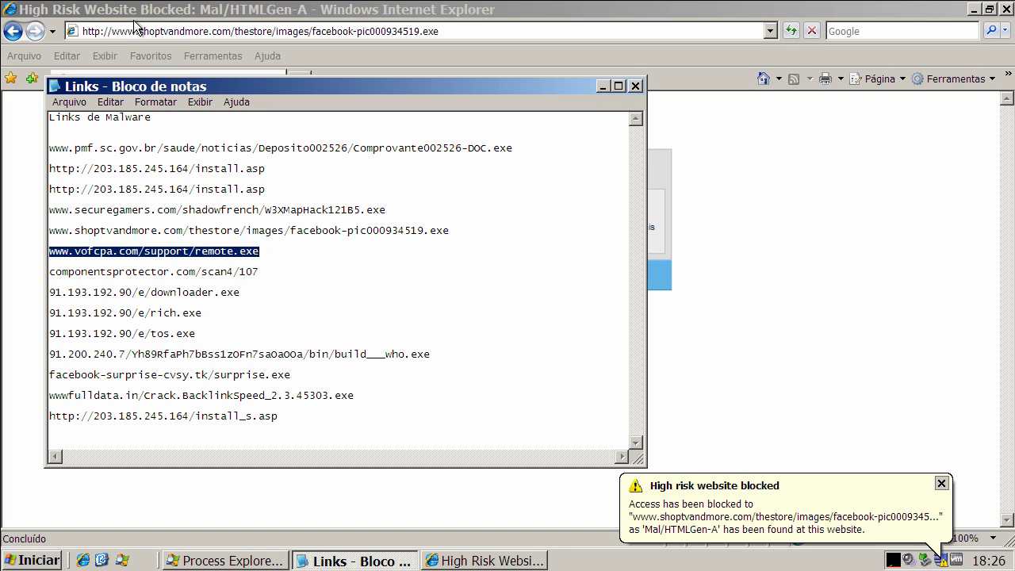
click(135, 31)
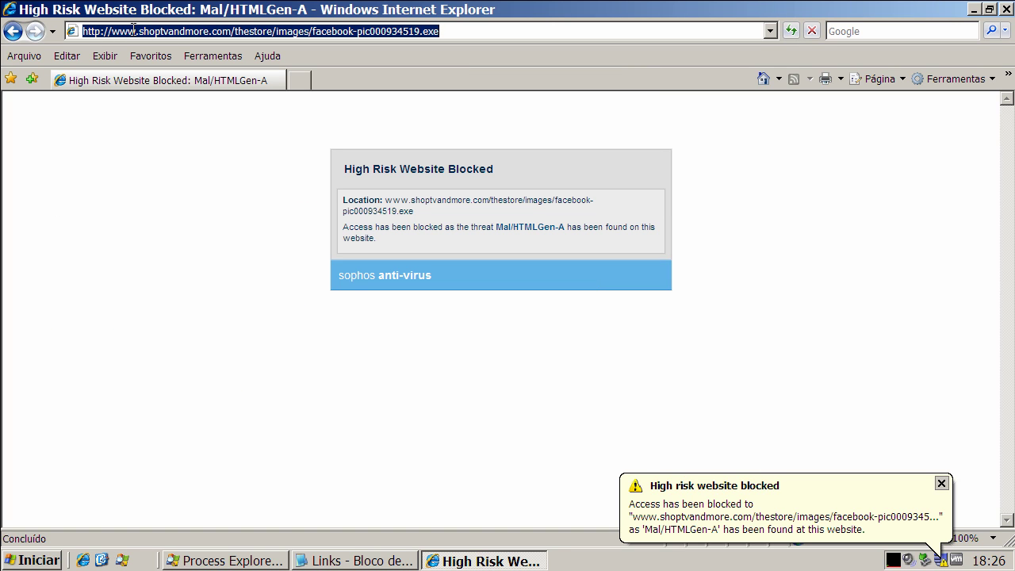
key(ctrl+v)
key(Return)
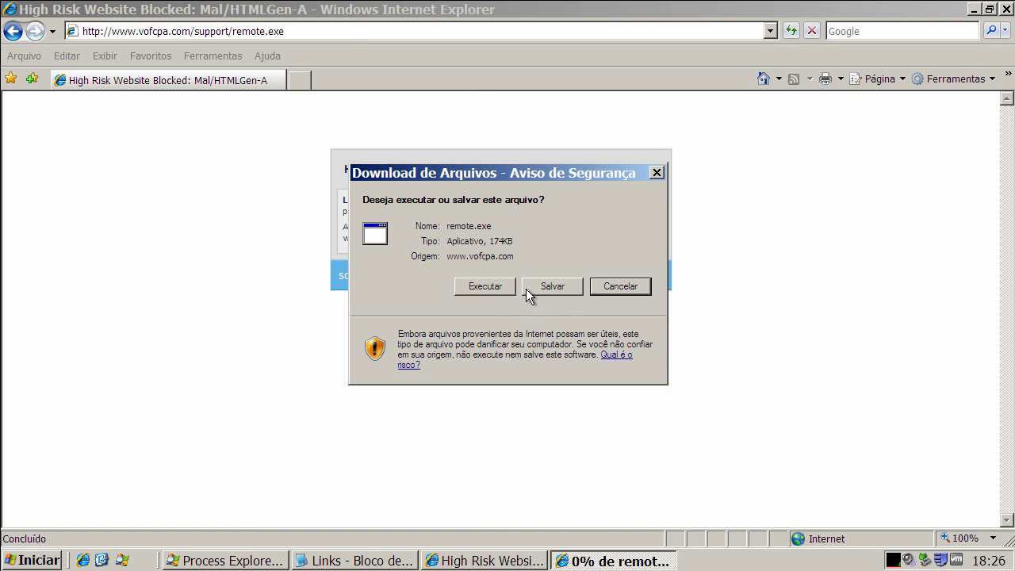
Run the downloaded remote.exe and start the second connection listed in Valley Oak Remote Connect.
click(494, 288)
click(566, 279)
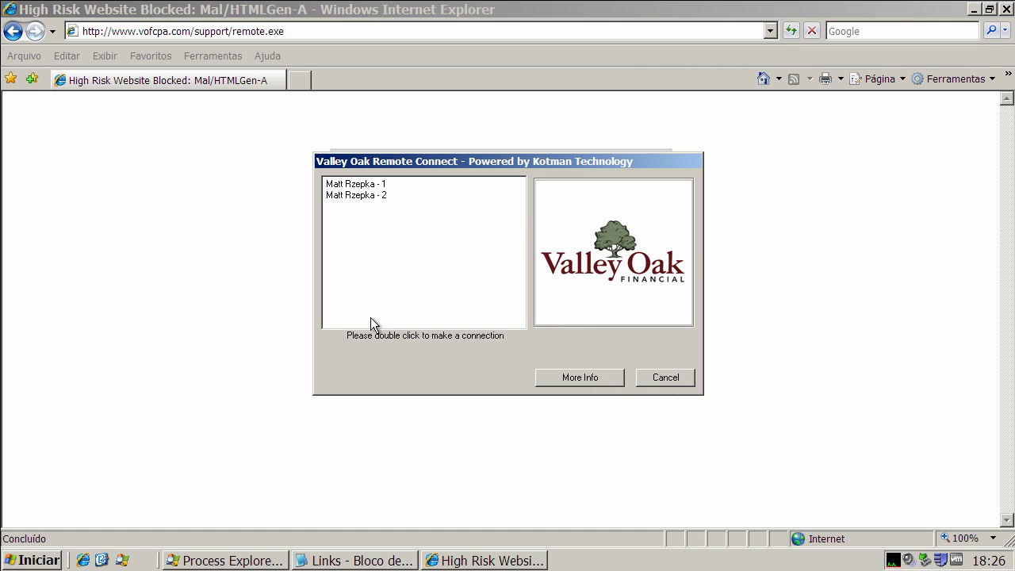
double_click(353, 195)
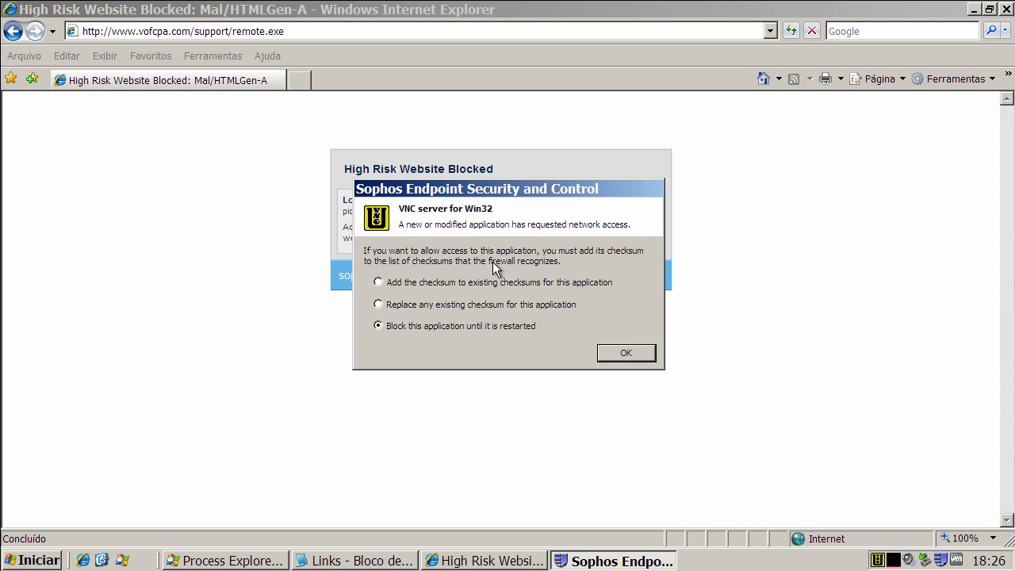
Add the VNC server for Win32 checksum to the existing firewall checksums and allow all its activity this time only.
click(379, 283)
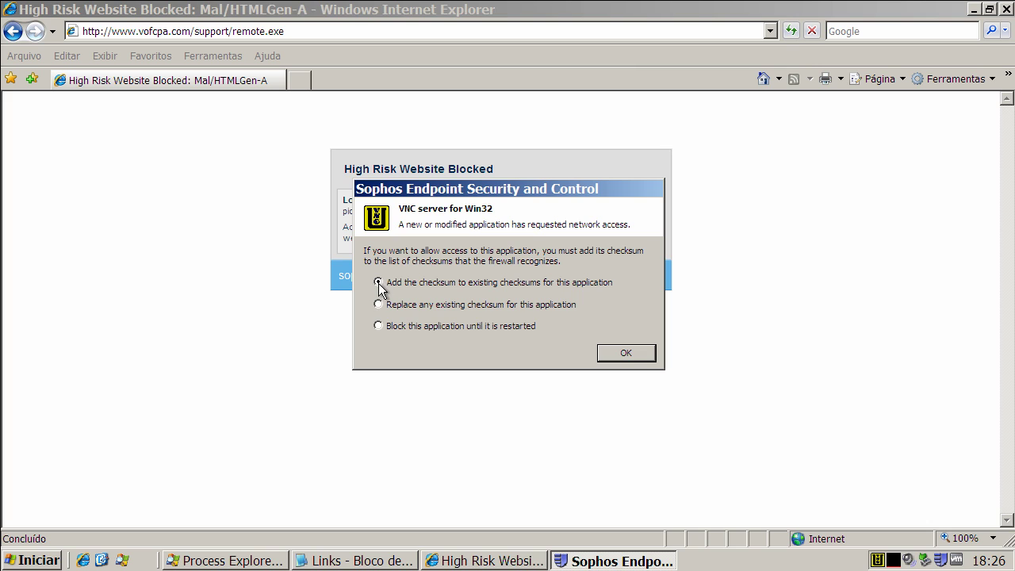
click(627, 353)
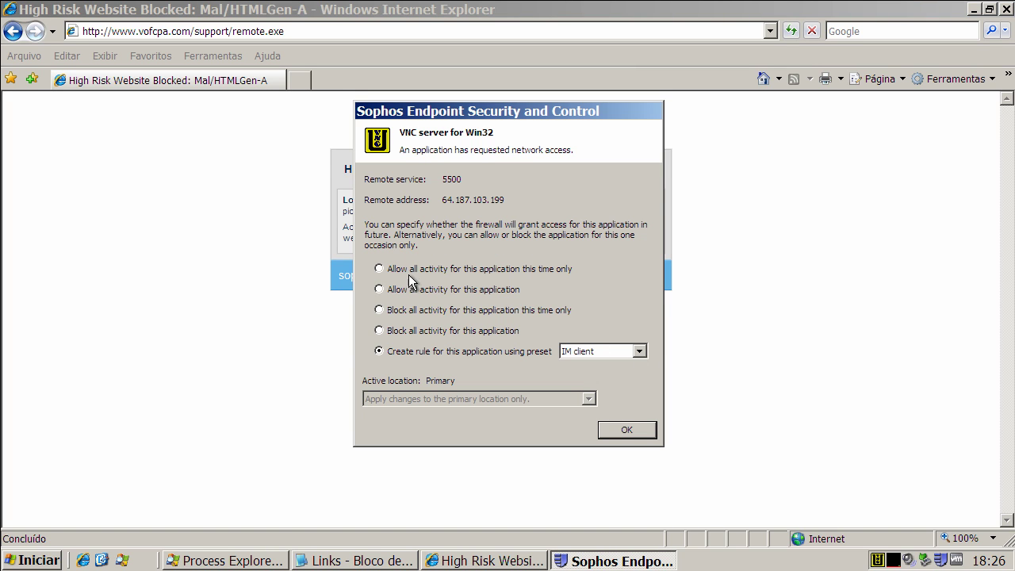
click(389, 269)
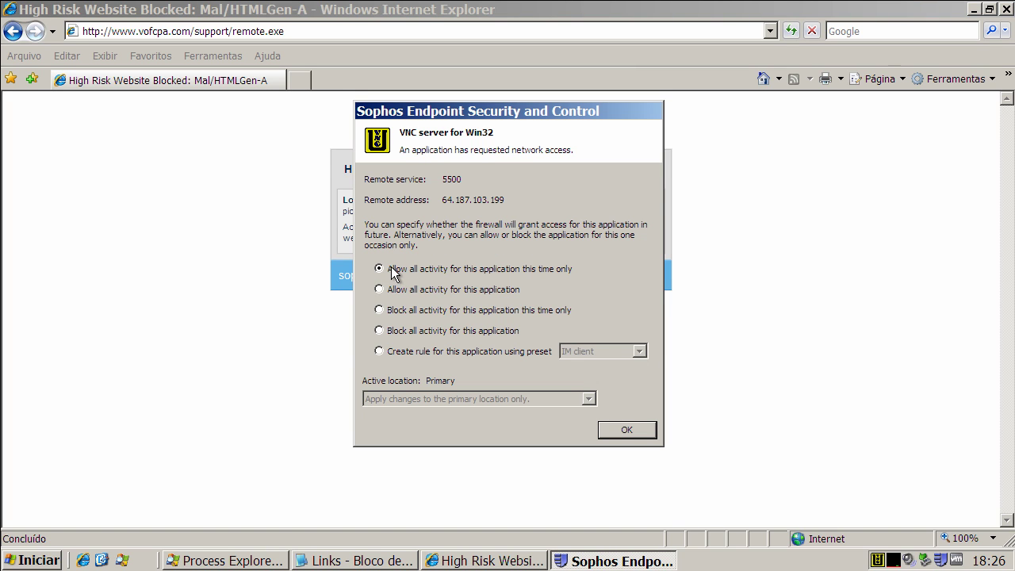
click(645, 431)
Copy the componentsprotector.com/scan4/107 link from the Links file and return to the browser's address field.
click(347, 559)
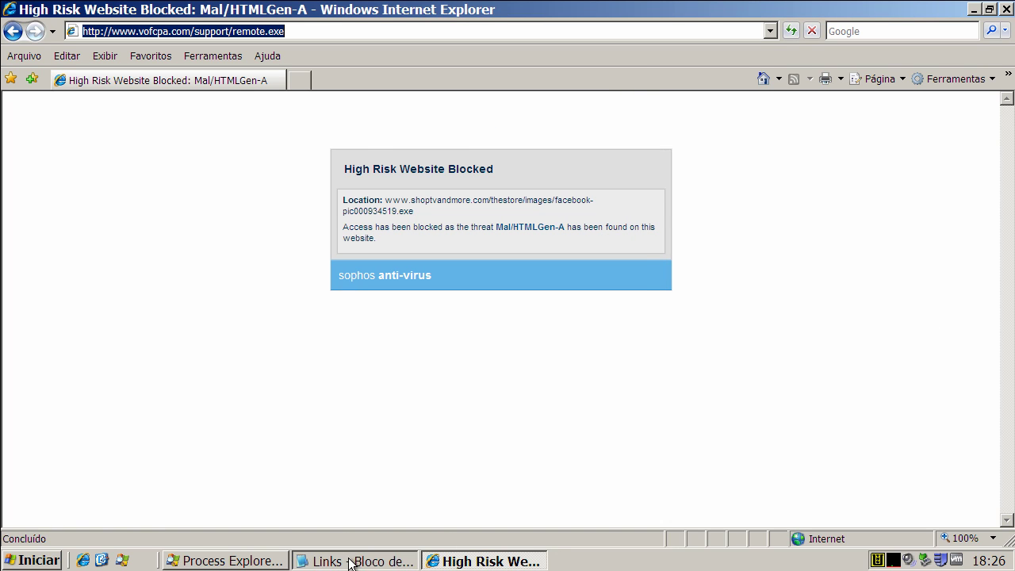
double_click(141, 271)
right_click(144, 276)
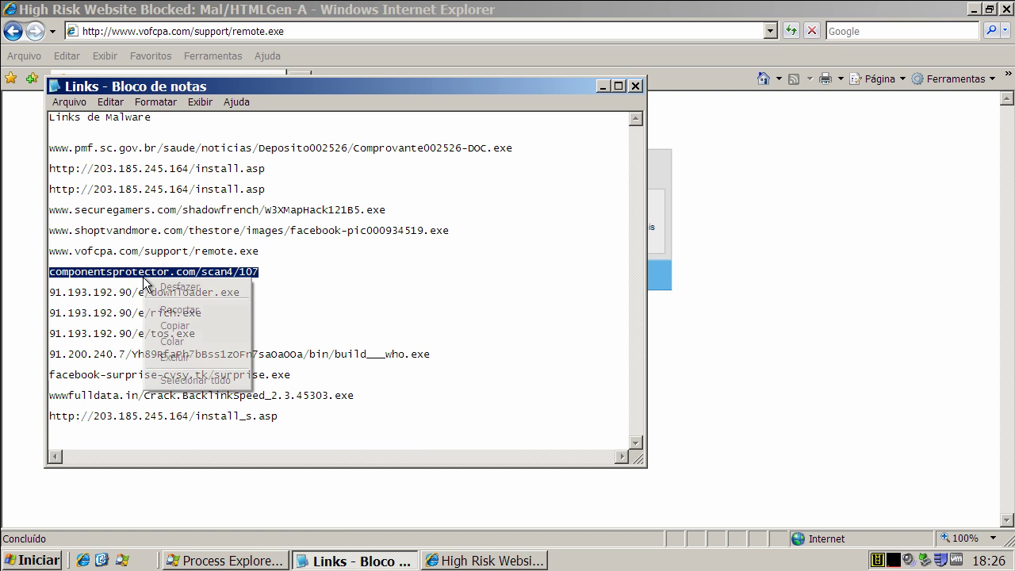
click(189, 326)
click(130, 34)
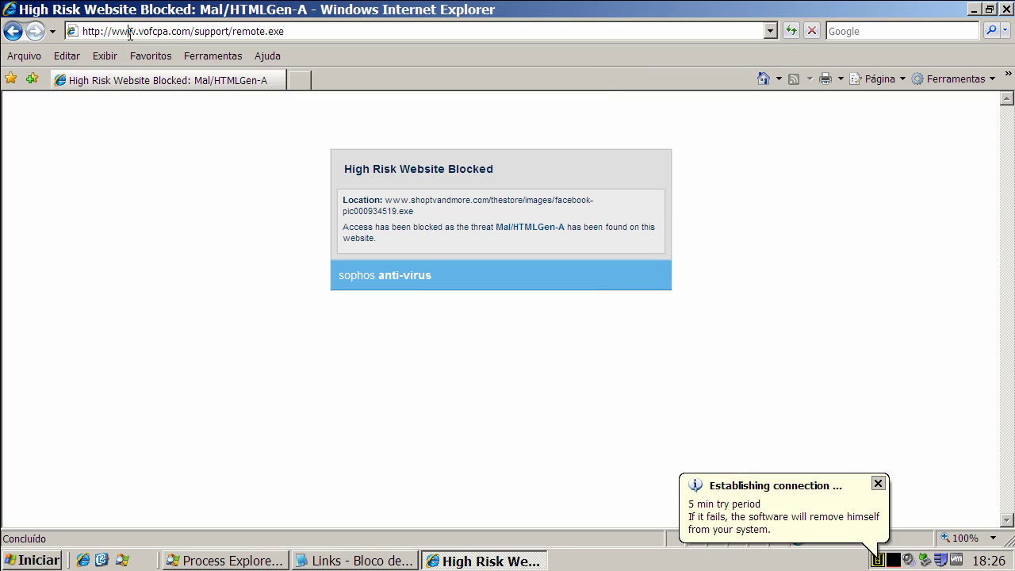
click(130, 35)
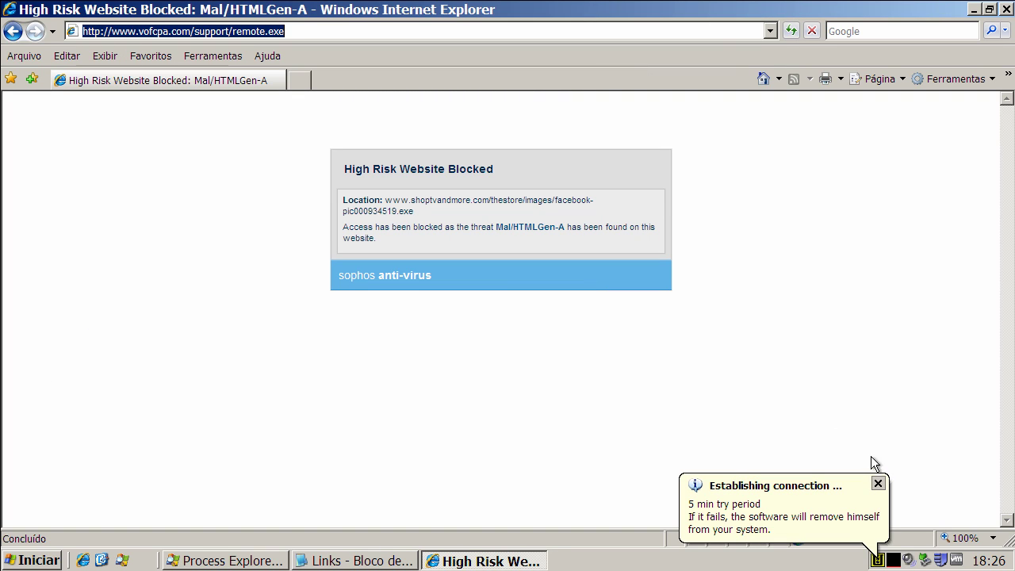
Dismiss the VNC connection notice and close the running VNC server.
click(877, 483)
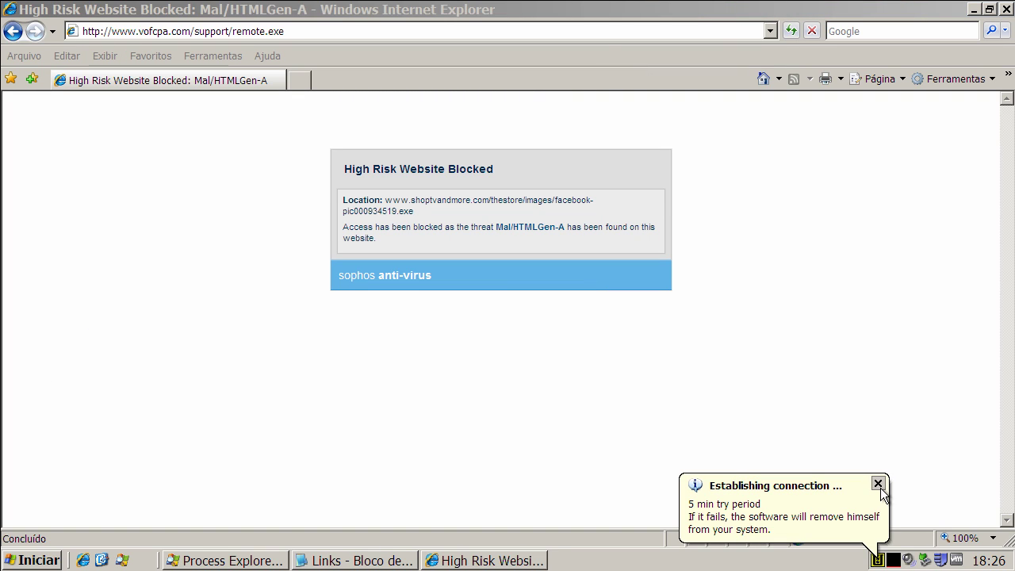
right_click(877, 561)
click(906, 547)
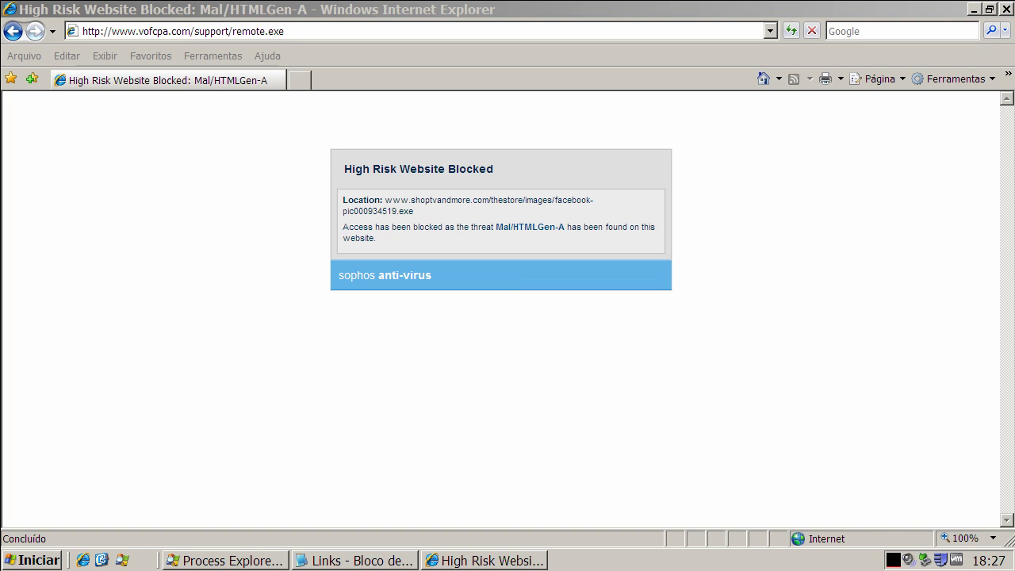
Load the copied componentsprotector.com/scan4/107 link in the browser.
click(227, 31)
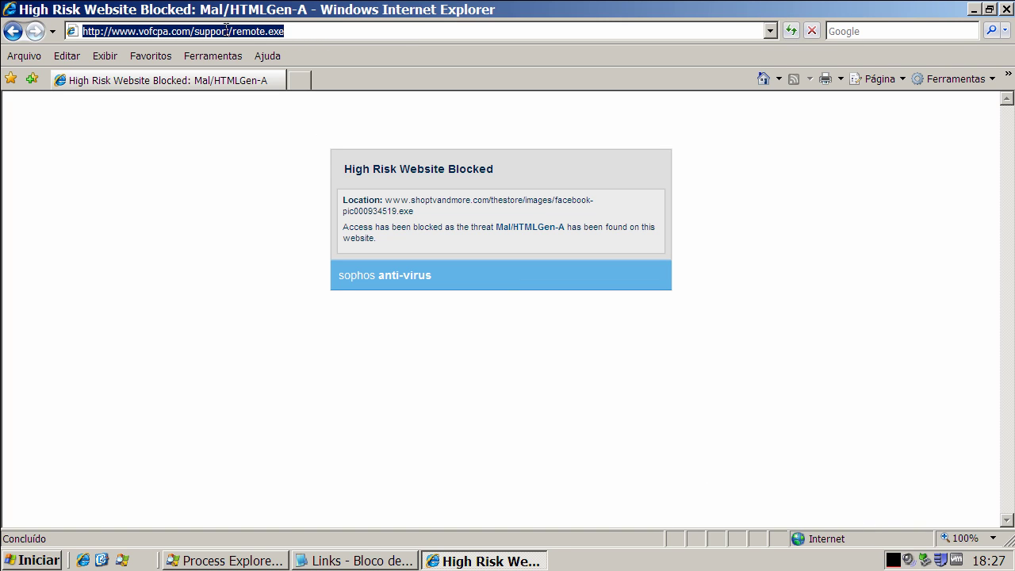
key(ctrl+v)
key(Return)
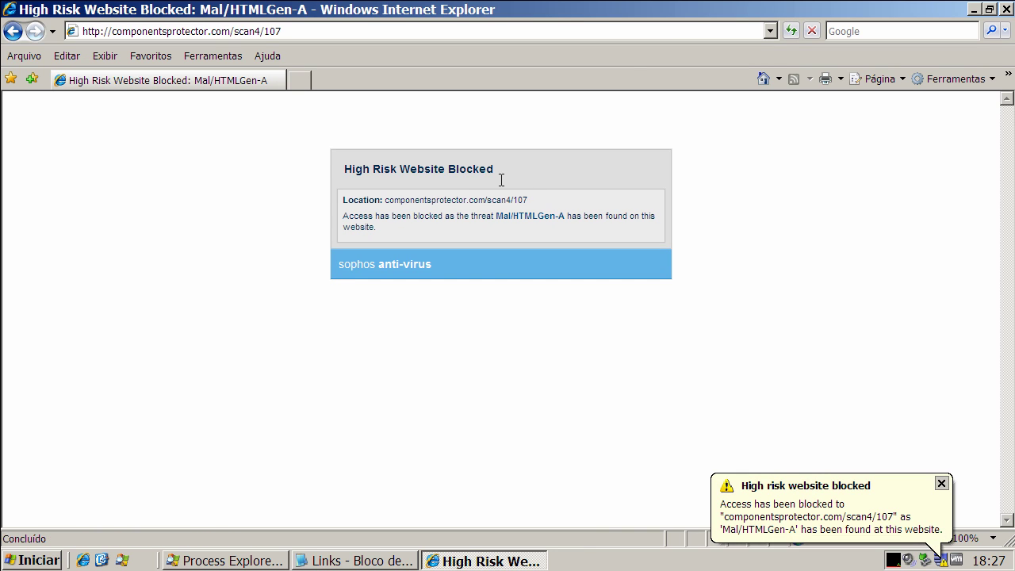
Copy the 91.193.192.90/e/downloader.exe link from the Links file and load it in Internet Explorer.
click(366, 561)
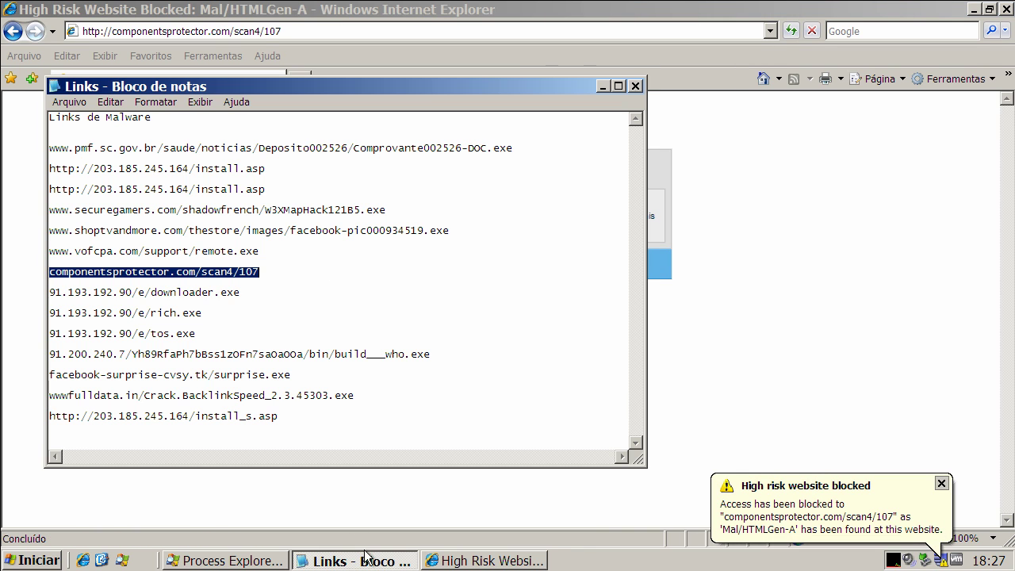
drag(49, 293, 240, 292)
right_click(163, 296)
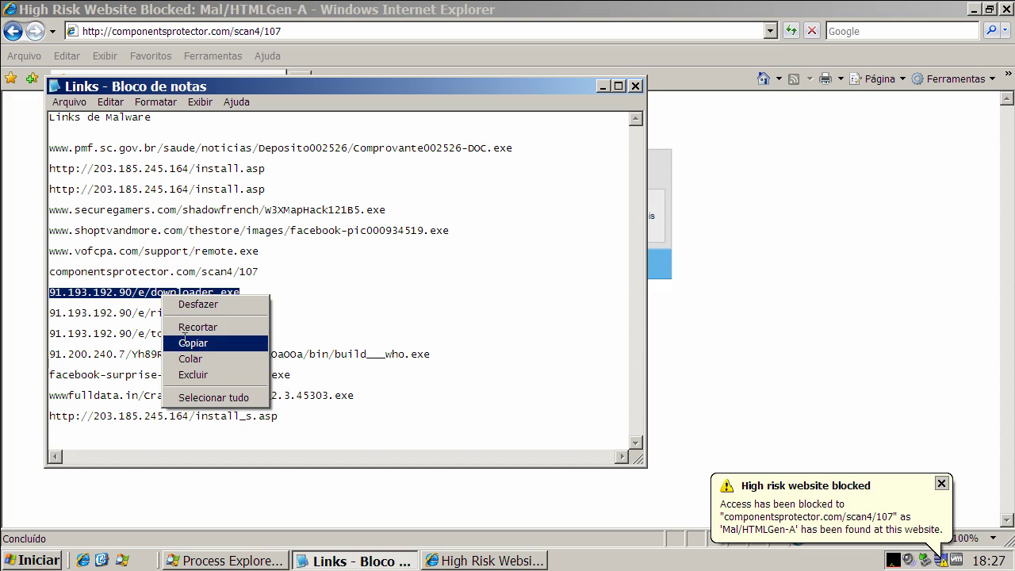
click(187, 342)
click(167, 31)
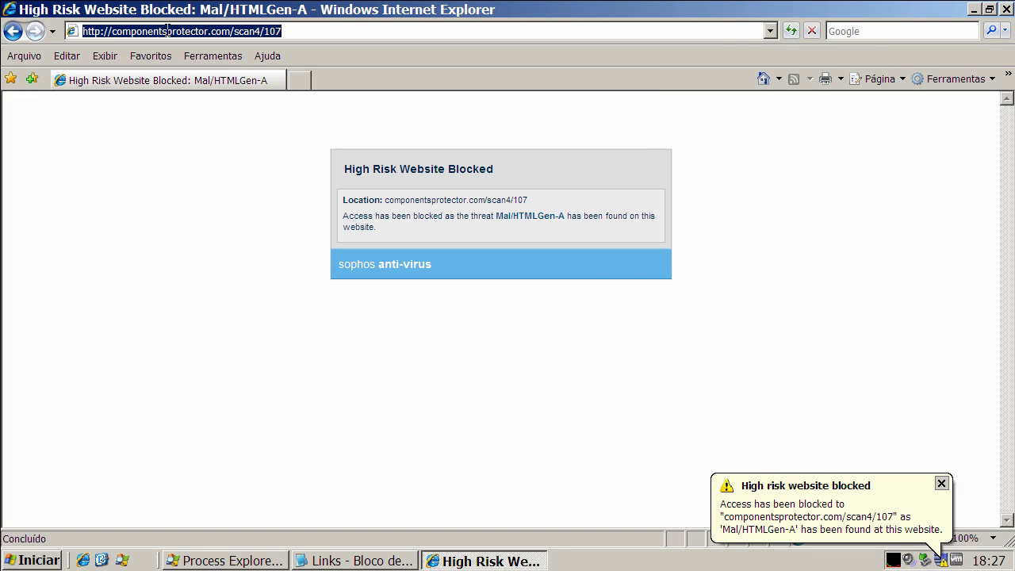
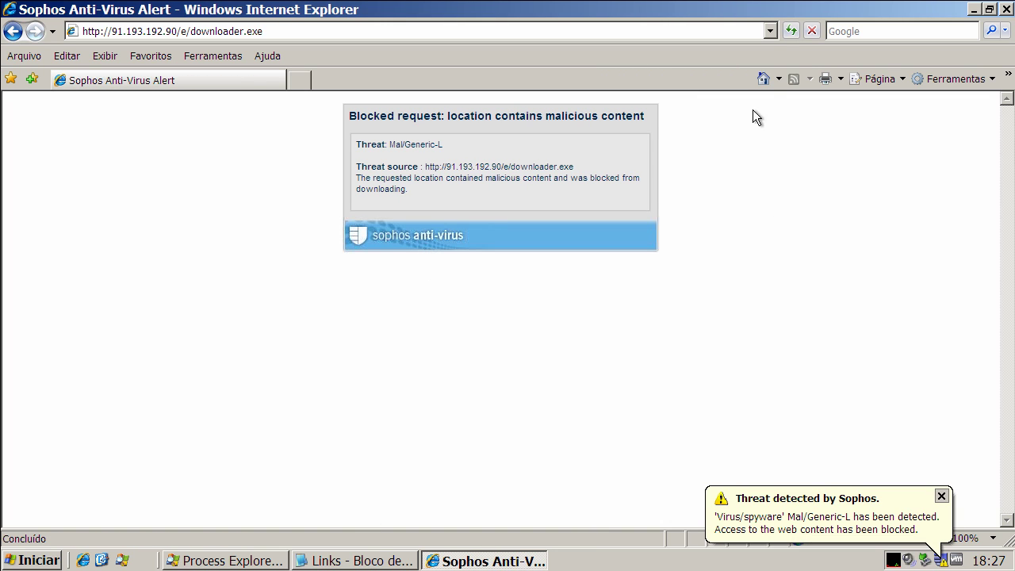
Return to the browser's home page, then copy the 91.193.192.90/e/rich.exe link from the Links file and load it.
click(763, 78)
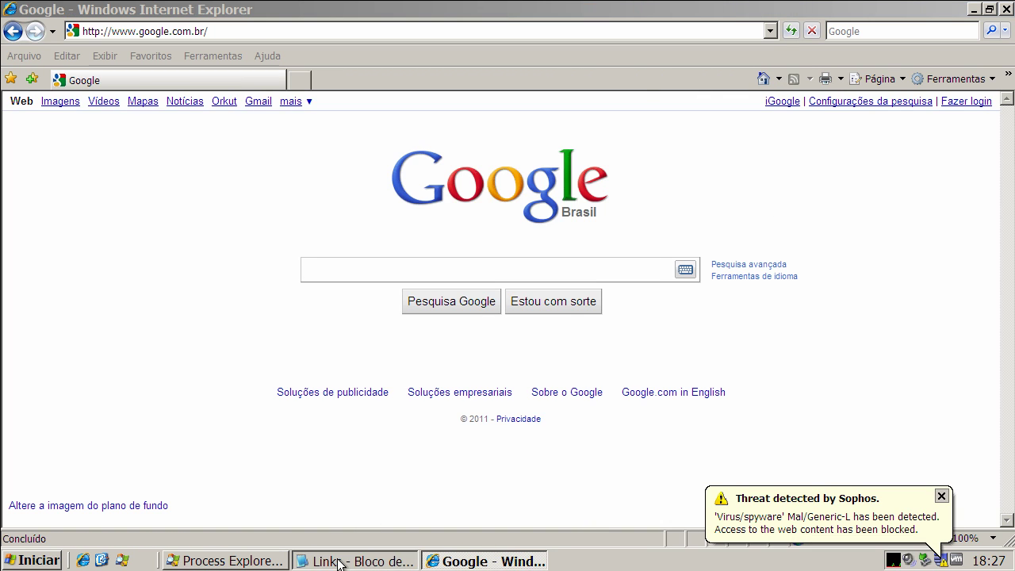
click(342, 560)
double_click(190, 313)
right_click(190, 314)
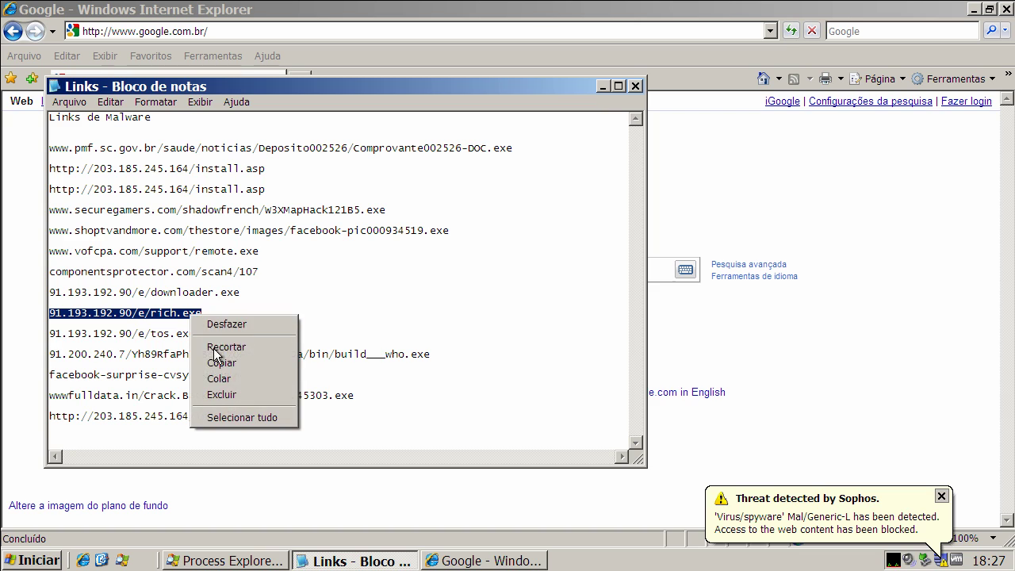
click(218, 365)
click(189, 30)
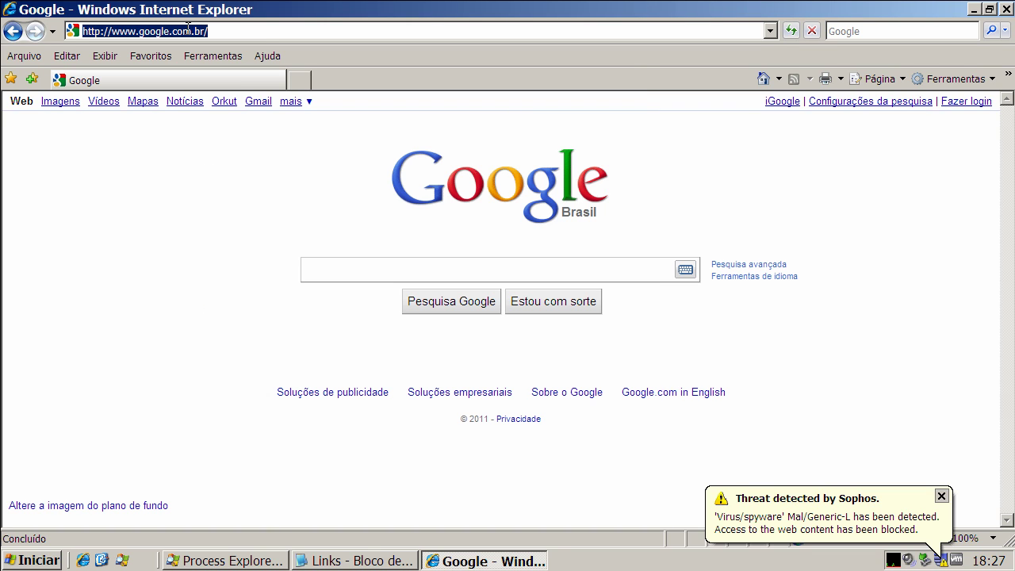
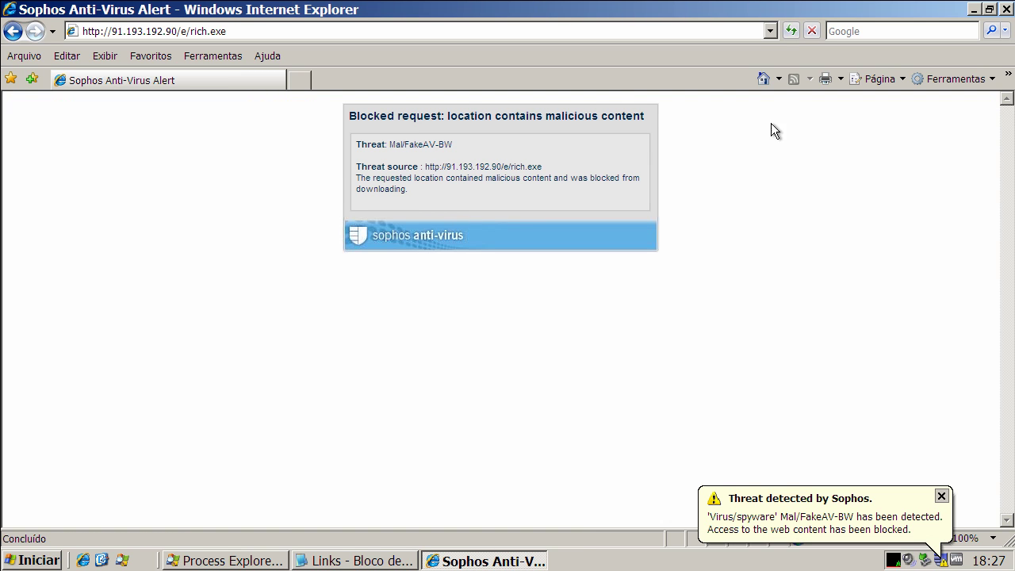
Return to the browser's home page, then copy the 91.193.192.90/e/tos.exe link from the Links file and load it.
click(764, 78)
click(353, 560)
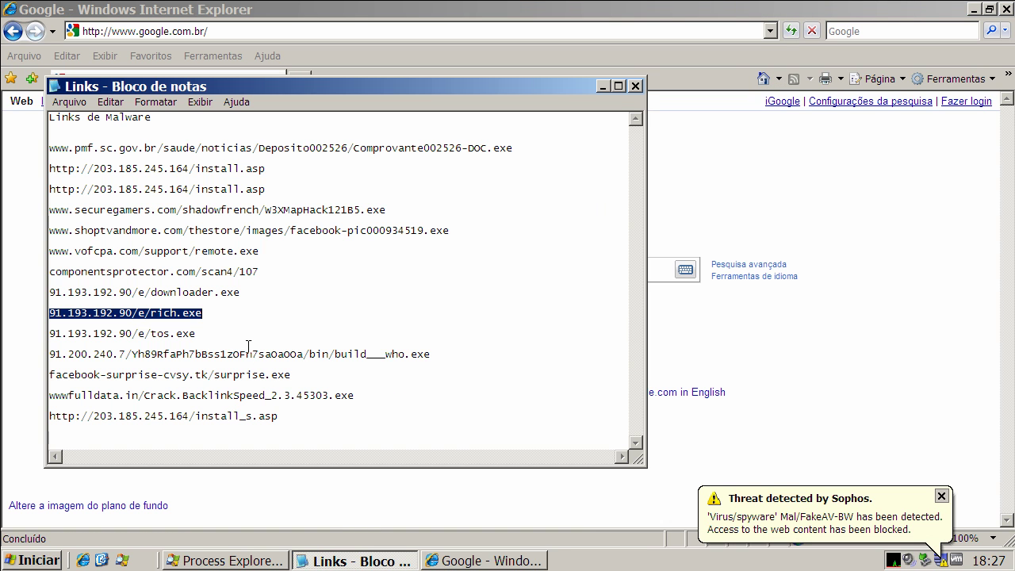
double_click(185, 337)
right_click(186, 336)
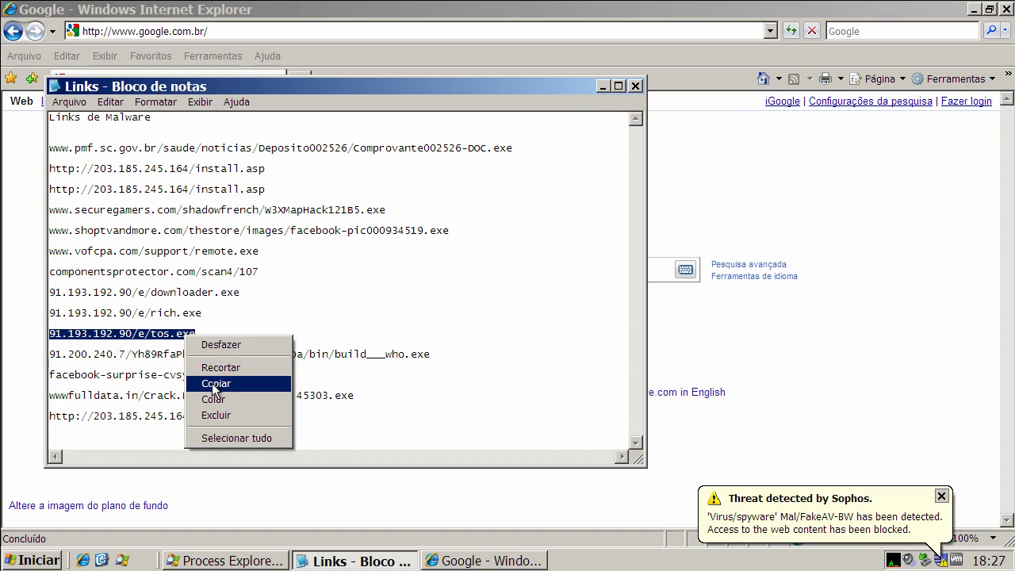
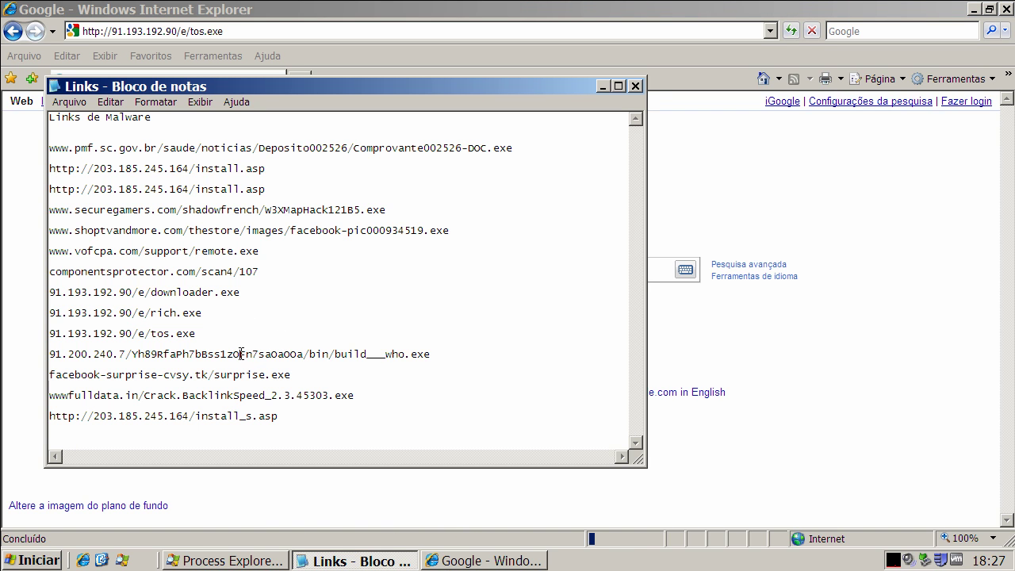
Copy the 91.200.240.7 link ending in bin/build___who.exe from the Links file and load it in a new browser tab.
double_click(238, 354)
right_click(242, 355)
click(324, 403)
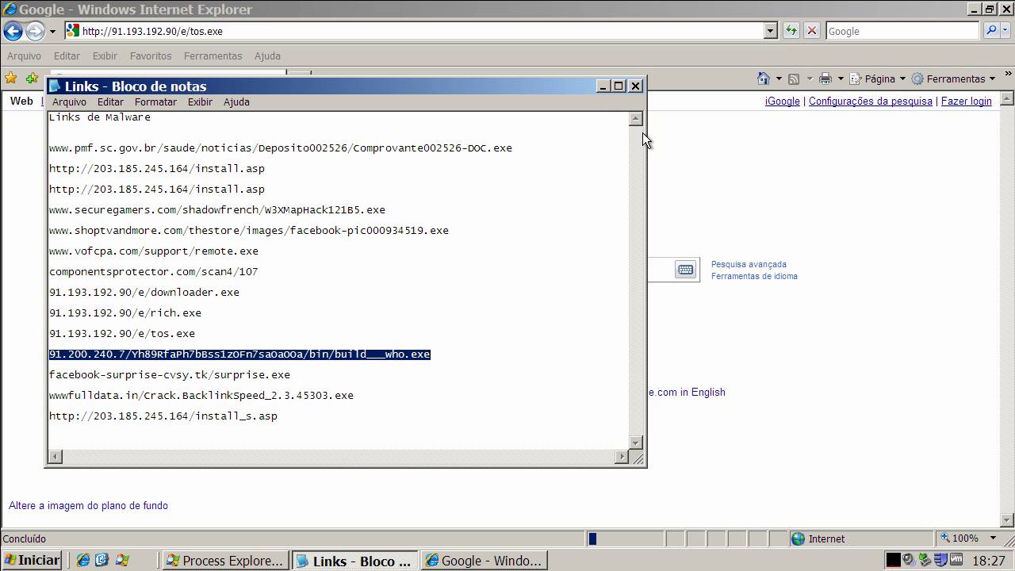
click(603, 86)
click(298, 81)
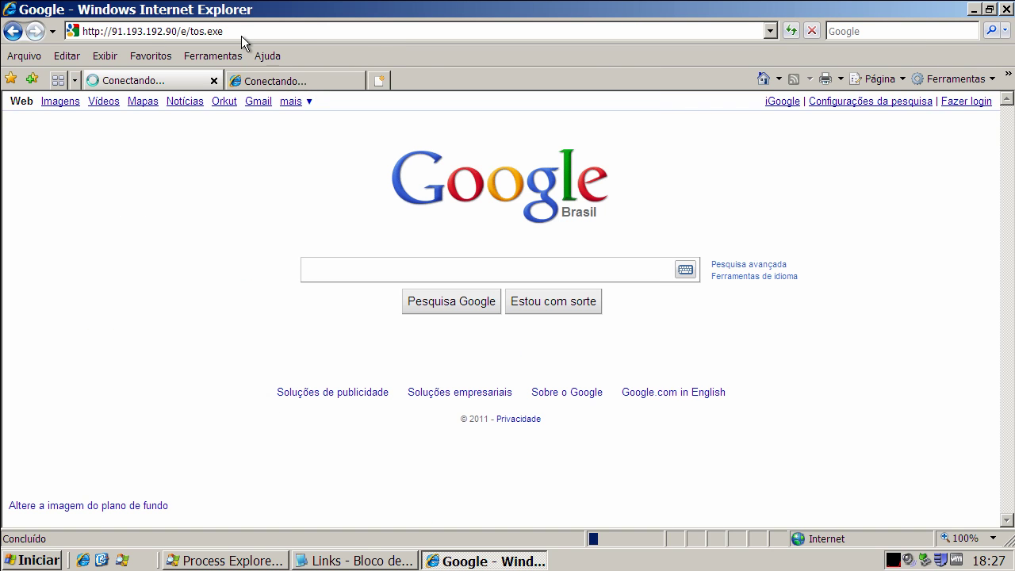
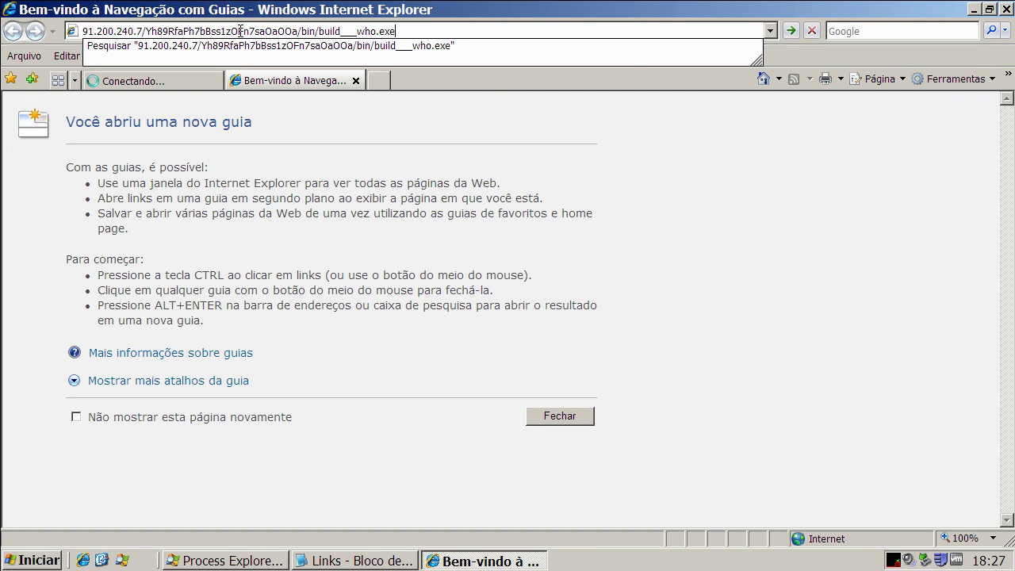
key(Return)
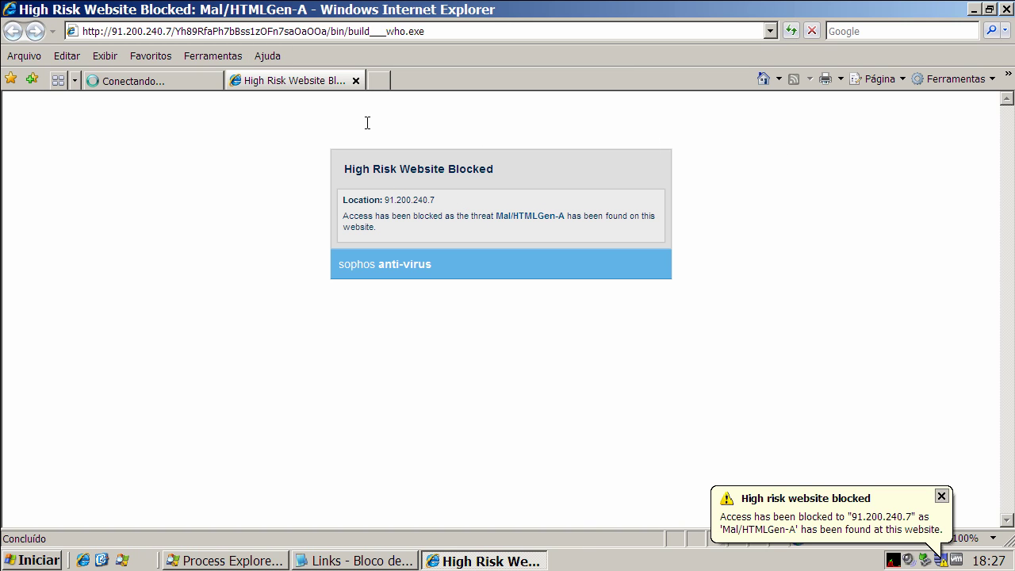
Close the blocked page's tab, then copy the facebook-surprise-cvsy.tk/surprise.exe link from the Links file and load it in a new tab.
click(356, 81)
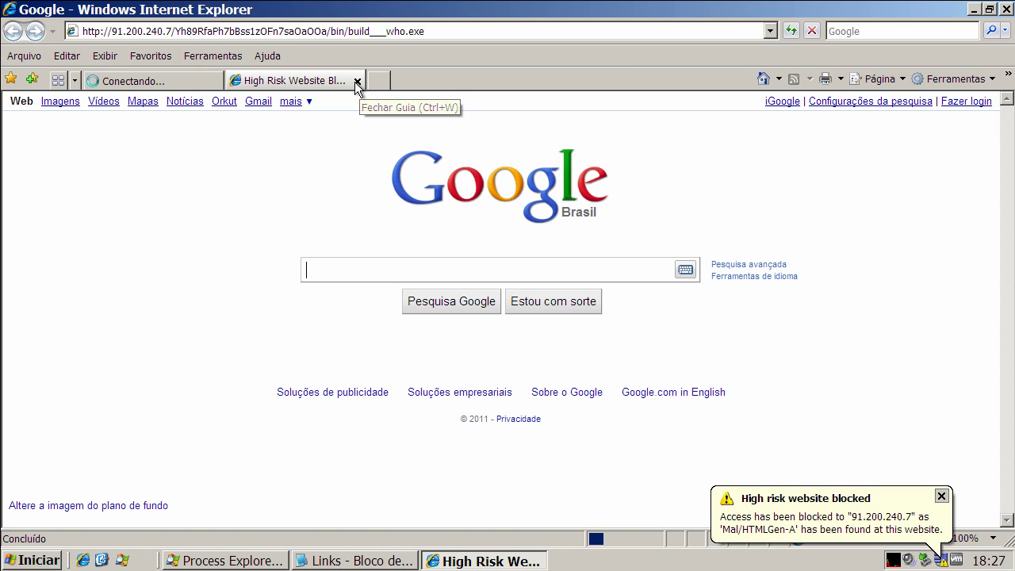
click(303, 561)
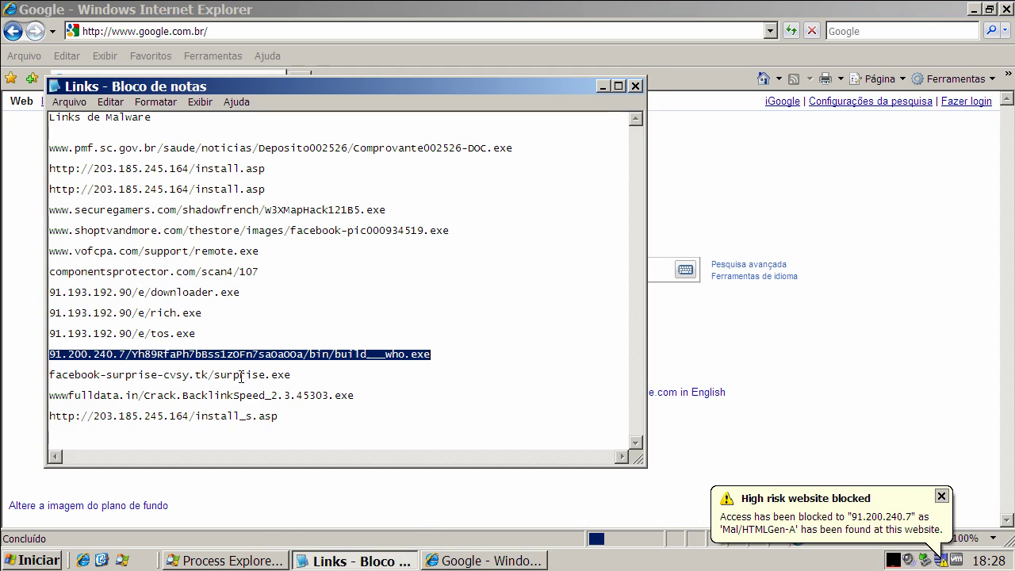
double_click(243, 374)
right_click(242, 375)
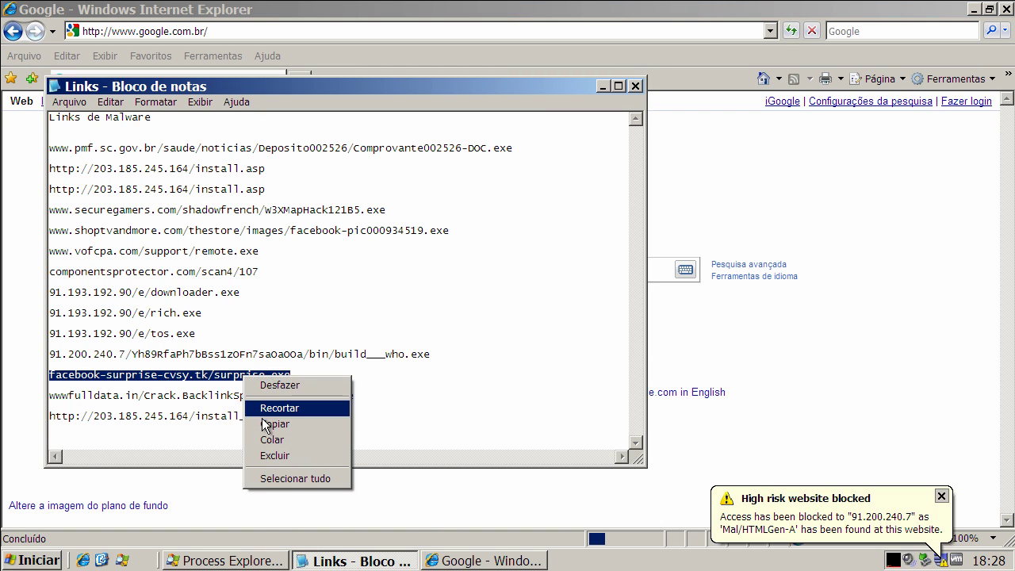
click(270, 421)
click(601, 86)
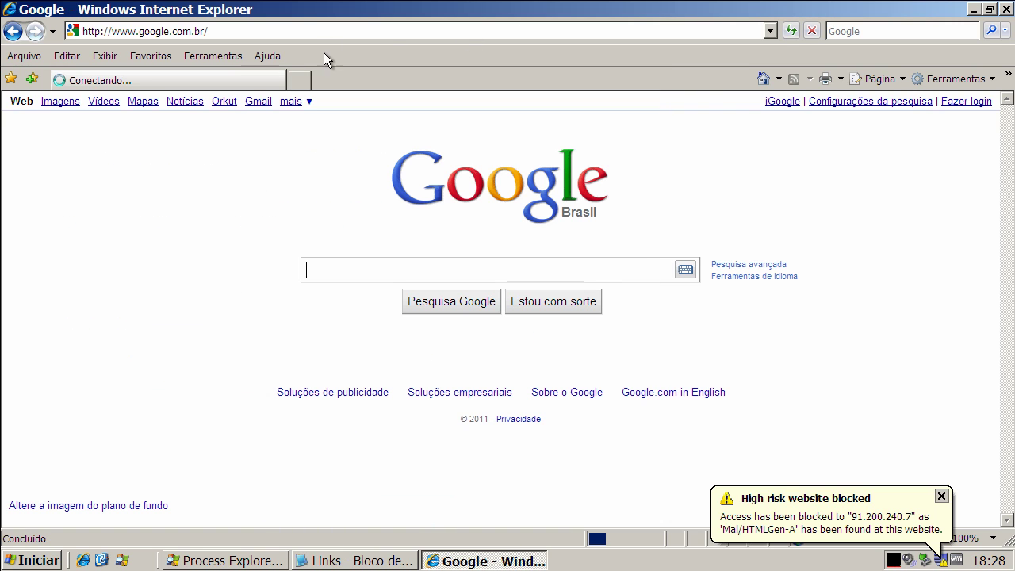
click(301, 82)
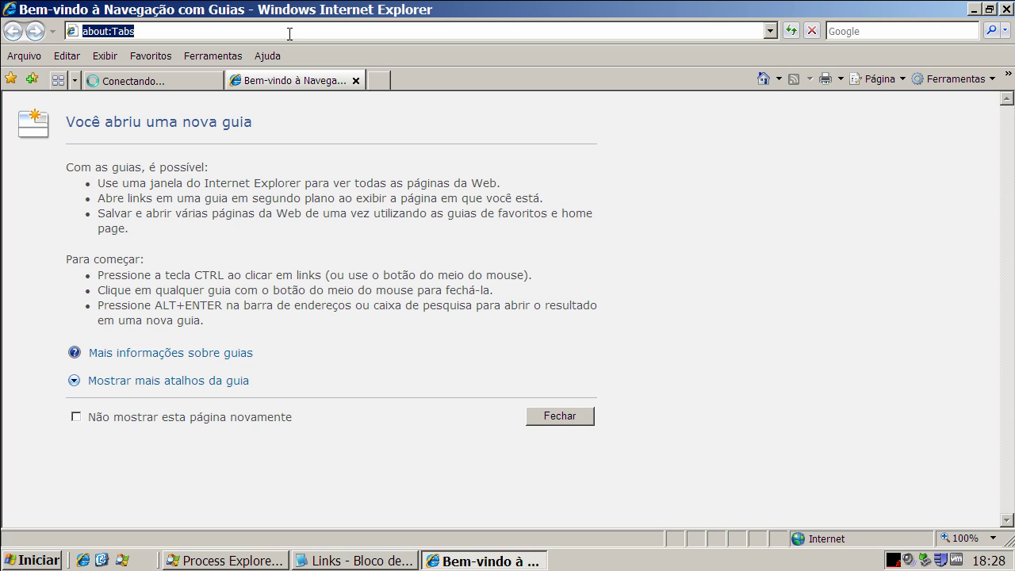
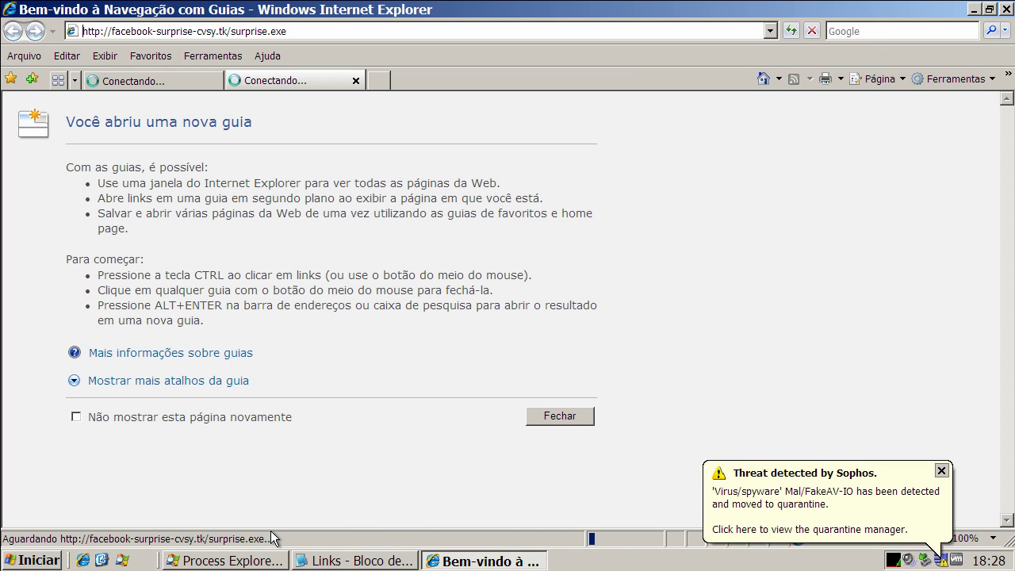
Run the downloaded surprise.exe despite its unknown publisher, and run the tos.exe download.
click(499, 284)
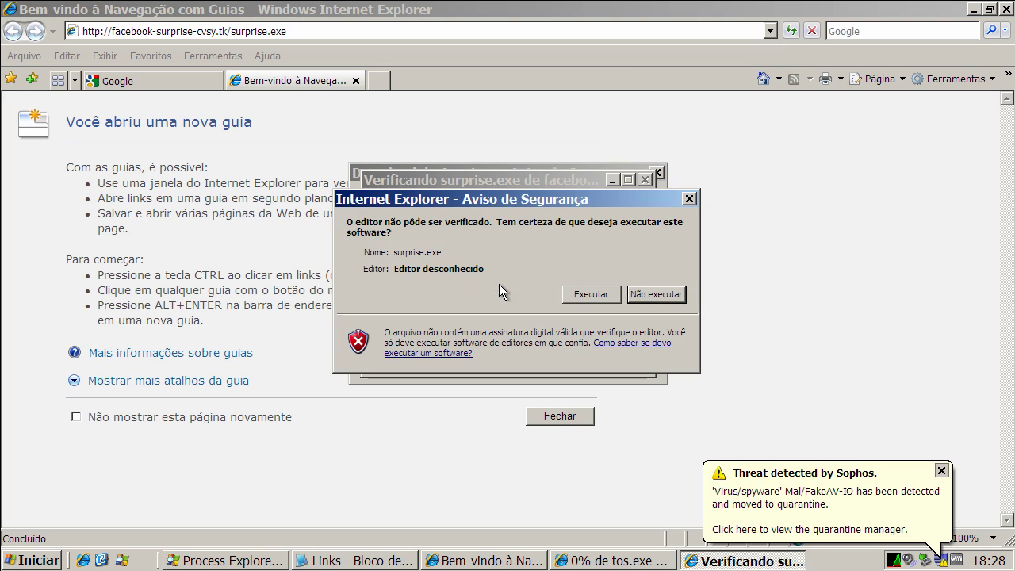
click(593, 292)
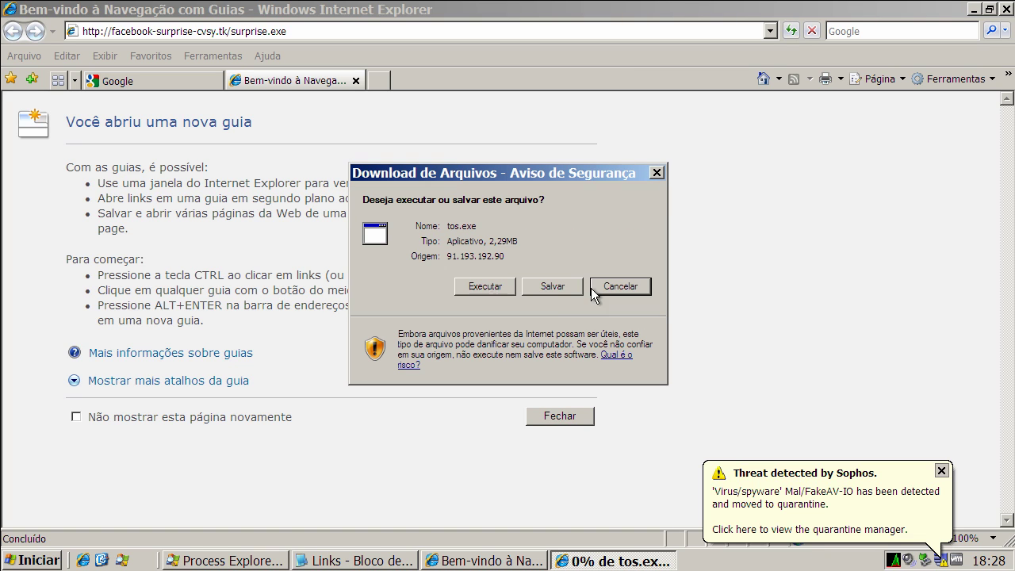
click(487, 290)
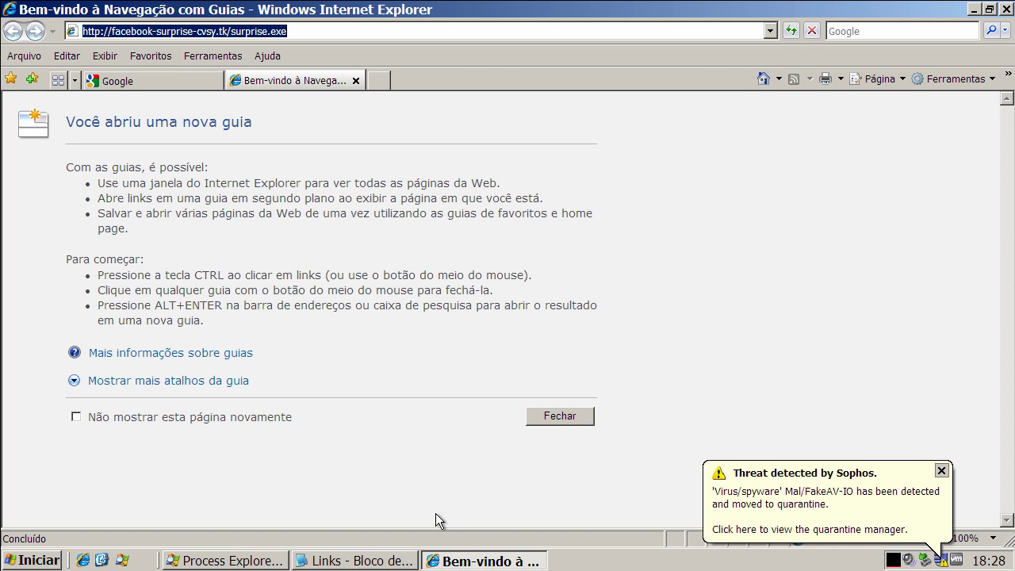
Copy the wwwfulldata.in/Crack.BacklinkSpeed_2.3.45303.exe link from the Links file and minimize the file.
click(376, 561)
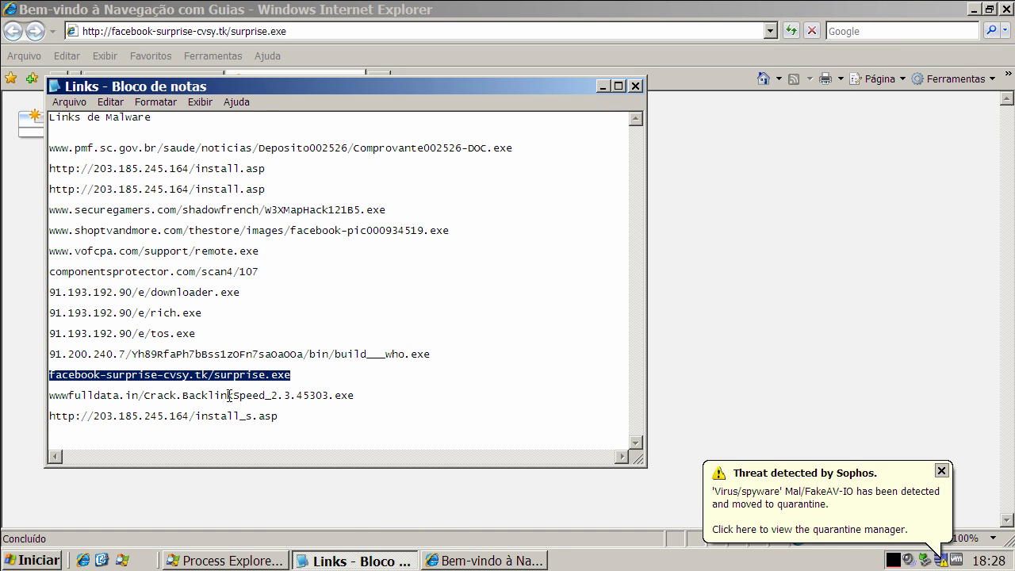
click(229, 395)
right_click(230, 395)
click(309, 397)
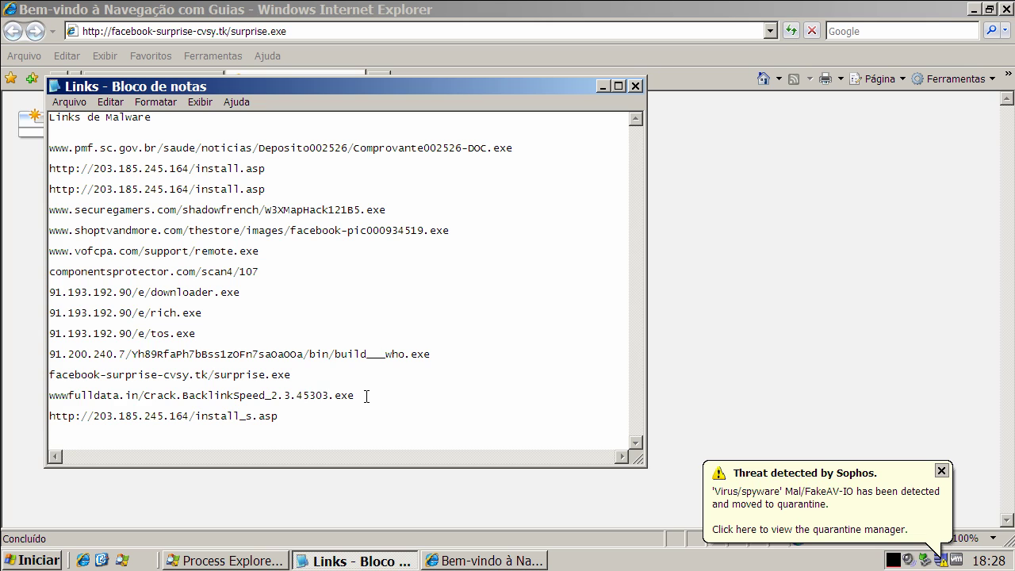
drag(366, 395, 39, 400)
right_click(111, 403)
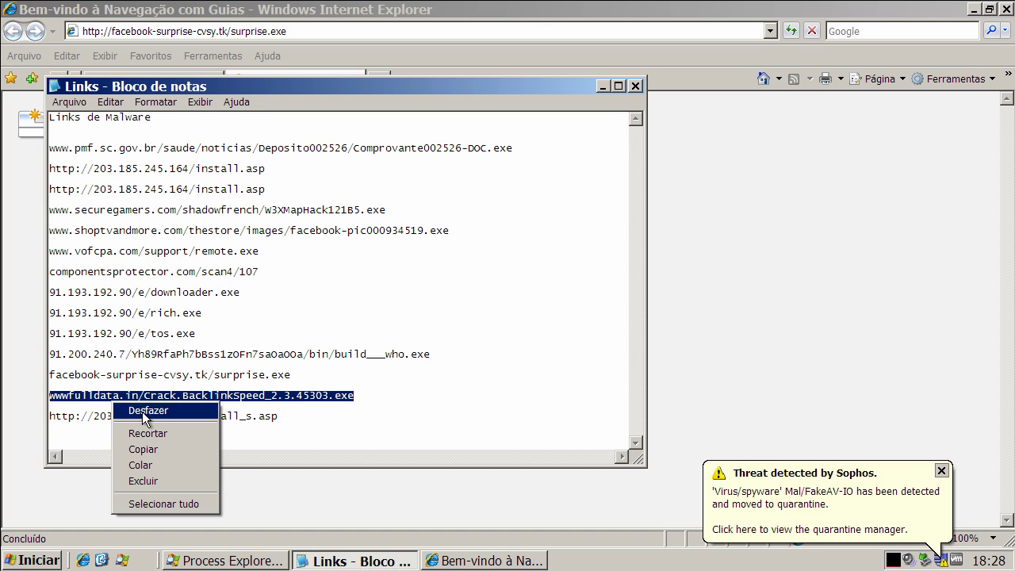
click(129, 447)
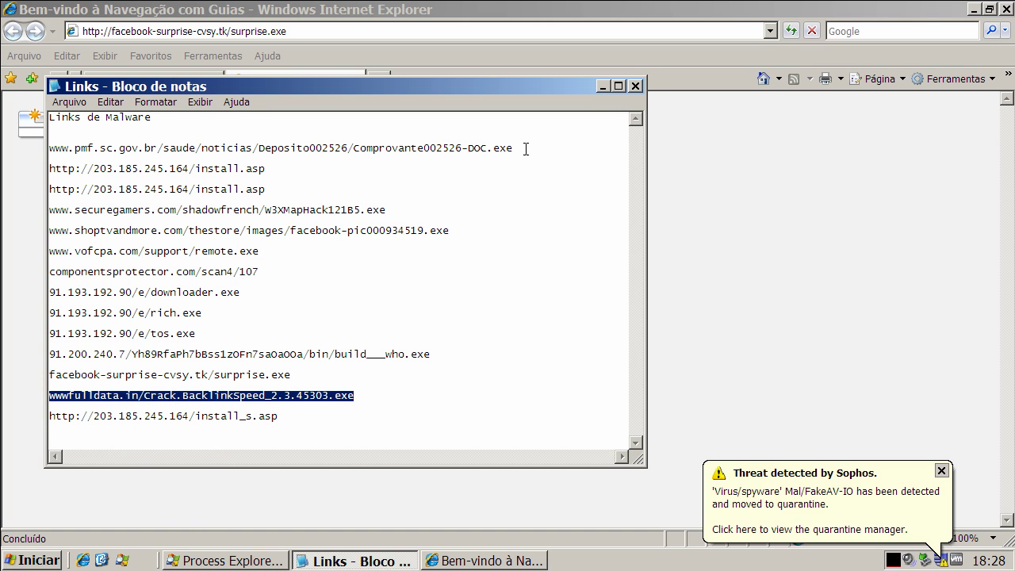
click(601, 86)
Close the empty browser tab, then load the copied Crack.BacklinkSpeed_2.3.45303.exe link in the Google tab and run the download.
click(190, 83)
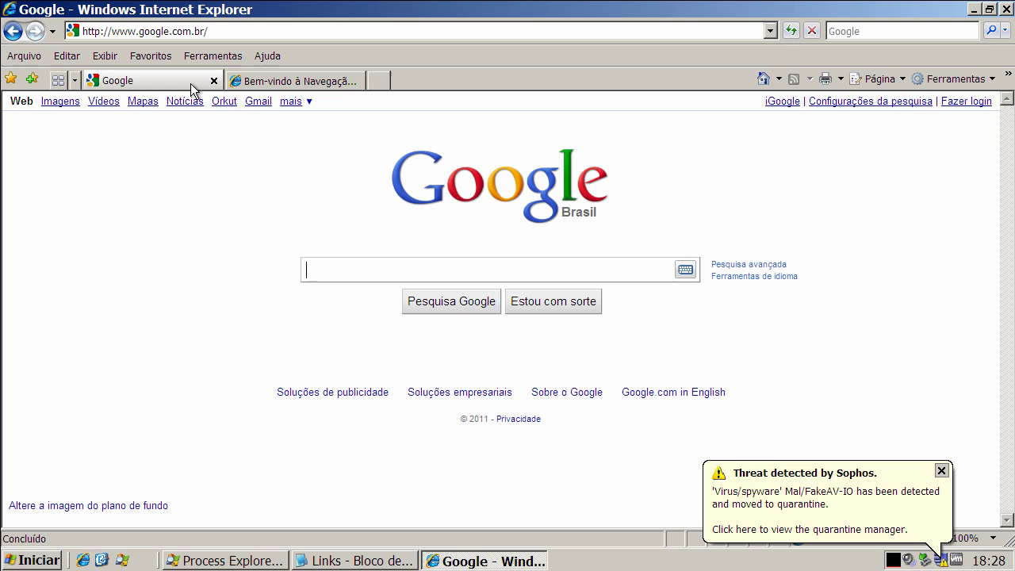
click(266, 82)
click(355, 81)
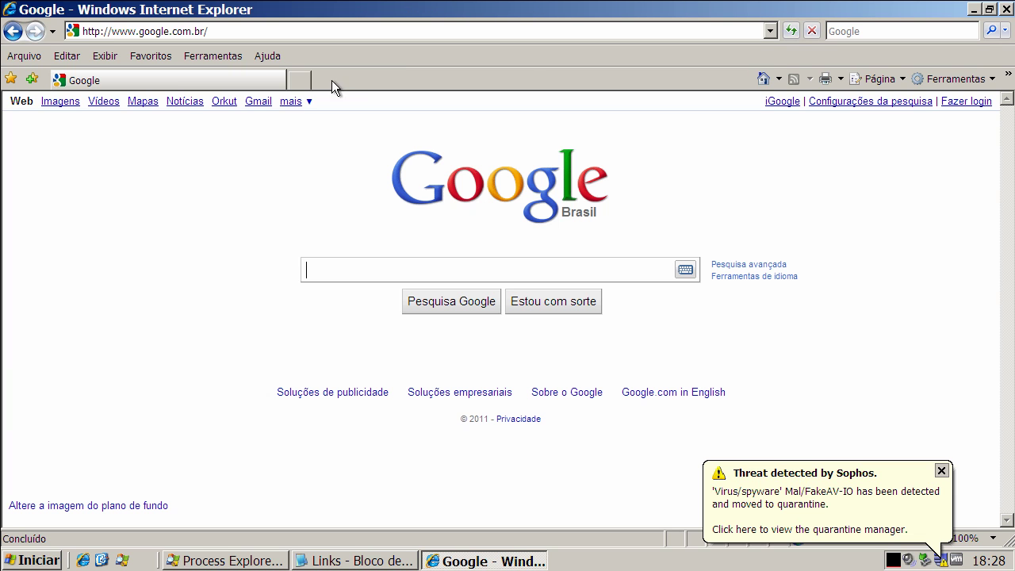
click(268, 37)
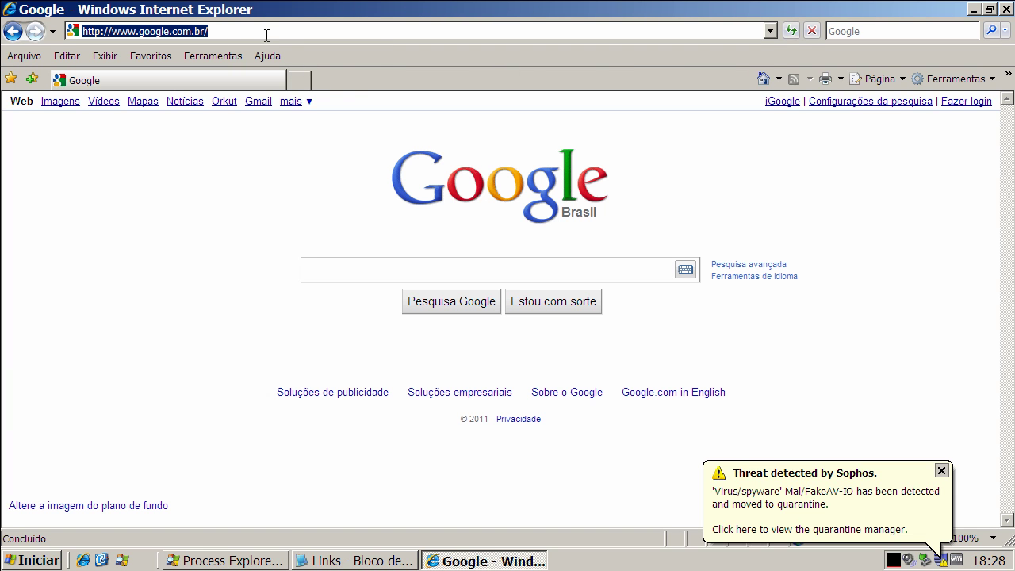
key(ctrl+v)
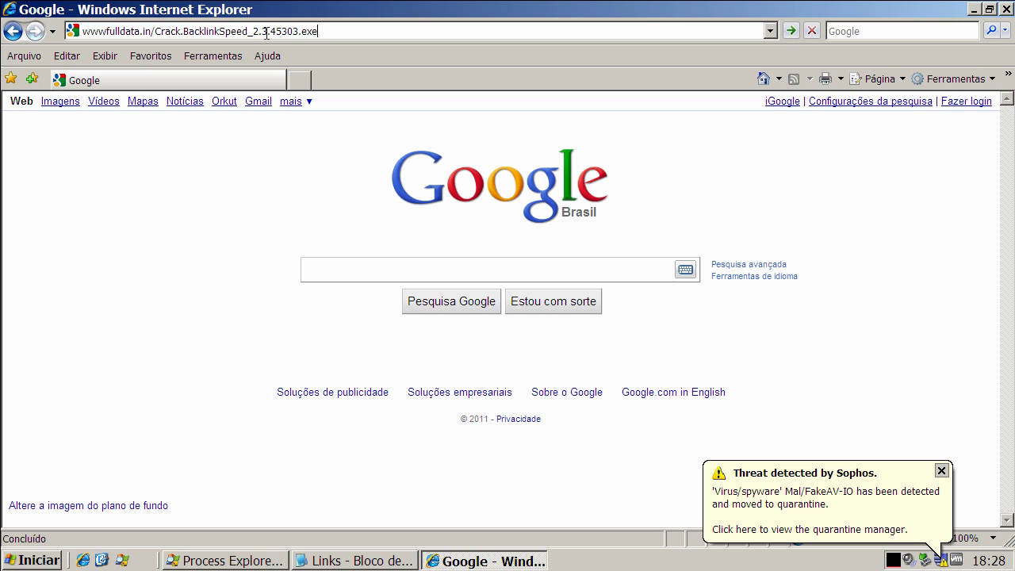
key(Return)
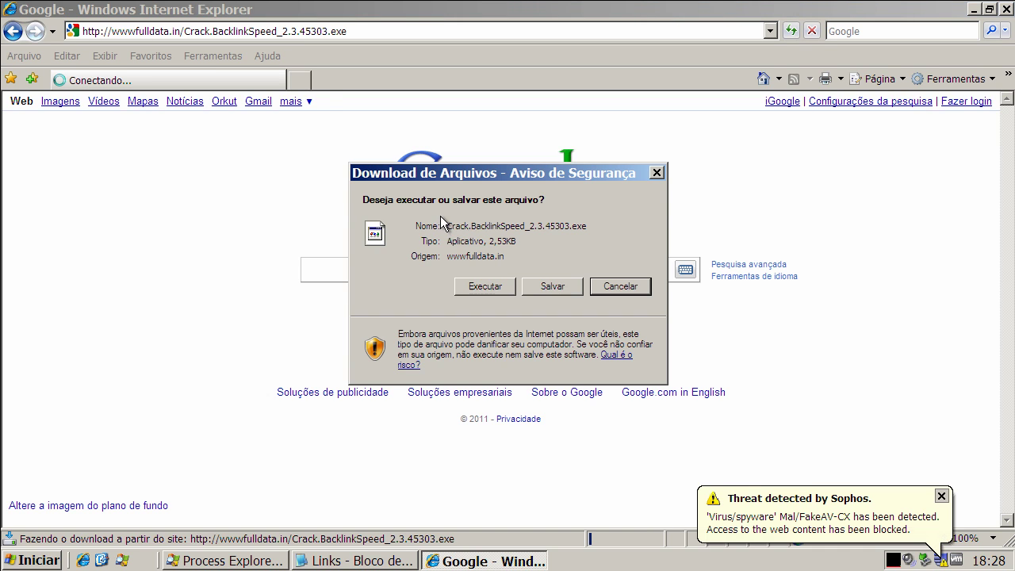
click(482, 287)
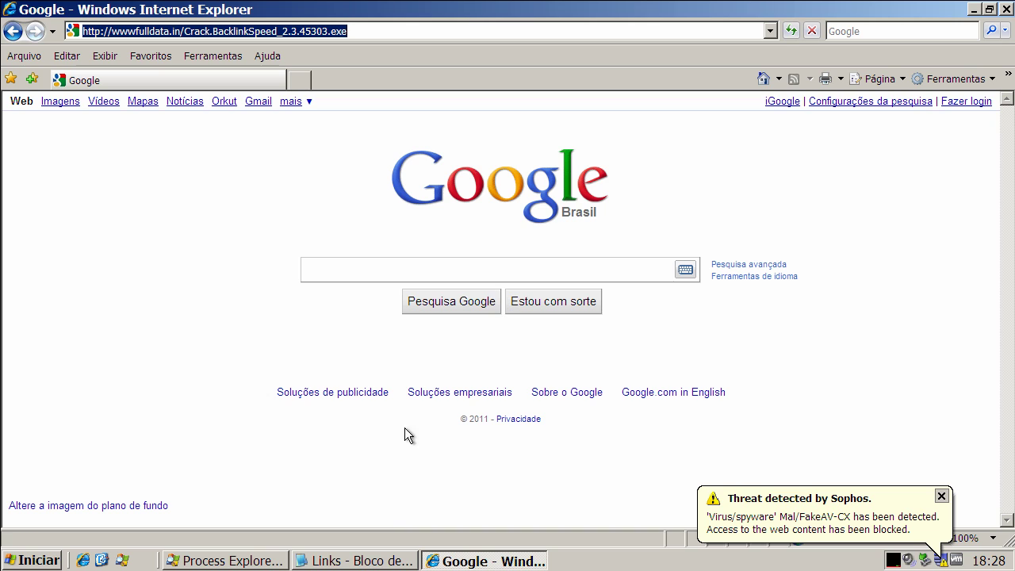
click(383, 563)
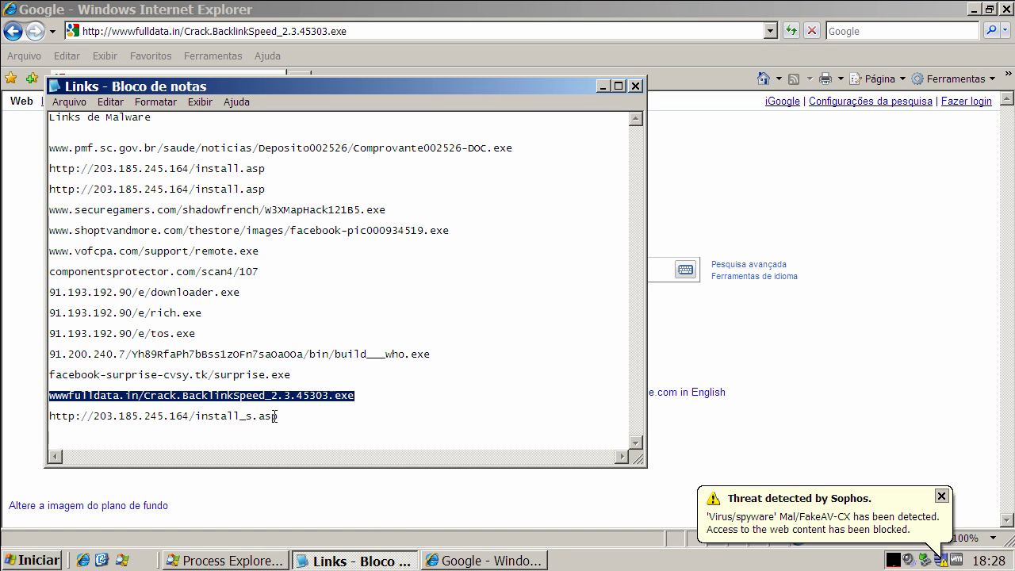
double_click(275, 416)
right_click(274, 416)
click(320, 466)
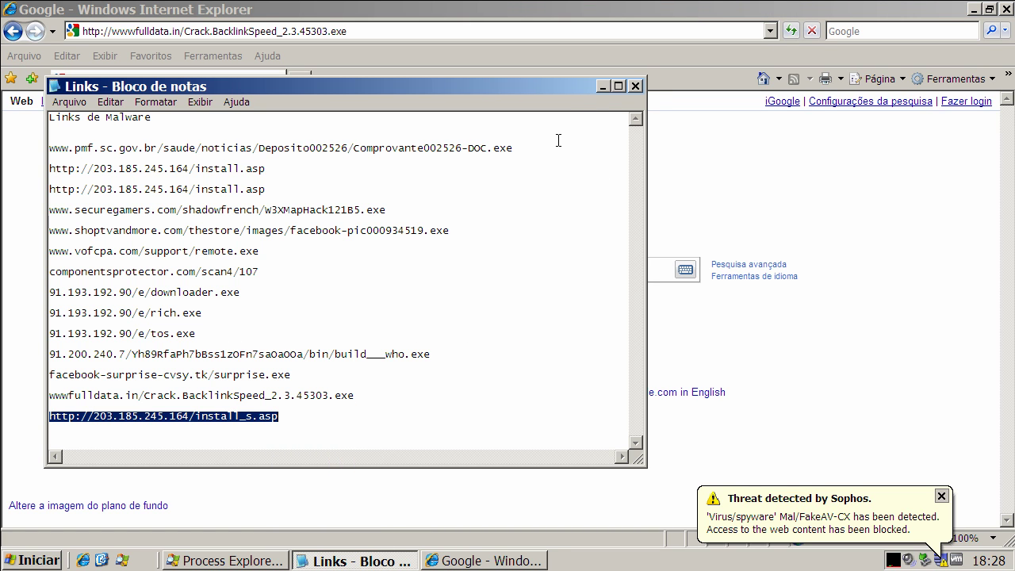
click(635, 85)
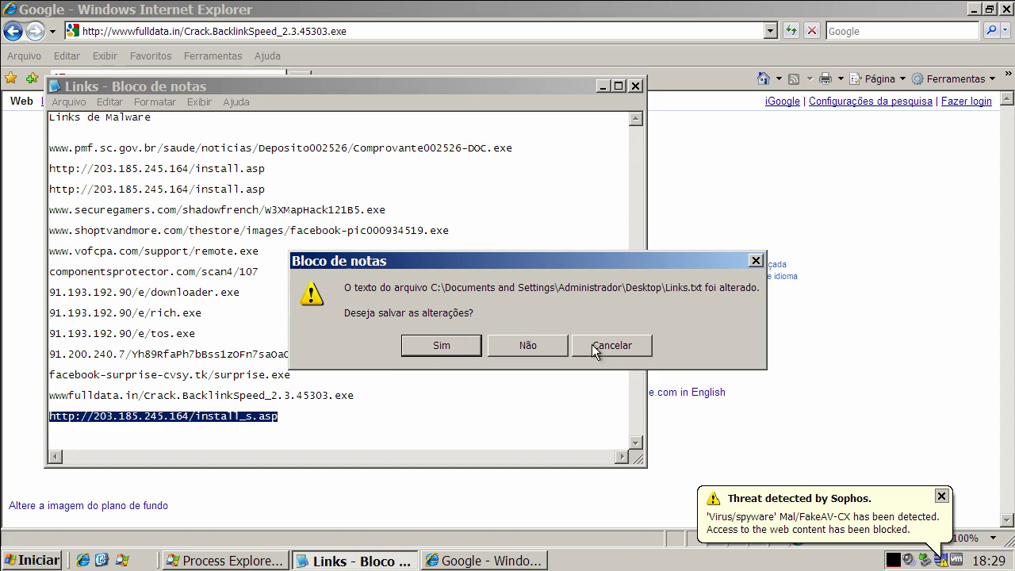
click(527, 345)
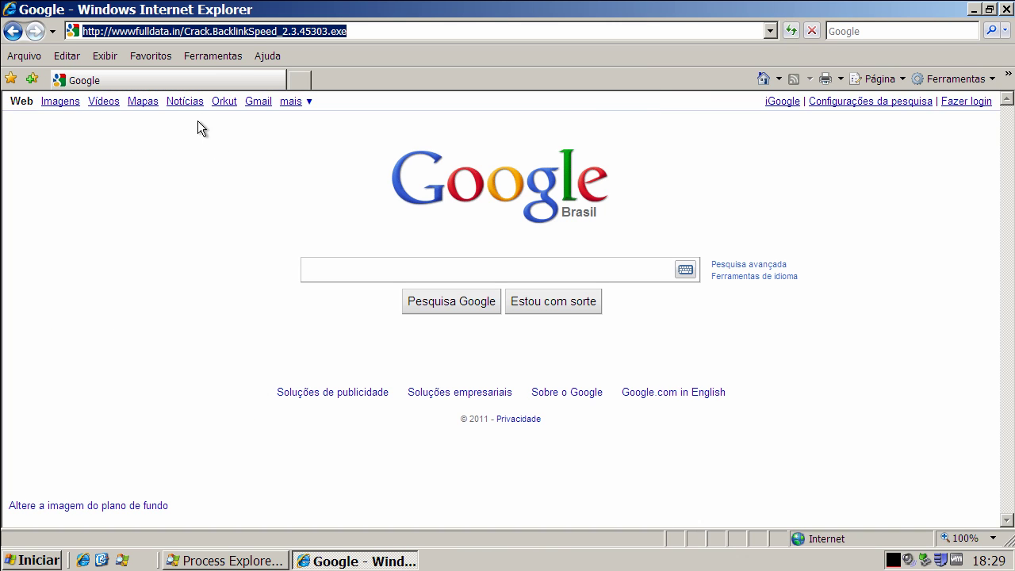
right_click(236, 27)
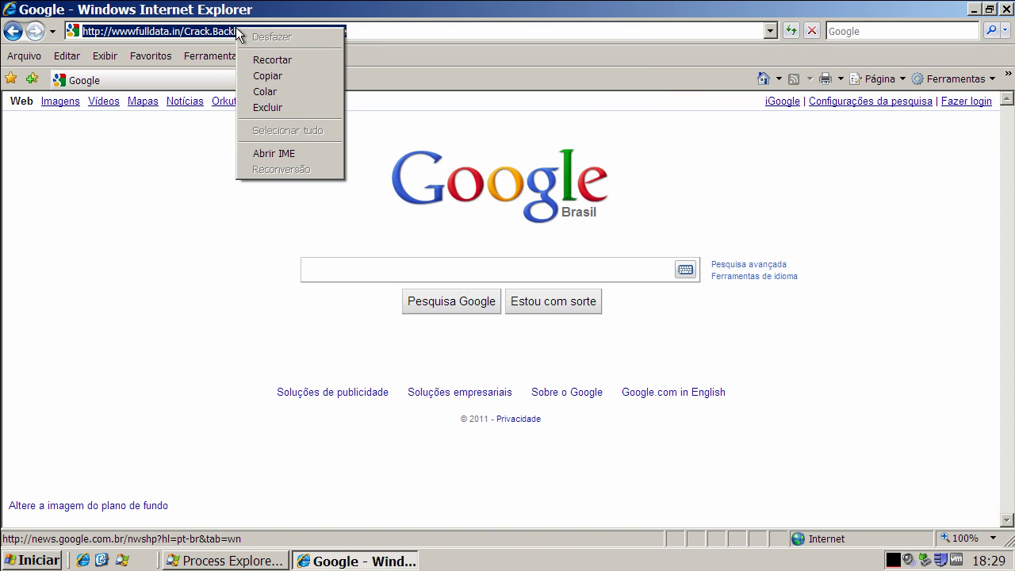
click(265, 91)
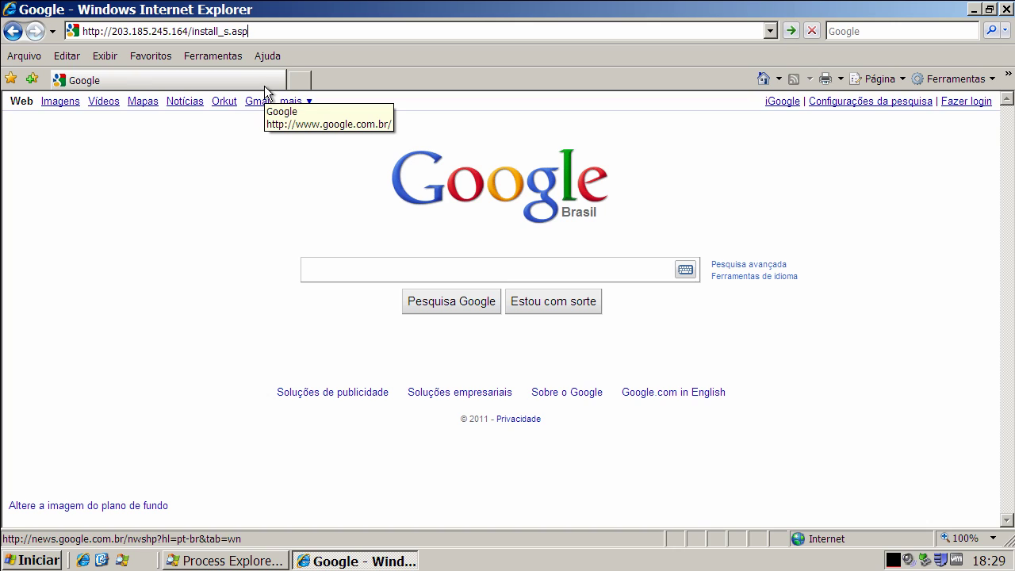
key(Return)
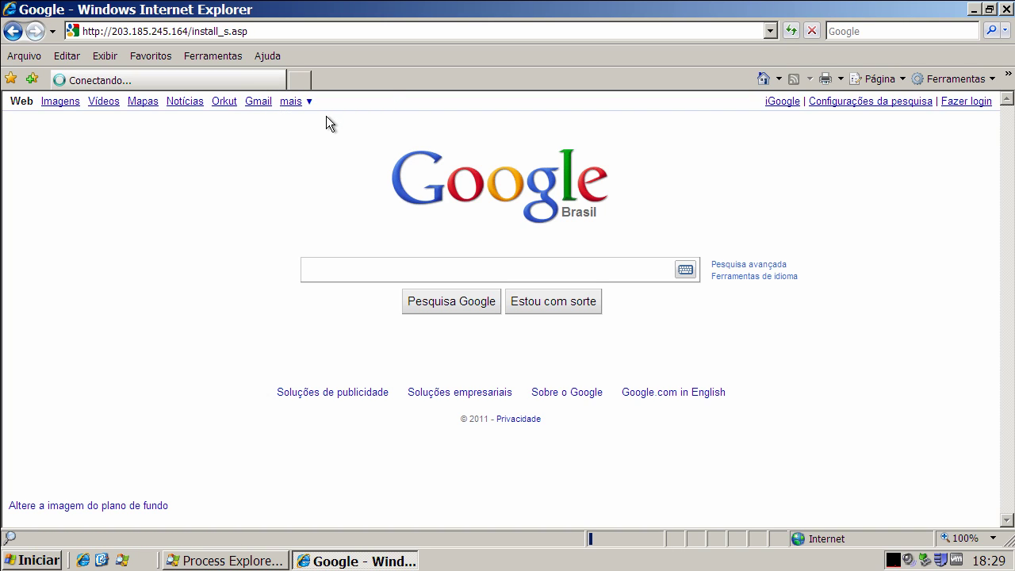
Switch to Process Explorer to check the running processes and examine the Bnk_Santander[1].exe entry and its available actions.
click(263, 557)
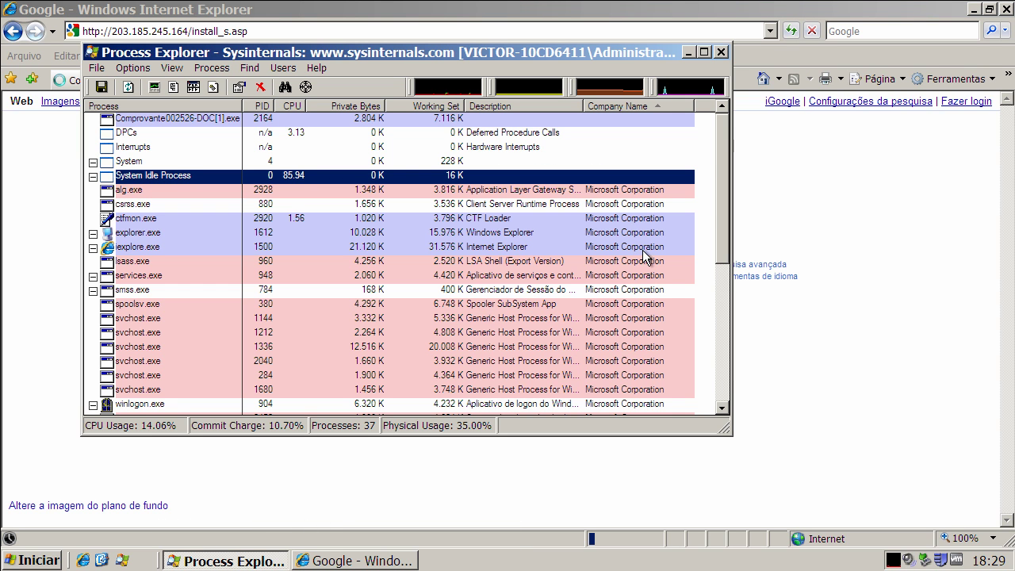
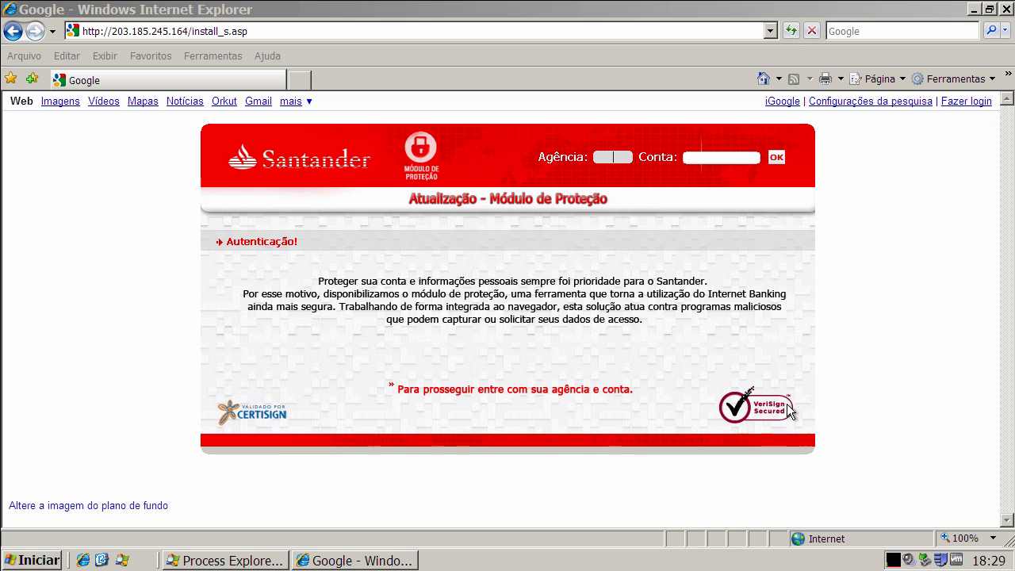
click(264, 558)
click(162, 191)
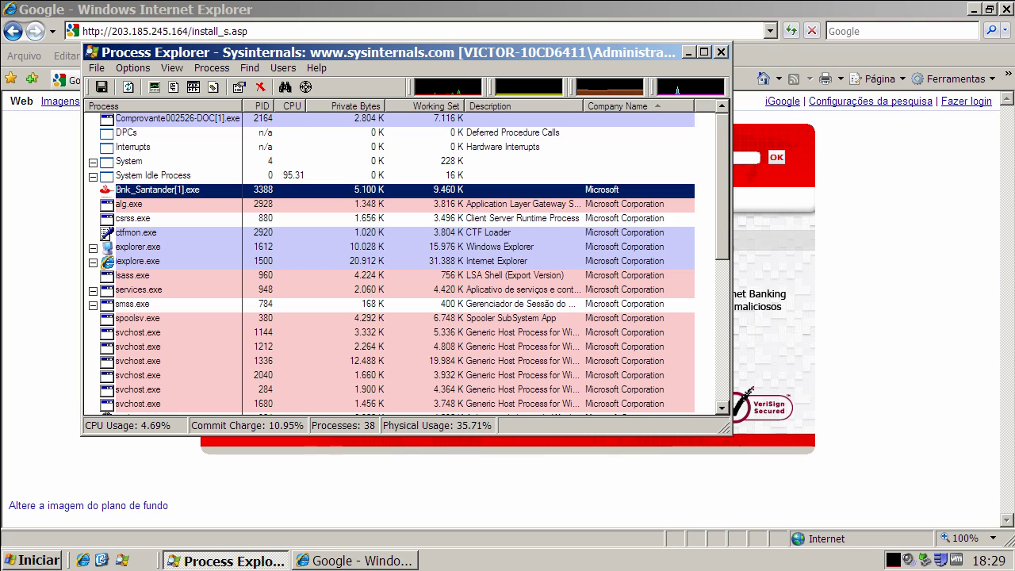
mouse_move(146, 197)
right_click(209, 192)
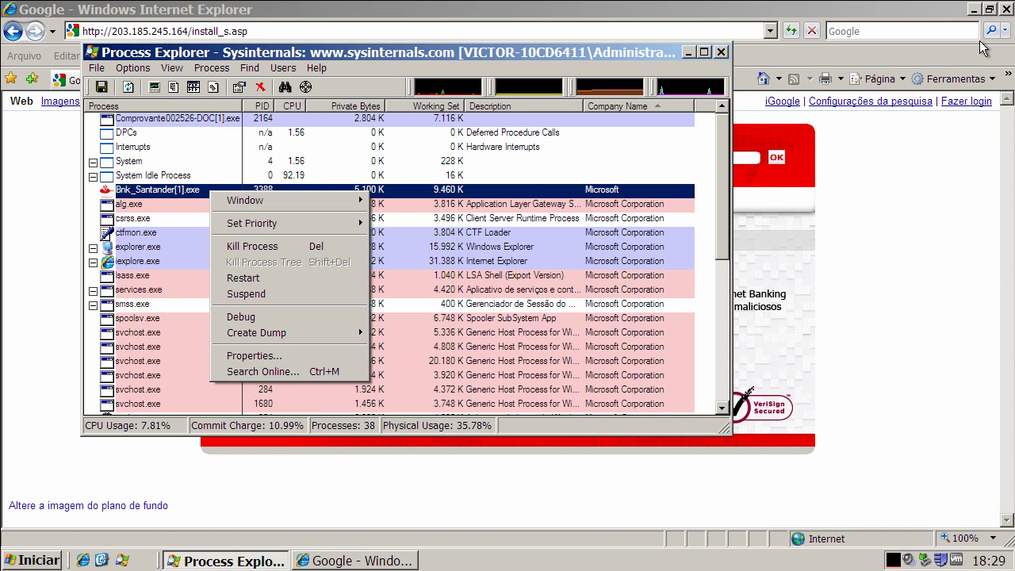
Close the browser, then check the Comprovante002526-DOC[1].exe process in Process Explorer and minimize the process list.
click(1006, 10)
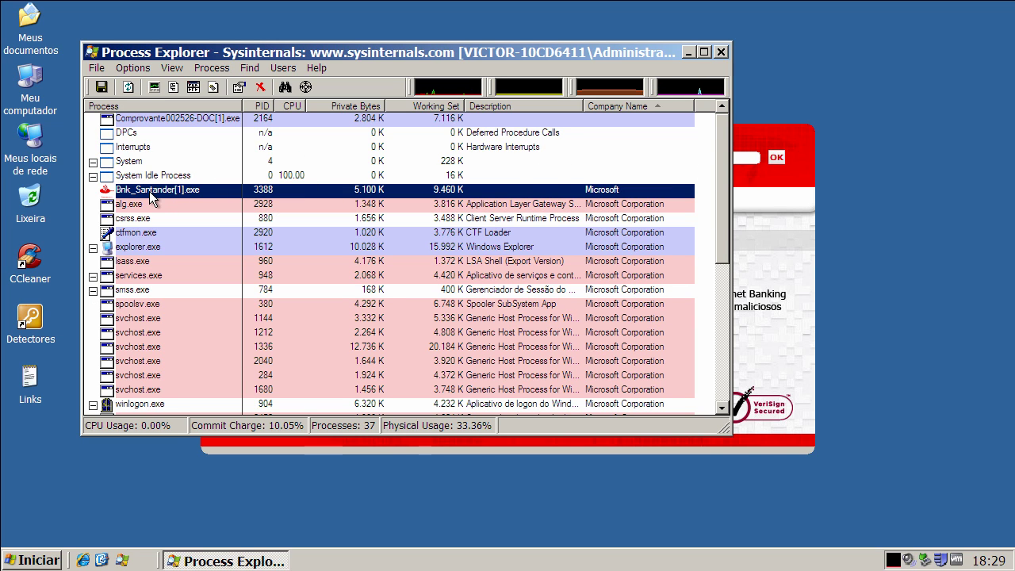
click(151, 118)
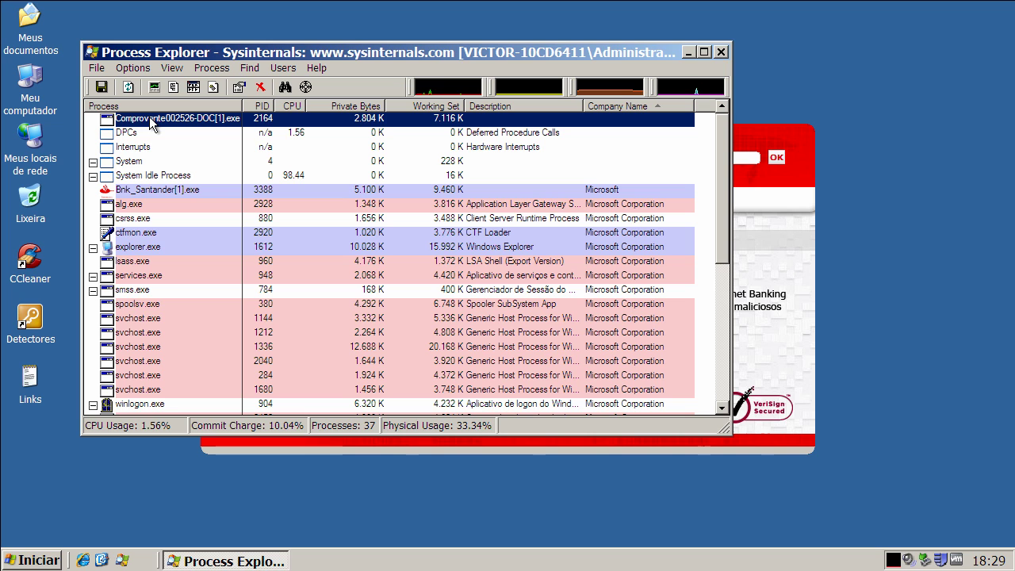
drag(720, 244, 717, 207)
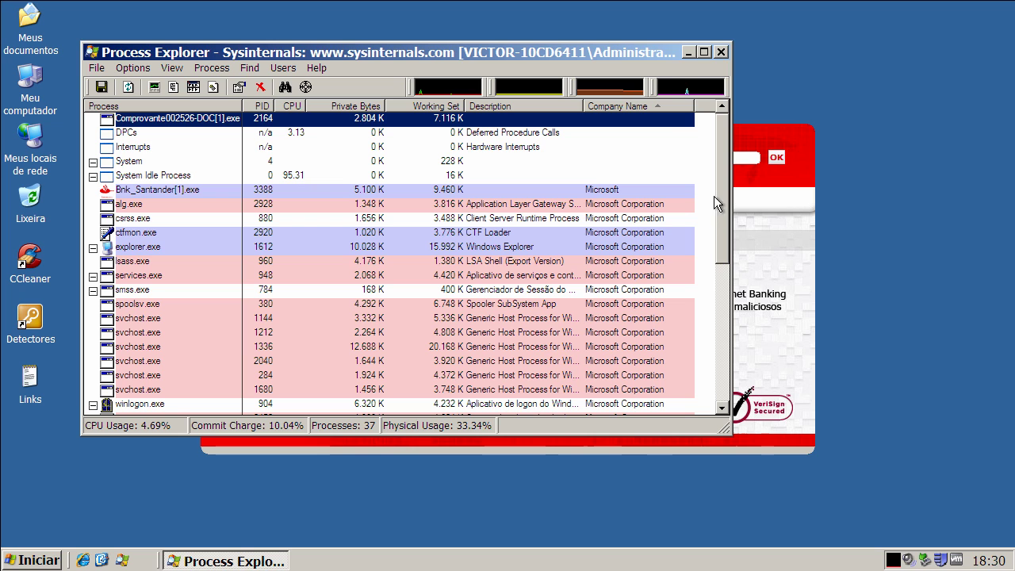
click(687, 50)
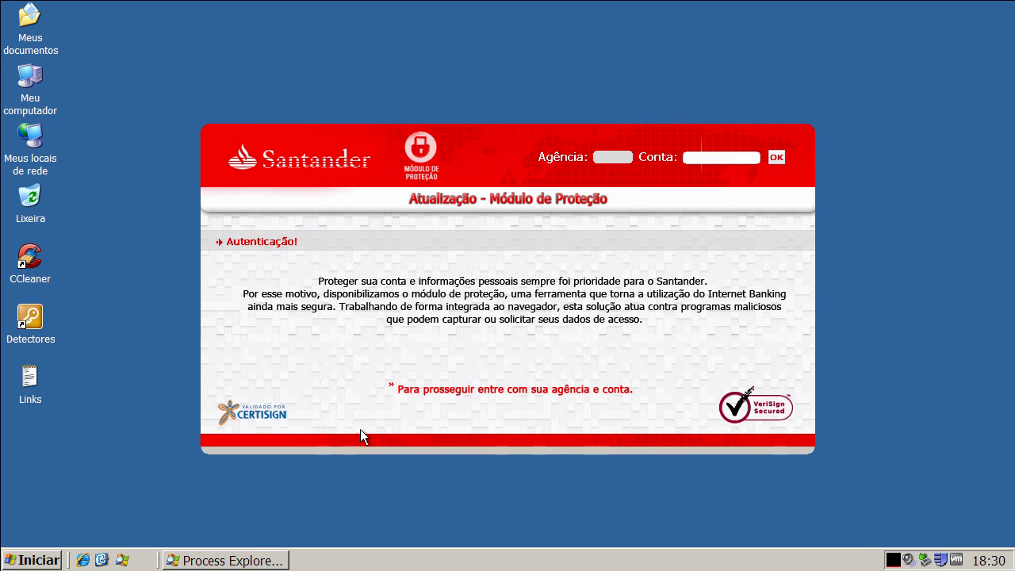
Kill the Bnk_Santander[1].exe process in Process Explorer, then minimize the process list and dismiss the Comprovante002526-doc[1] error message.
click(199, 560)
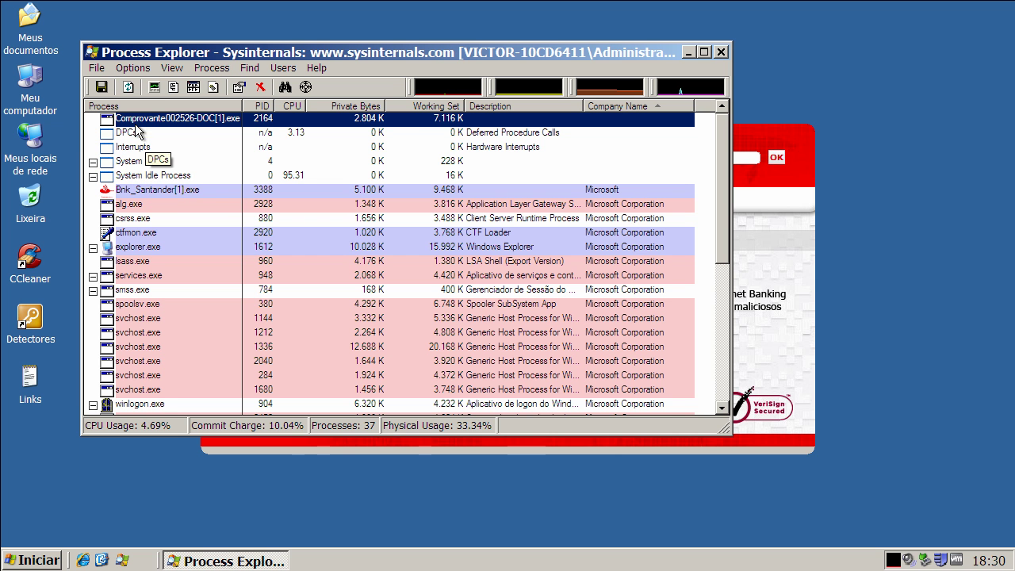
click(160, 190)
right_click(160, 190)
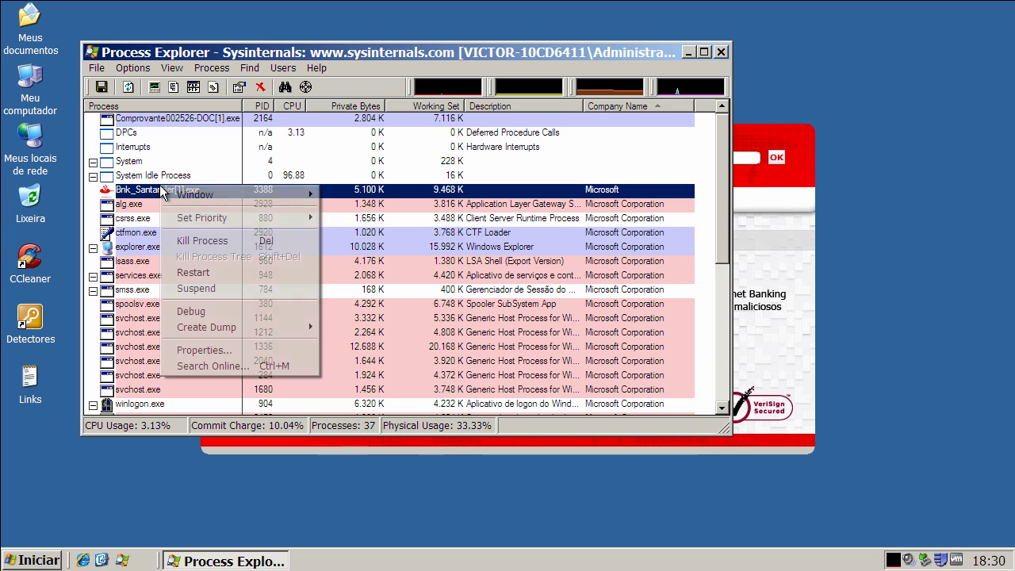
click(193, 245)
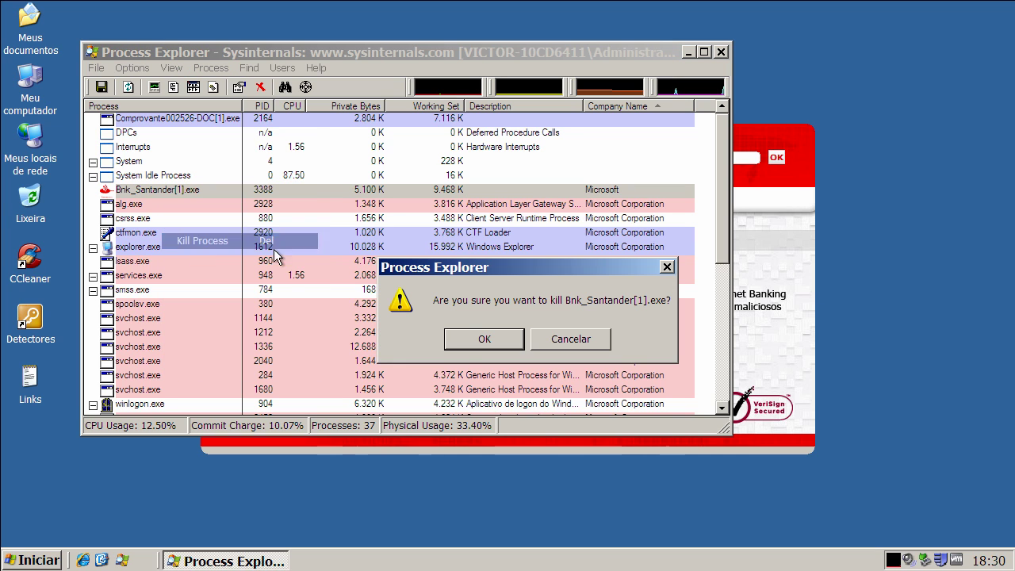
click(486, 328)
click(687, 53)
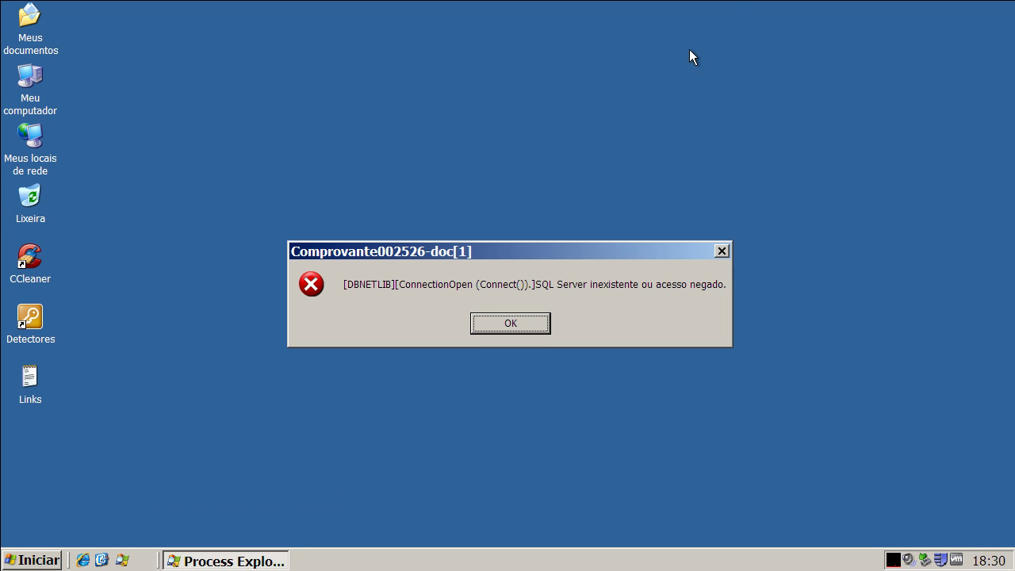
click(503, 320)
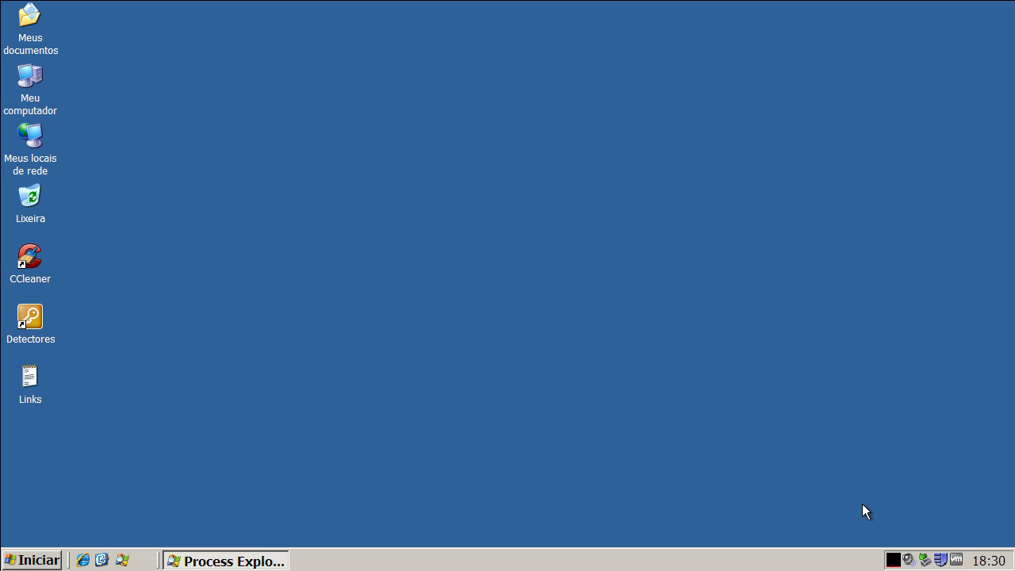
Open Sophos Endpoint Security and Control and set up a new scan covering Disco local (C:).
double_click(940, 559)
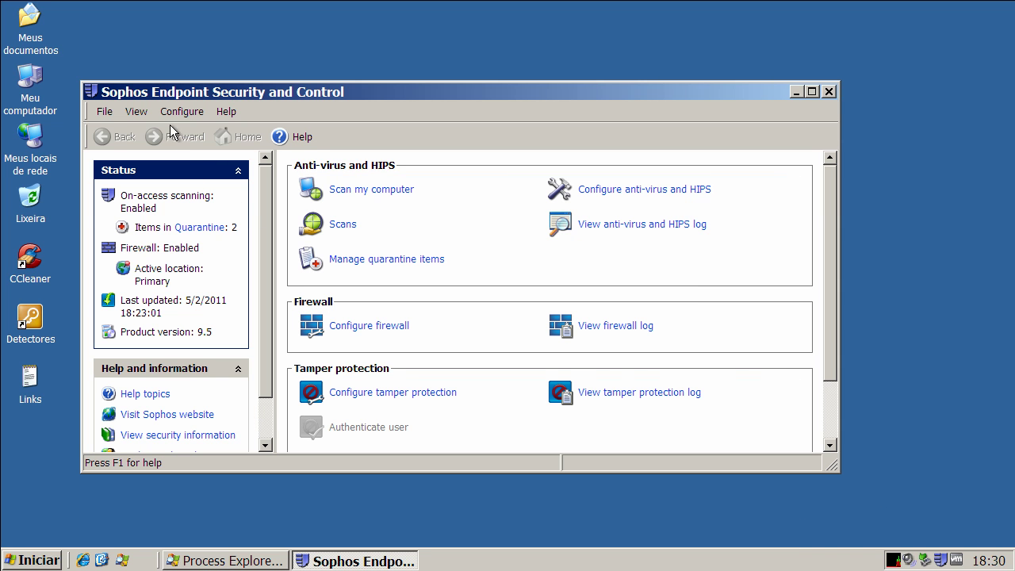
click(192, 112)
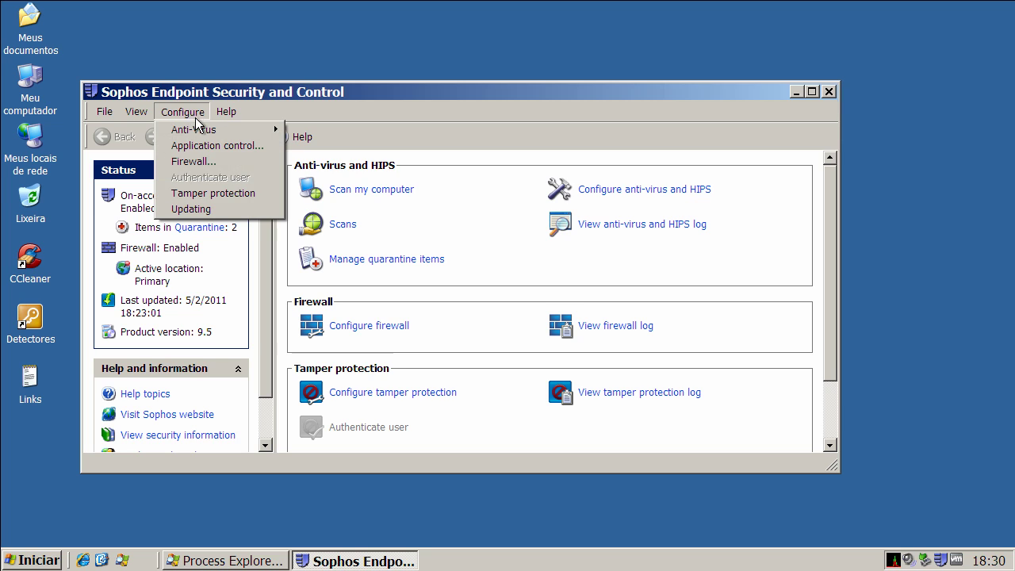
mouse_move(125, 117)
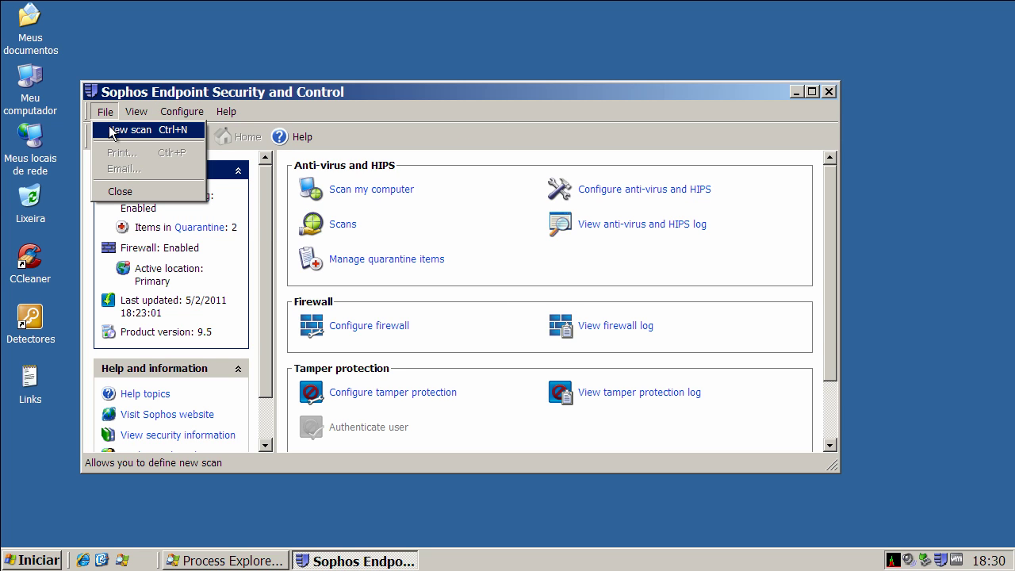
click(111, 129)
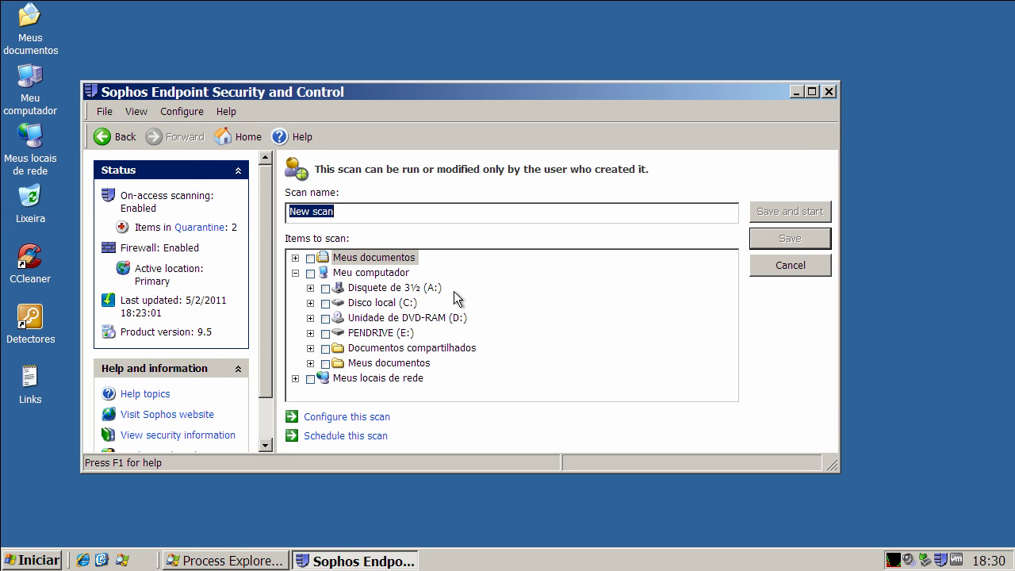
click(326, 303)
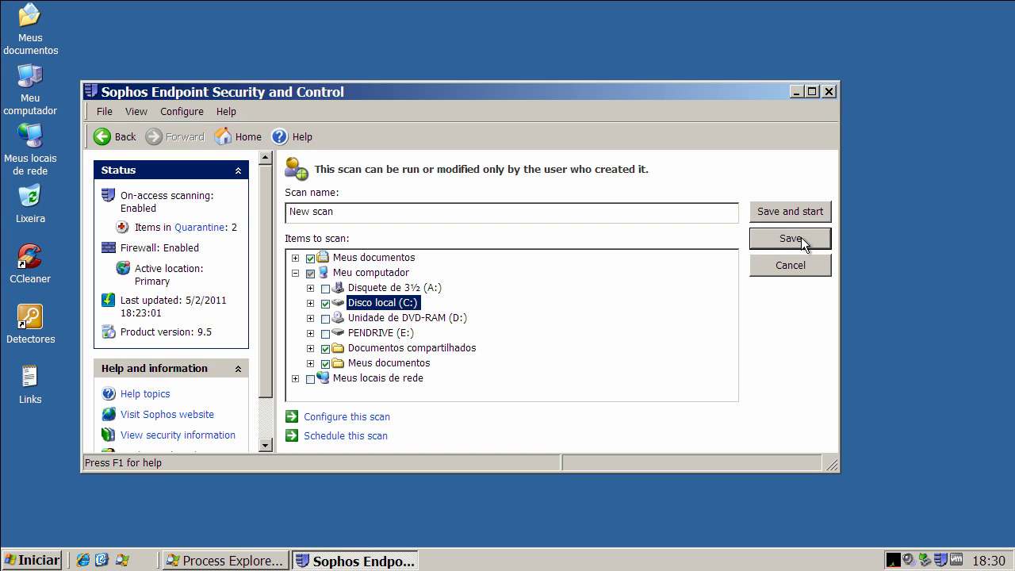
Configure the new scan to scan all files, apply the settings, then save and start the scan.
click(385, 416)
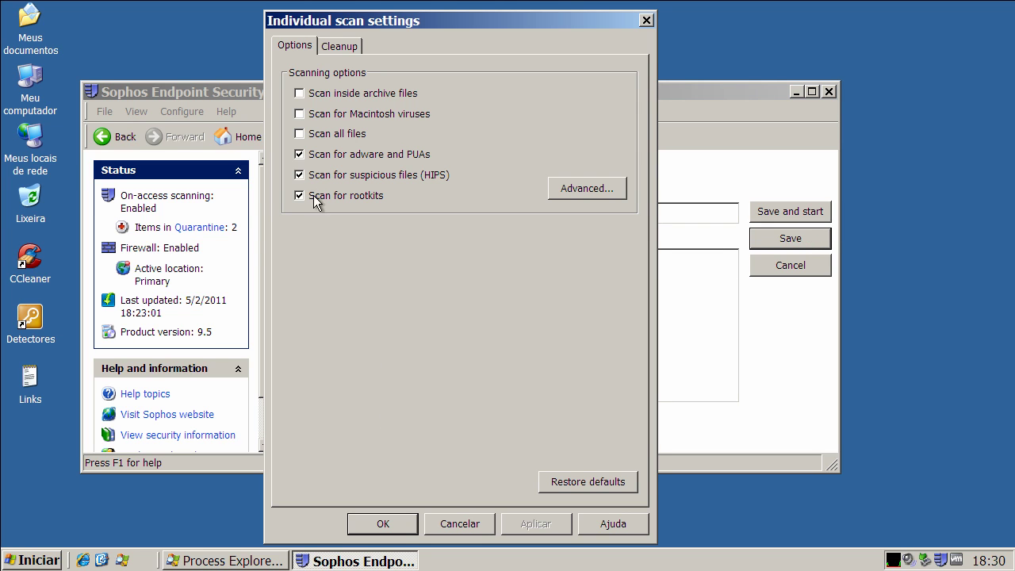
click(299, 133)
click(546, 531)
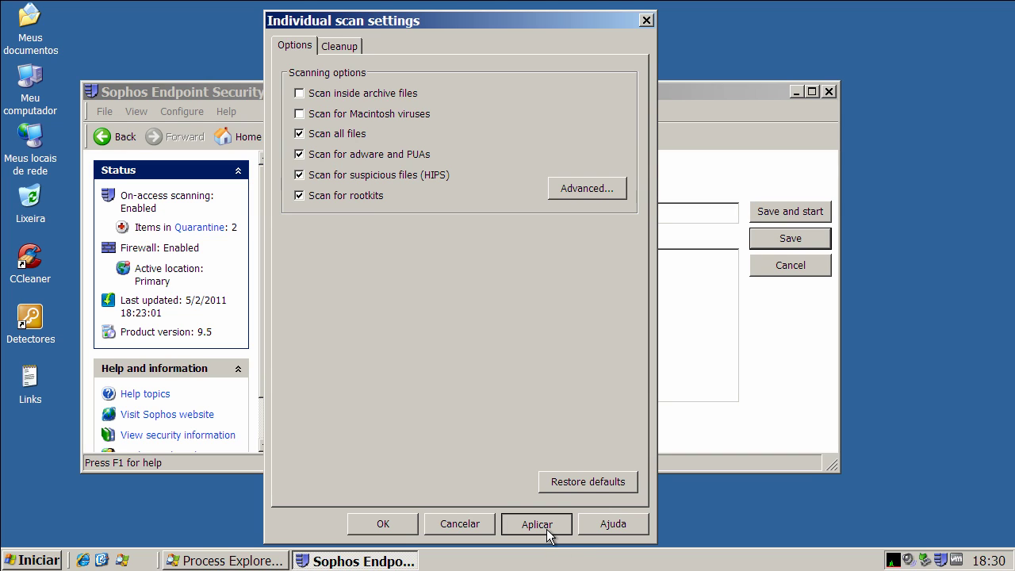
click(413, 528)
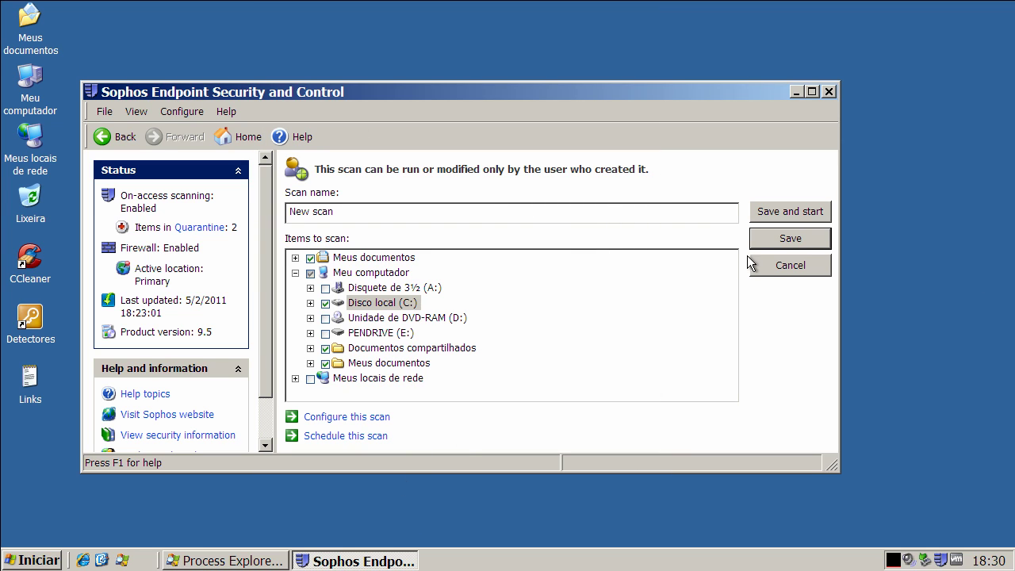
click(789, 213)
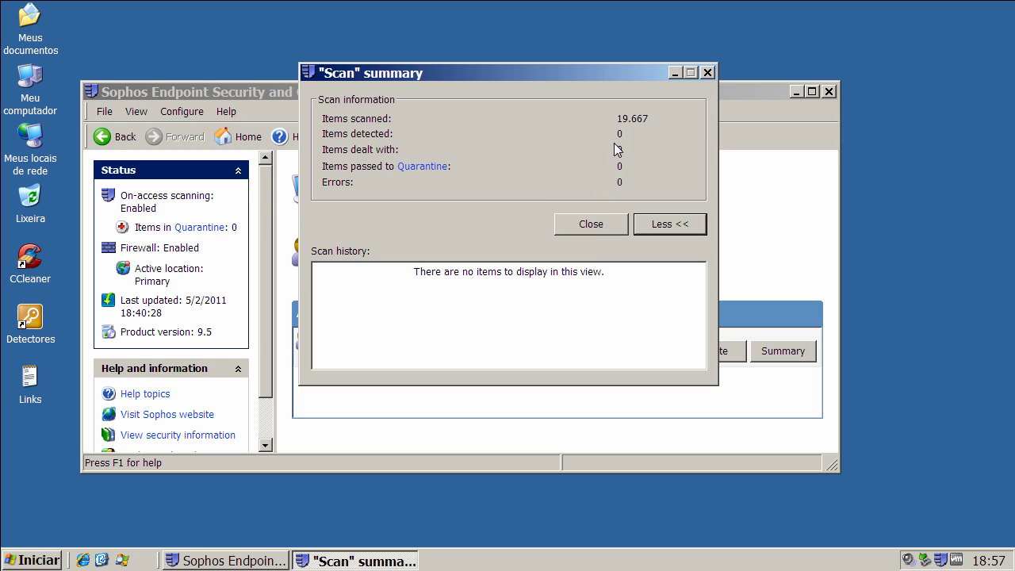
Close the scan summary and the Sophos window, then restart the computer.
click(591, 227)
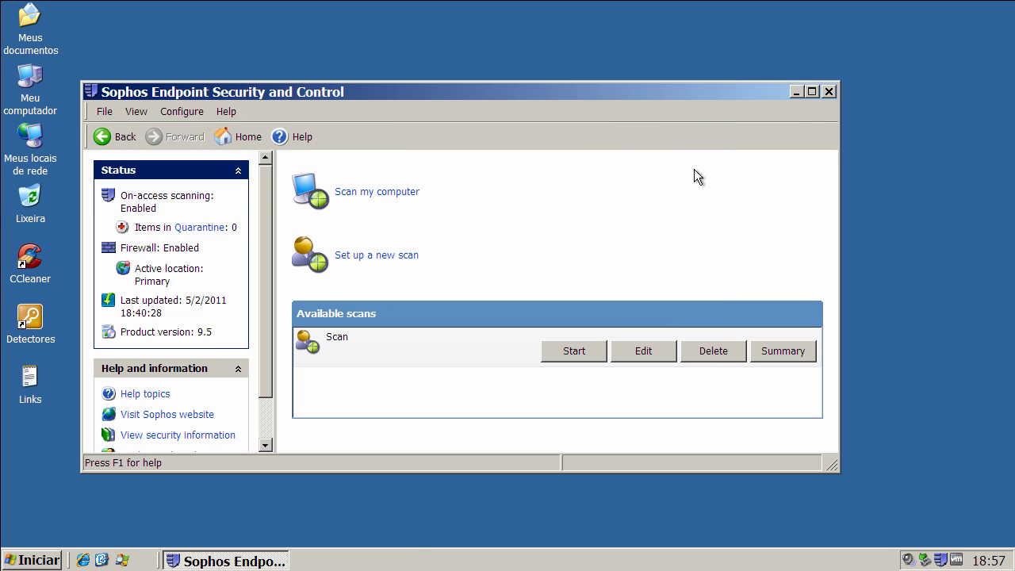
click(826, 95)
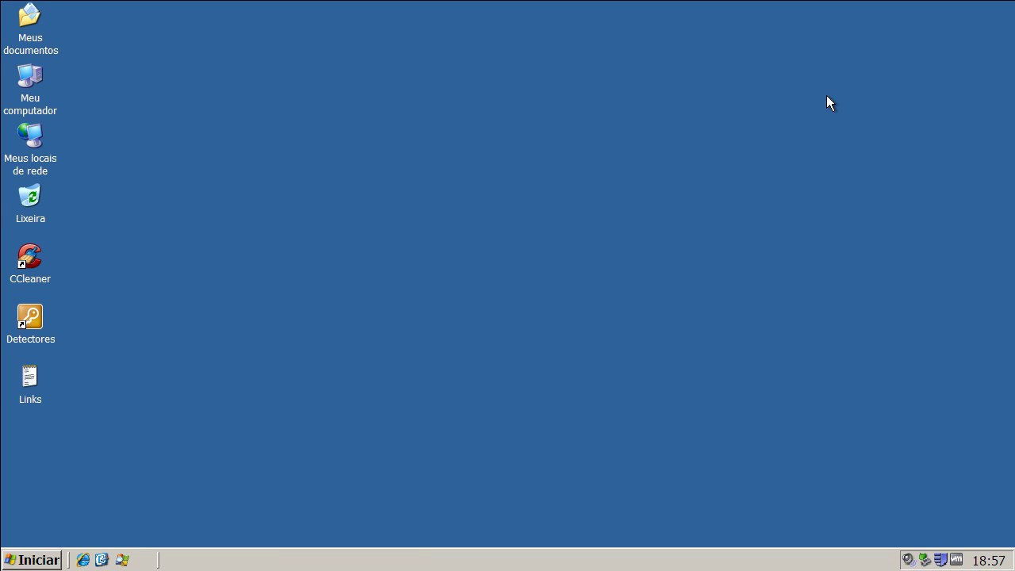
click(24, 560)
click(90, 536)
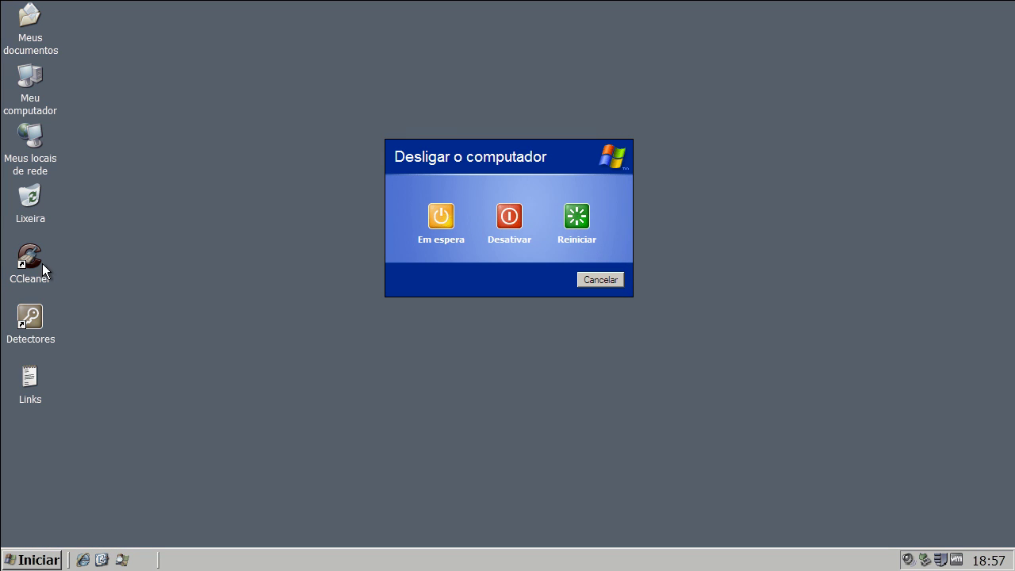
click(573, 218)
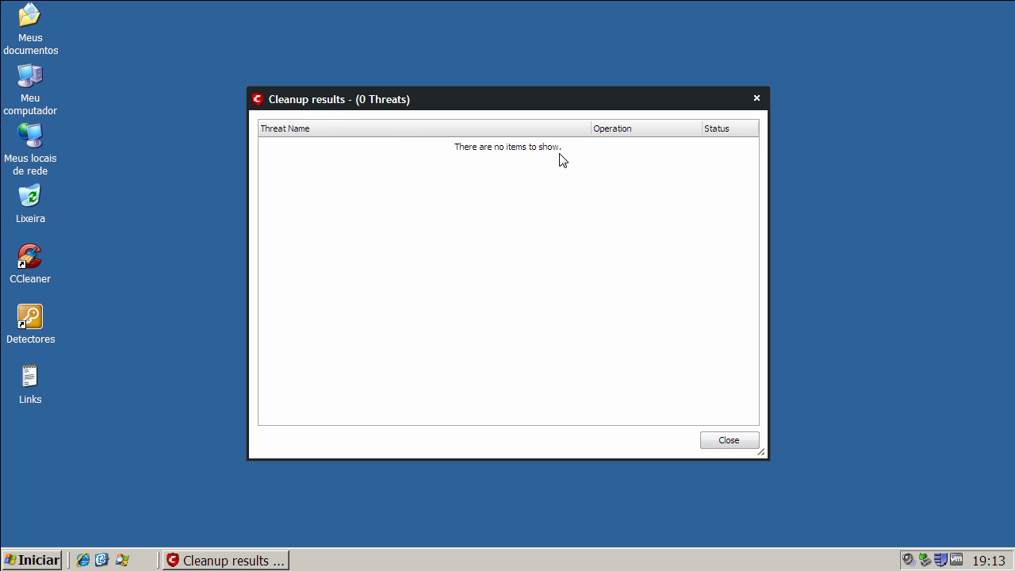
Close the Cleanup results window and launch HitmanPro35 from the Detectores shortcut's folder.
click(728, 442)
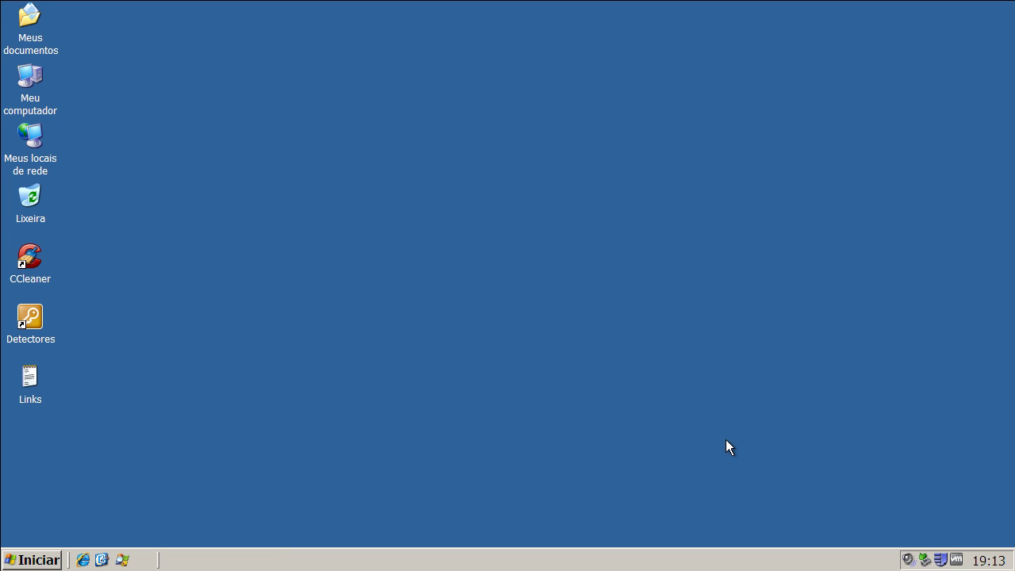
double_click(29, 321)
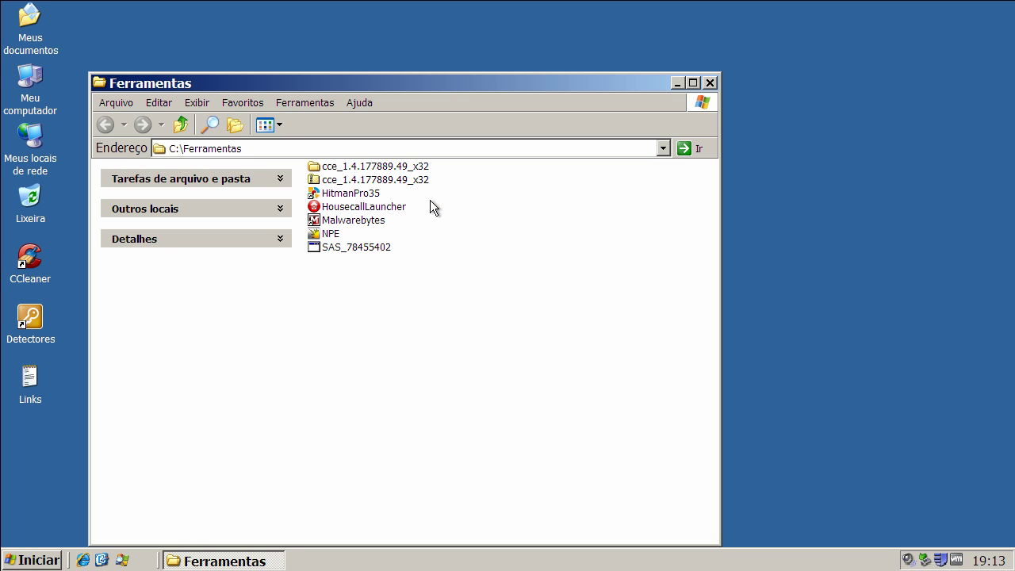
click(358, 195)
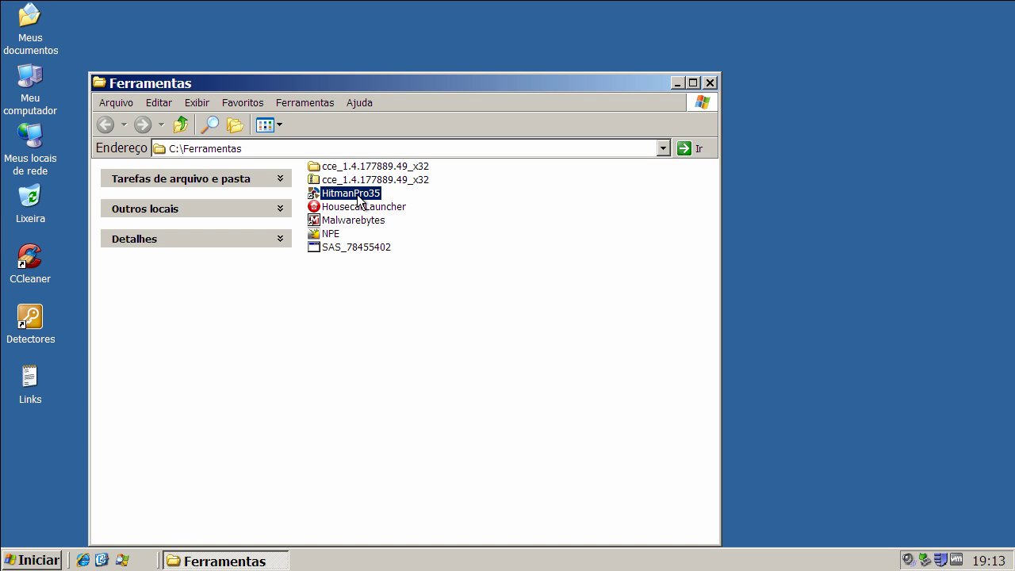
double_click(358, 195)
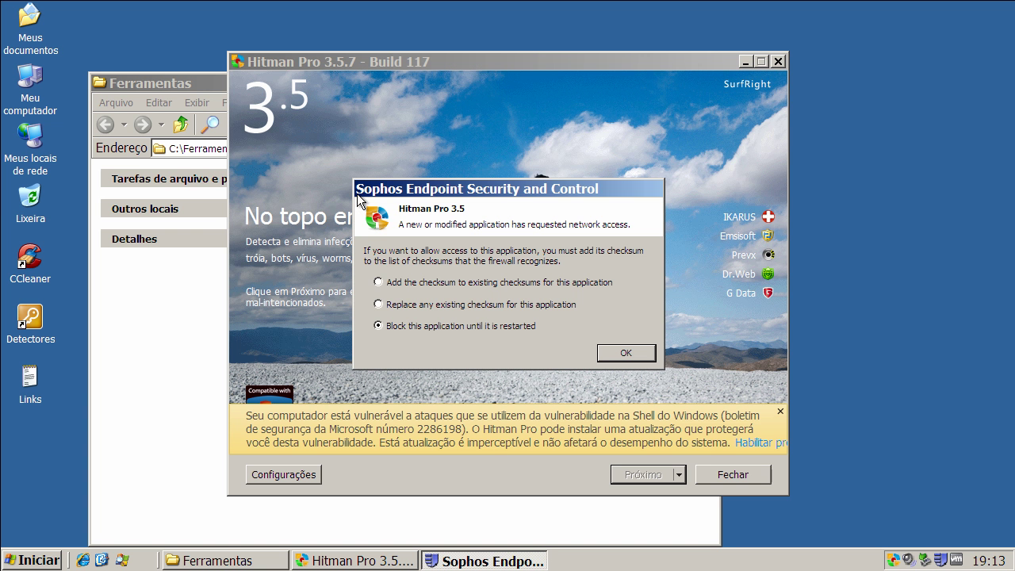
Add Hitman Pro 3.5's checksum to the firewall, allow all activity for the application, and start its malware scan.
click(379, 282)
click(626, 353)
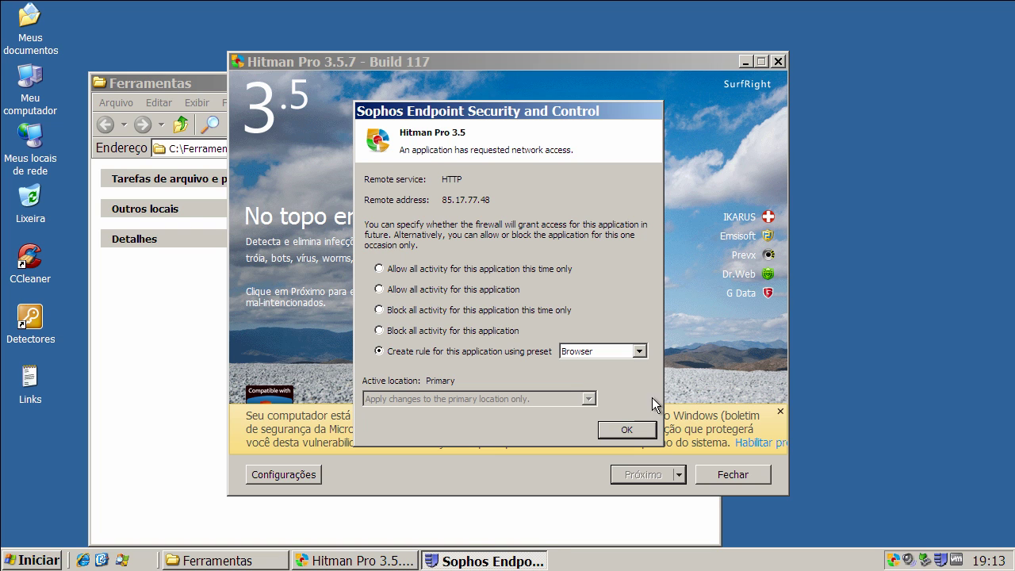
click(406, 271)
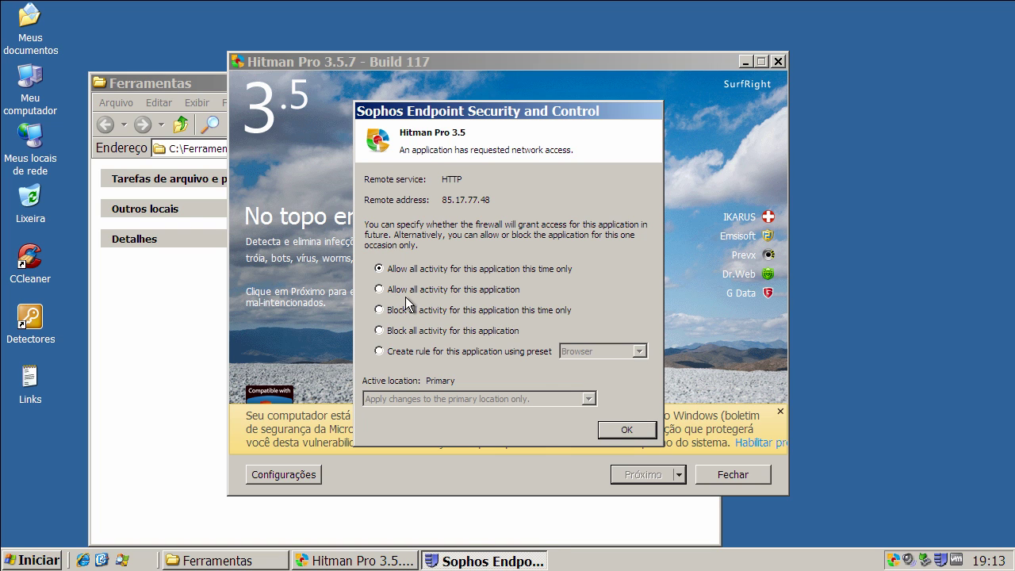
click(377, 288)
click(616, 427)
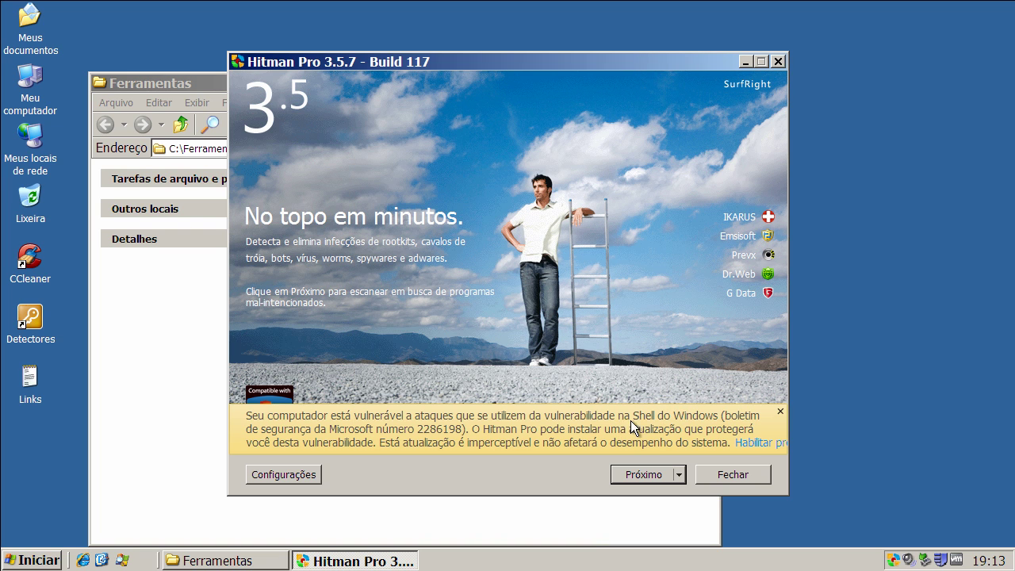
click(661, 473)
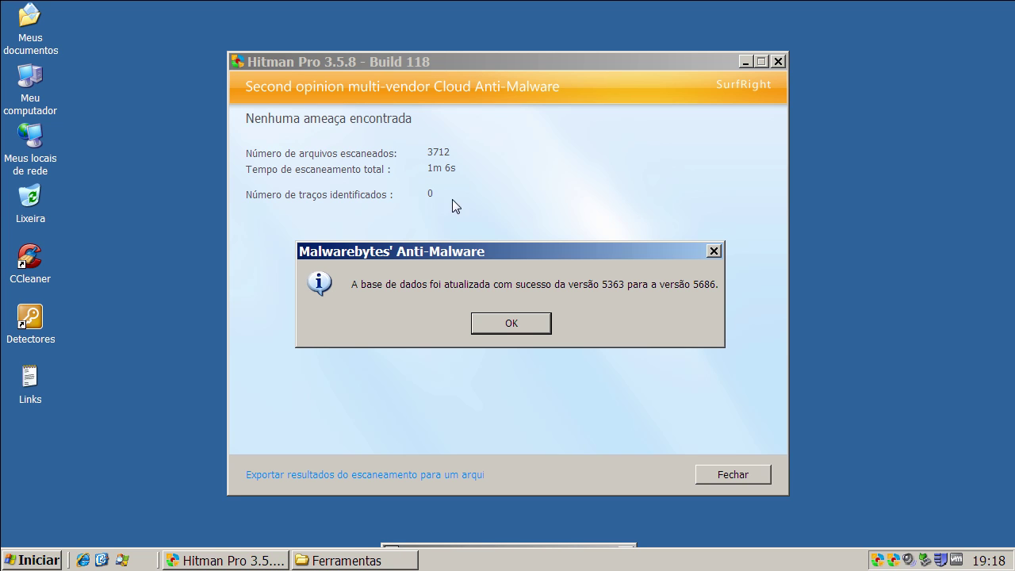
Dismiss the Malwarebytes database update notice, run a Verificação Rápida, then acknowledge its result and exit Malwarebytes.
click(512, 323)
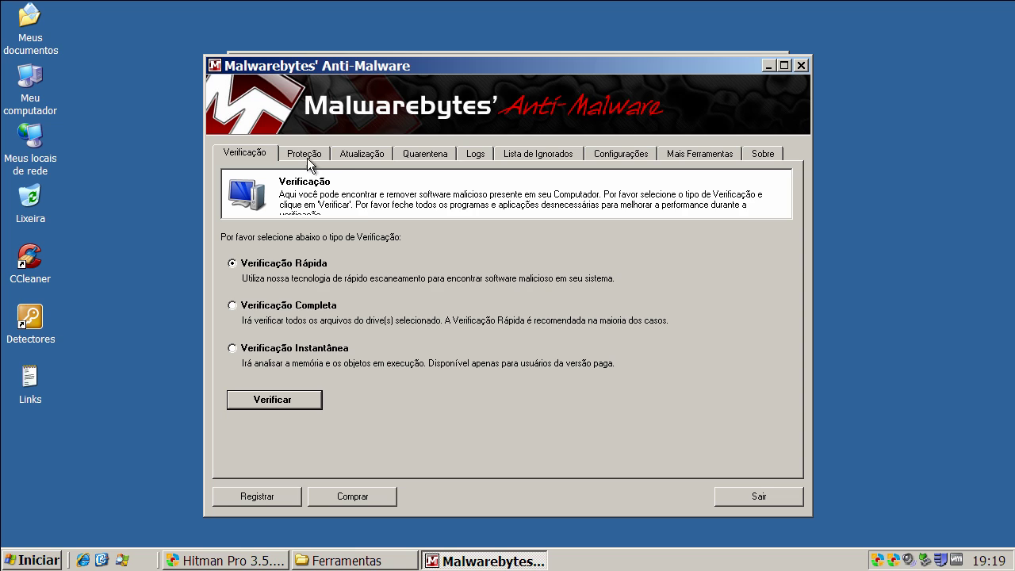
click(293, 401)
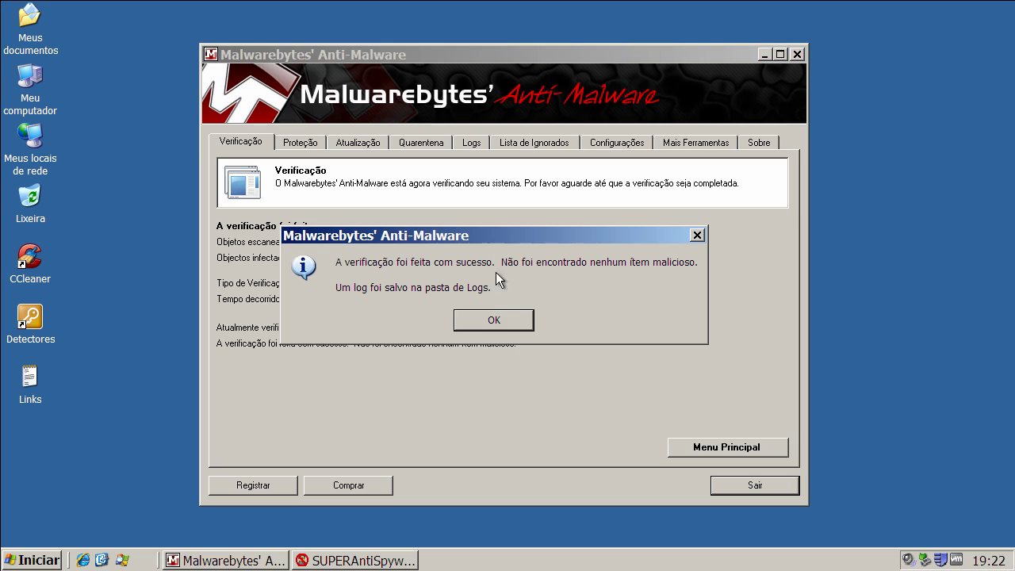
click(498, 320)
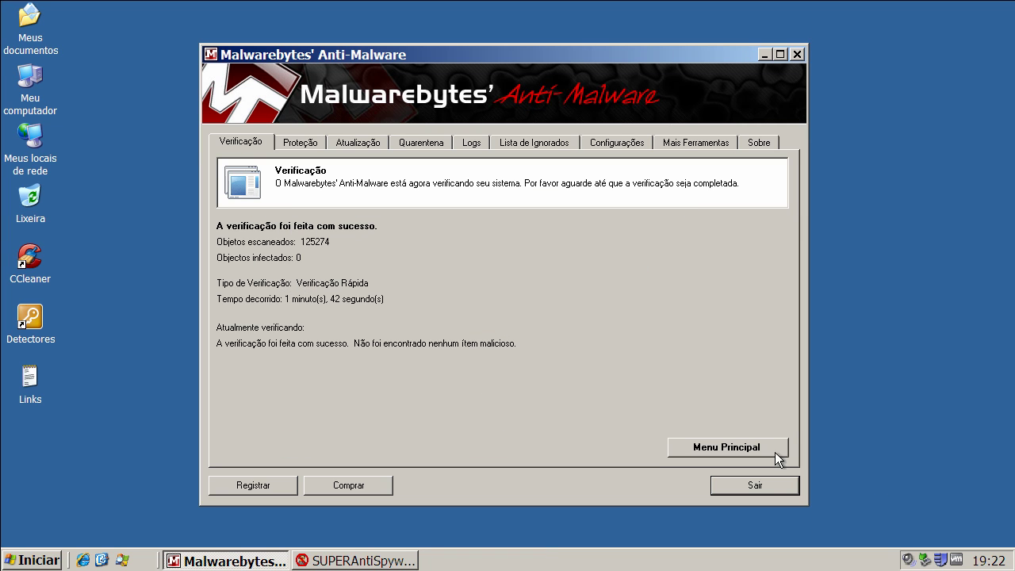
click(754, 486)
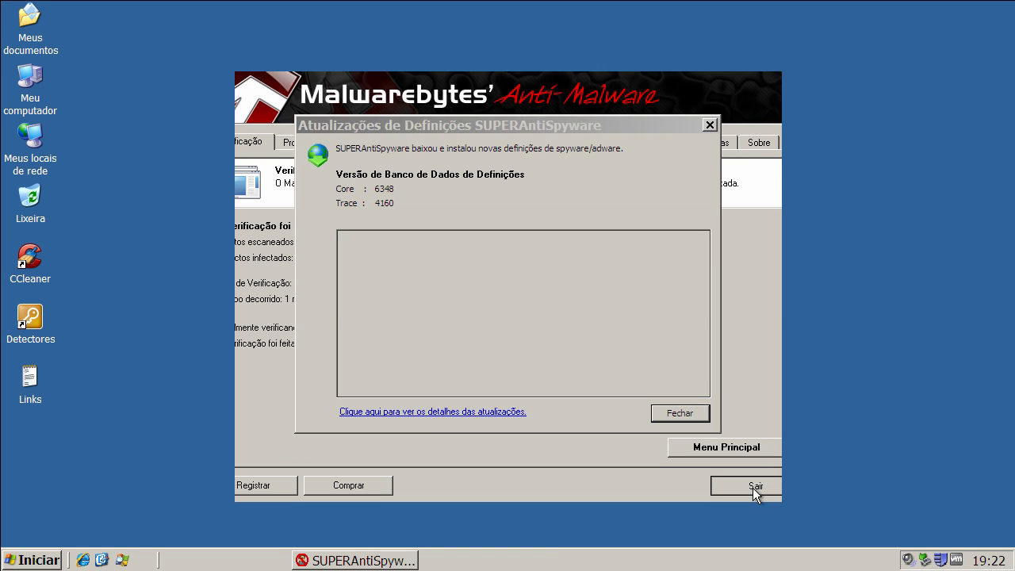
Close the SUPERAntiSpyware definitions notice, run a complete scan of the C: drive, then dismiss the result and close the program.
click(691, 410)
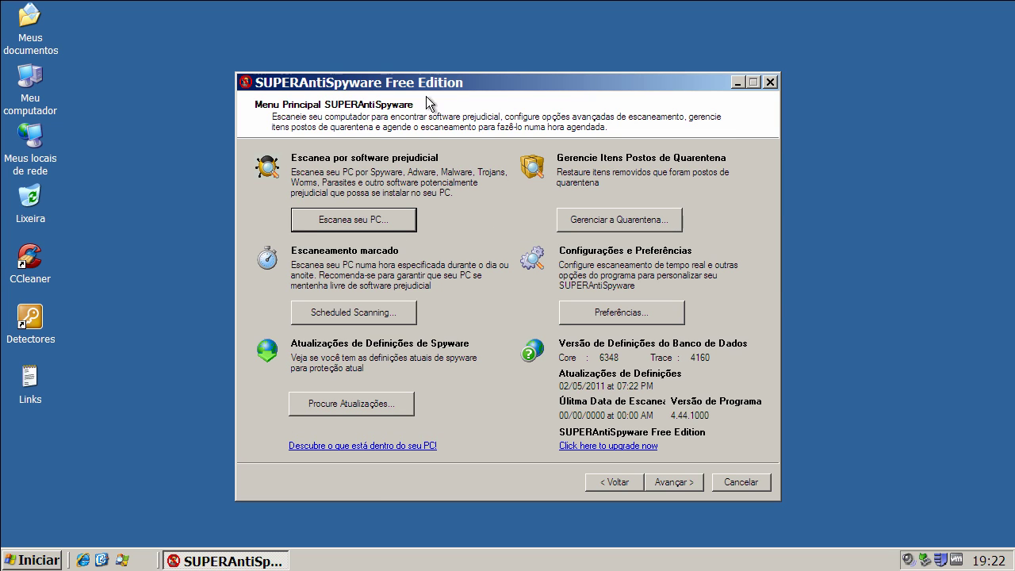
click(341, 222)
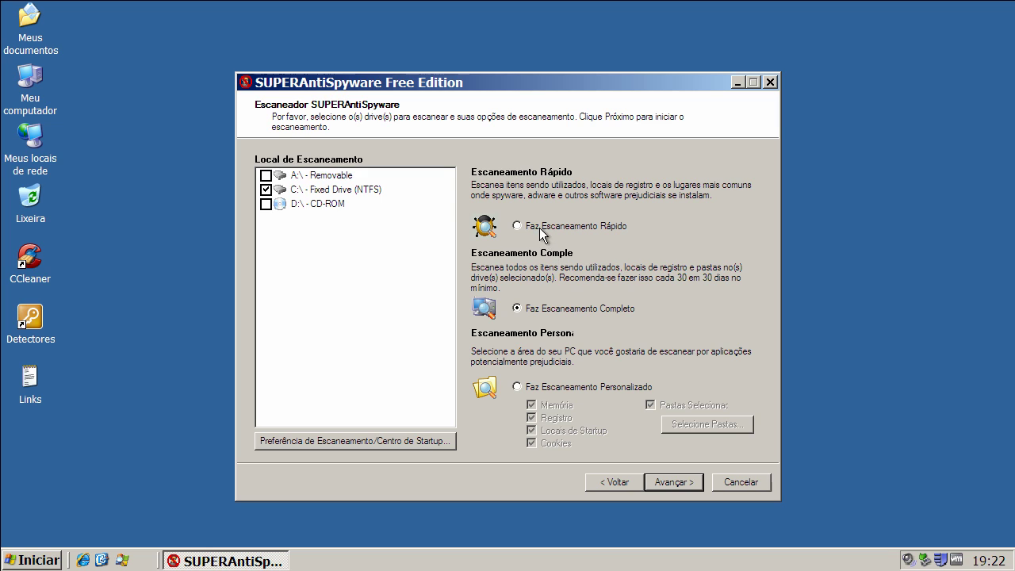
click(663, 481)
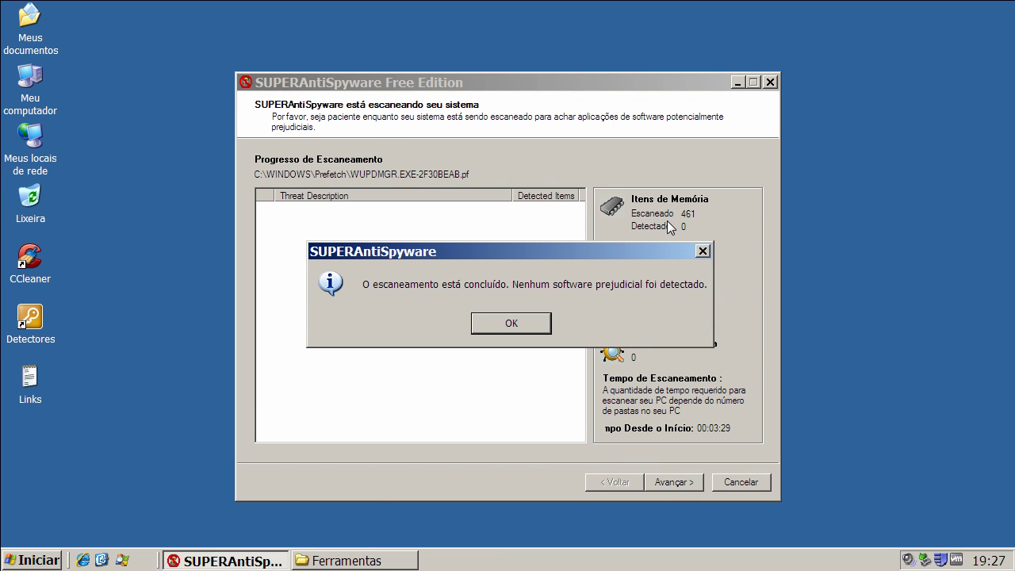
click(498, 323)
click(738, 480)
Launch NPE from the Ferramentas folder and accept the Norton Power Eraser licence agreement.
click(235, 557)
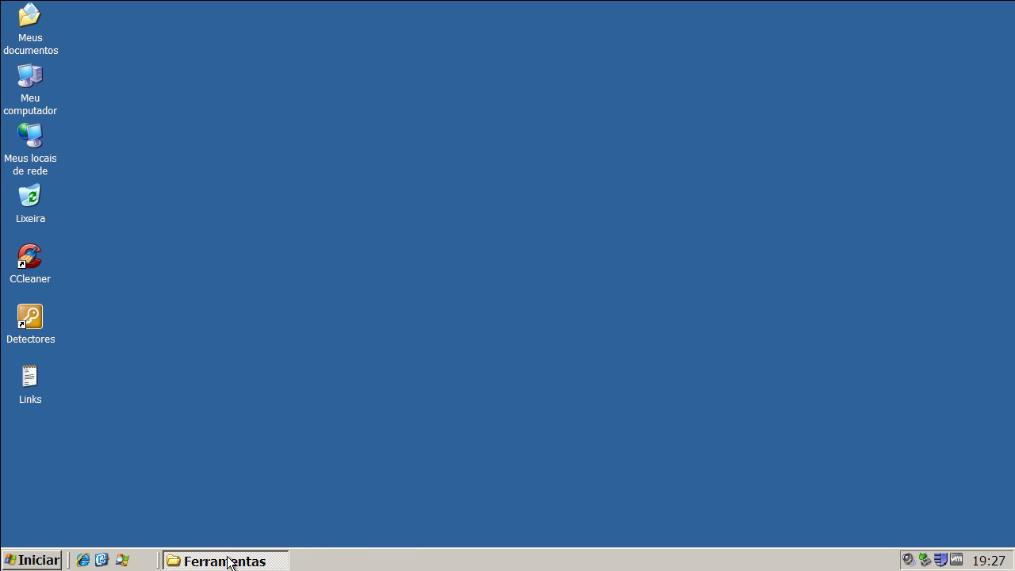
right_click(306, 165)
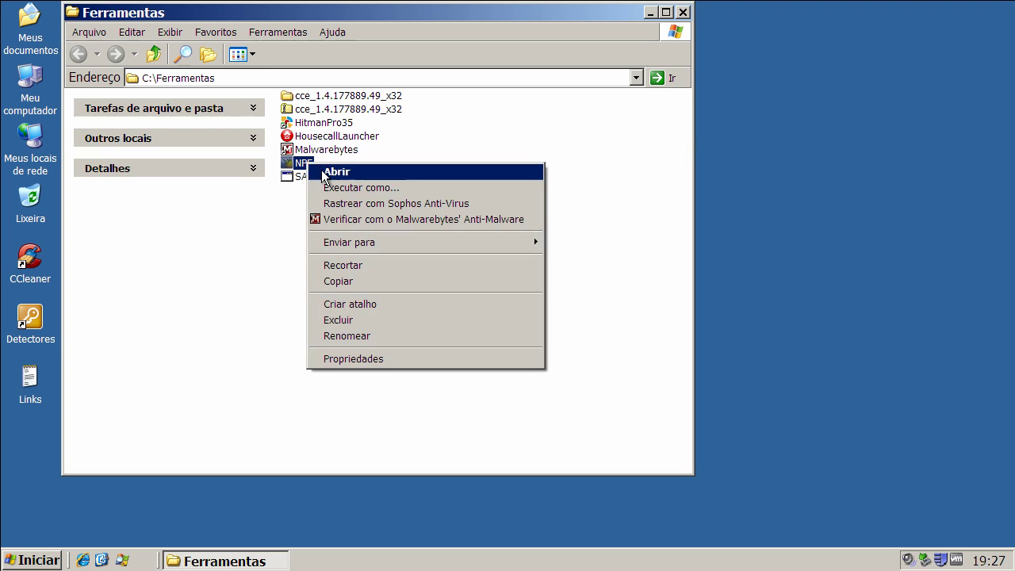
click(326, 171)
click(564, 301)
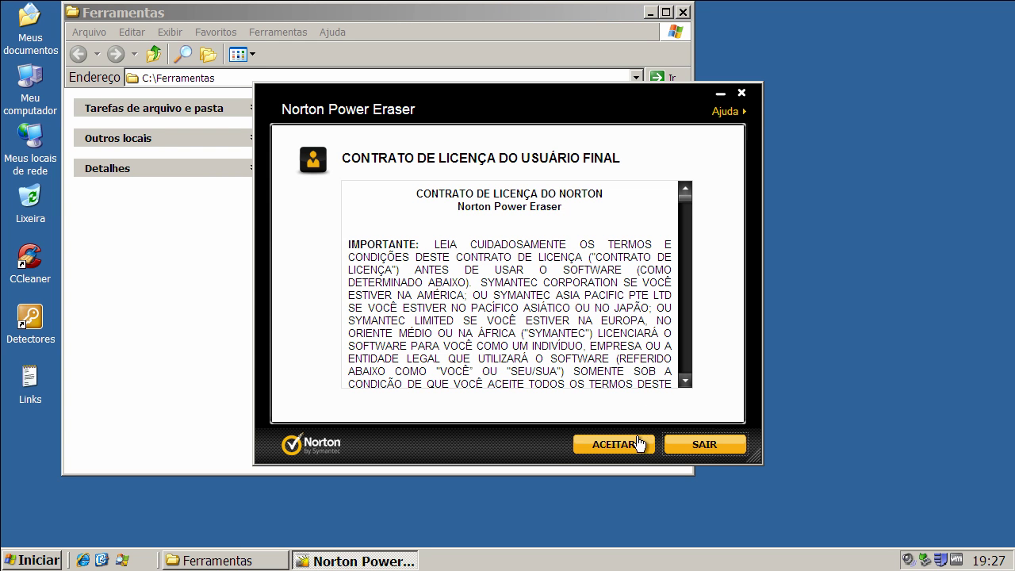
click(640, 444)
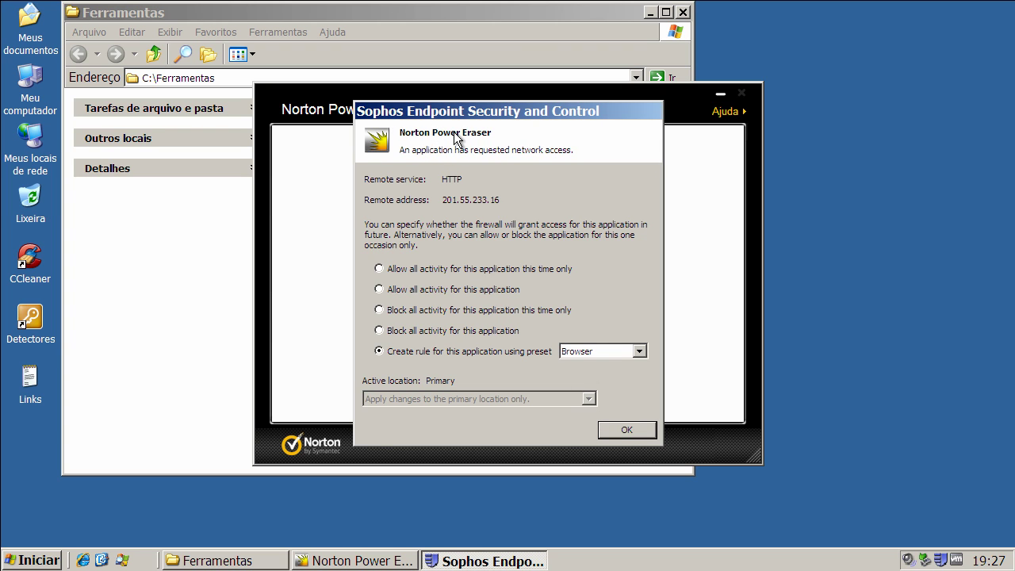
Allow all firewall activity for Norton Power Eraser, then close its finished risk scan and exit the program.
click(379, 289)
click(630, 432)
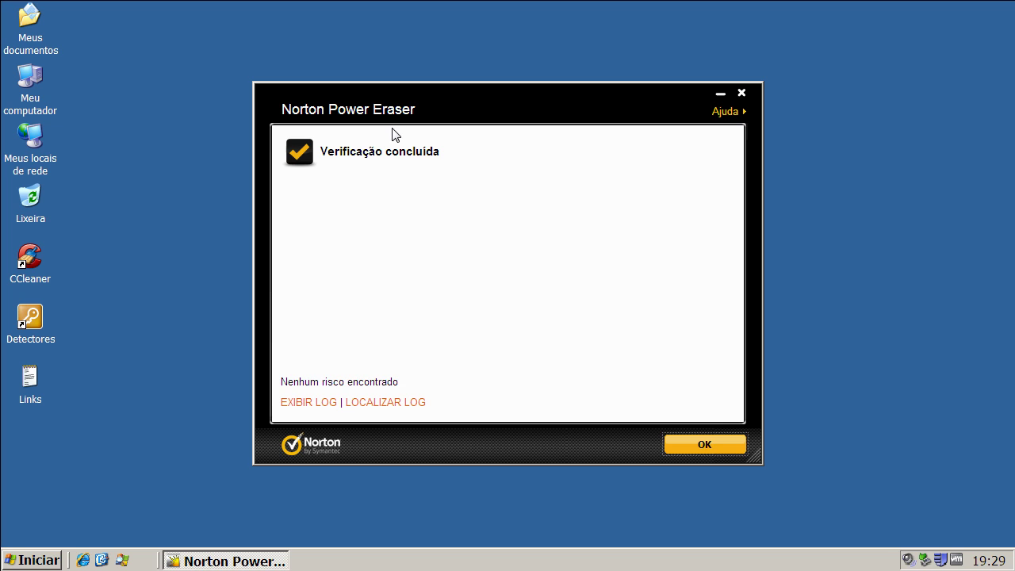
click(705, 446)
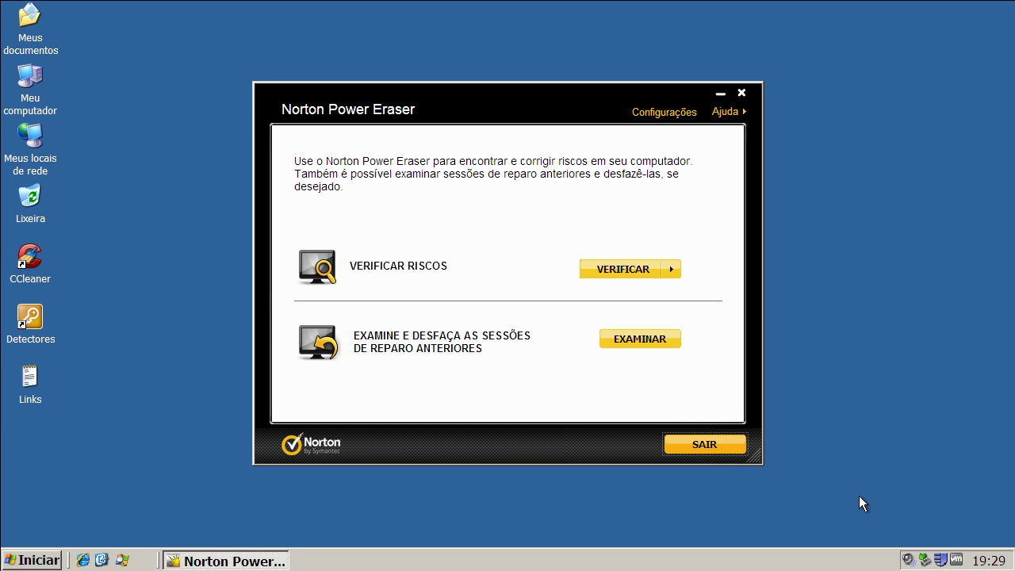
click(727, 451)
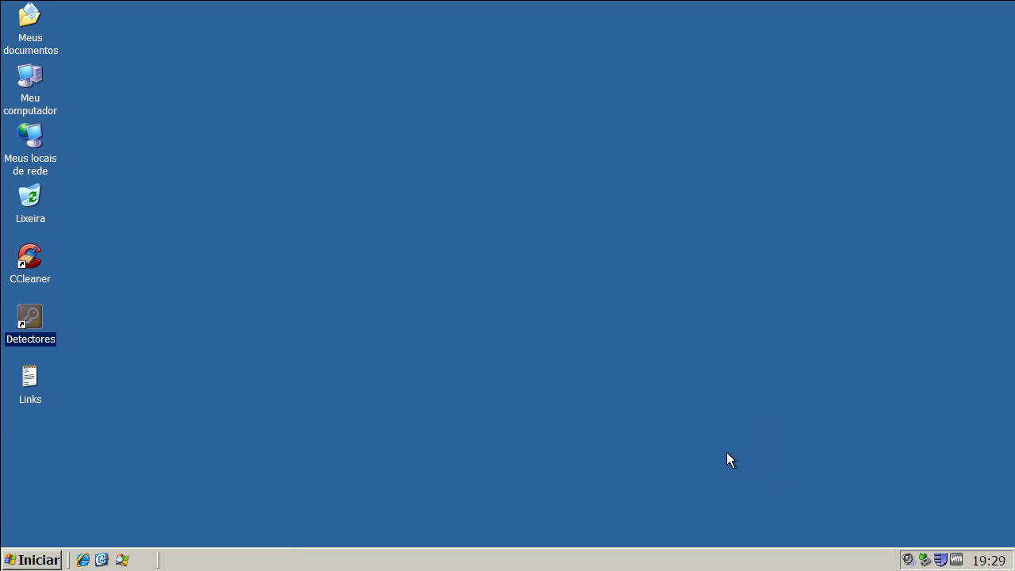
Reopen Sophos Endpoint Security and Control.
double_click(940, 559)
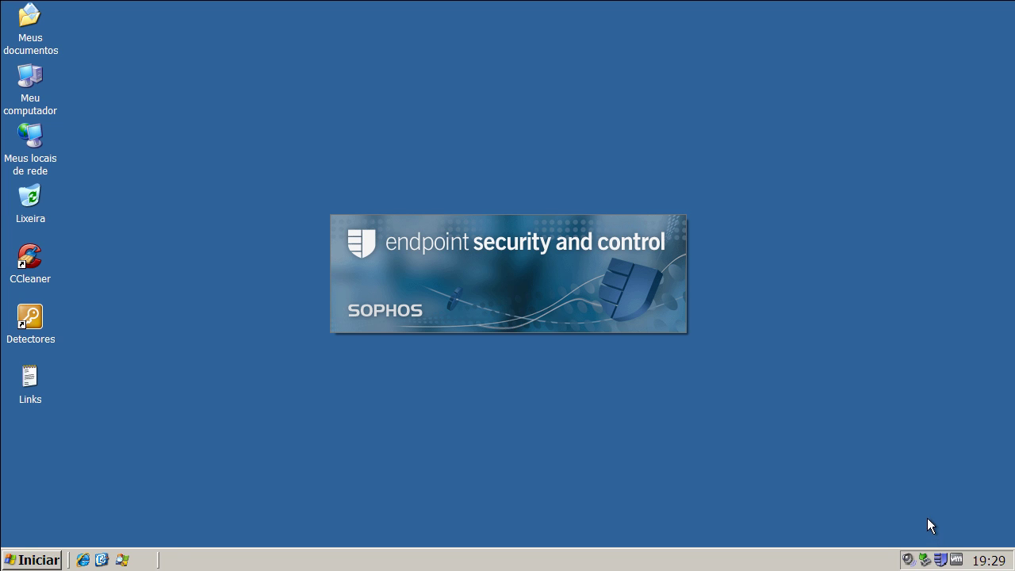